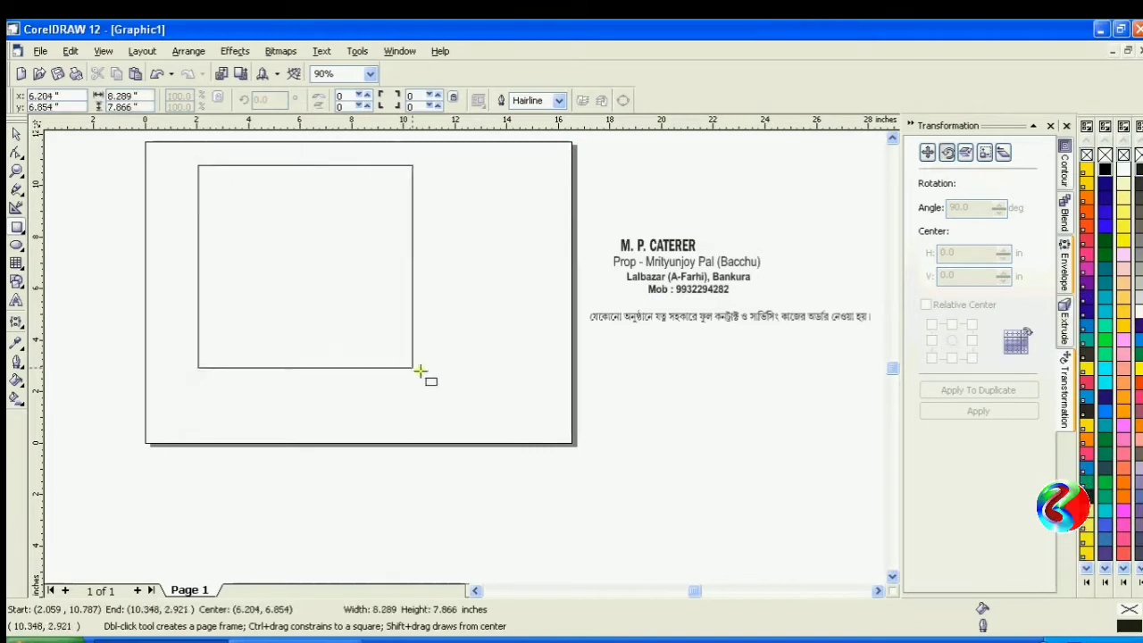
# Set the drawn rectangle's size to 13.5 inches wide by 10.5 inches high.
pyautogui.click(17, 134)
pyautogui.click(984, 152)
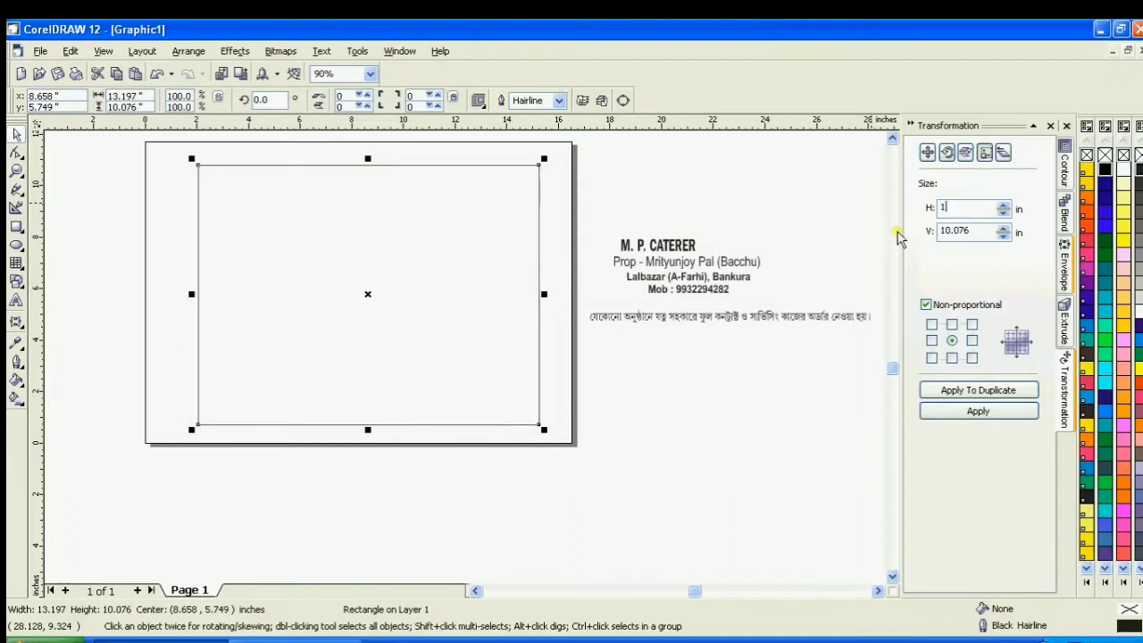
pyautogui.write('13.5')
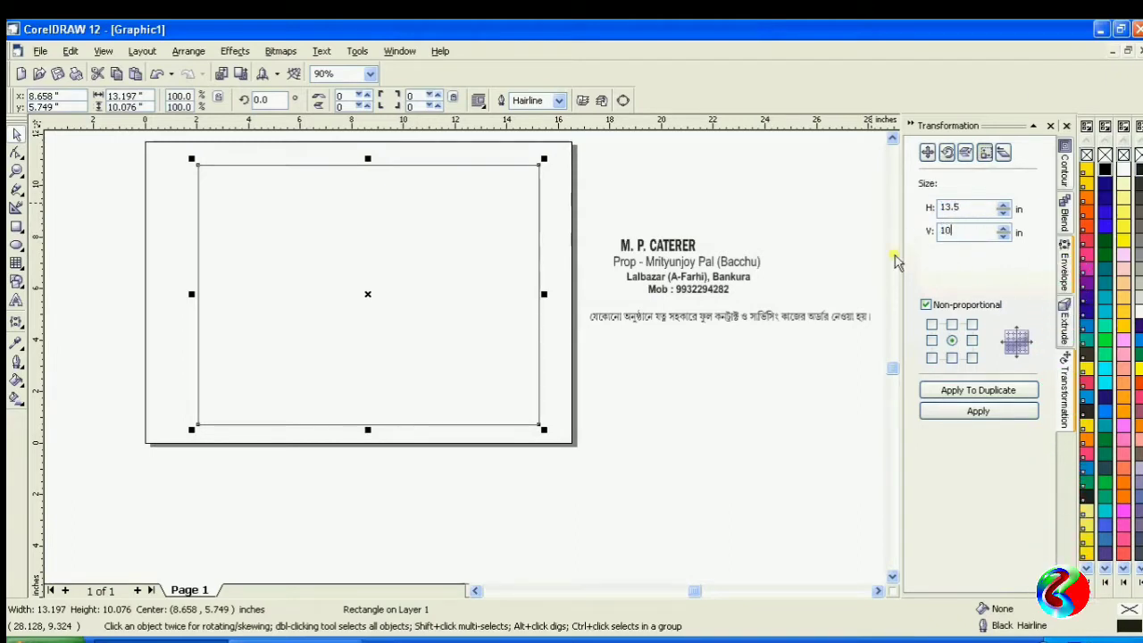
pyautogui.press('Return')
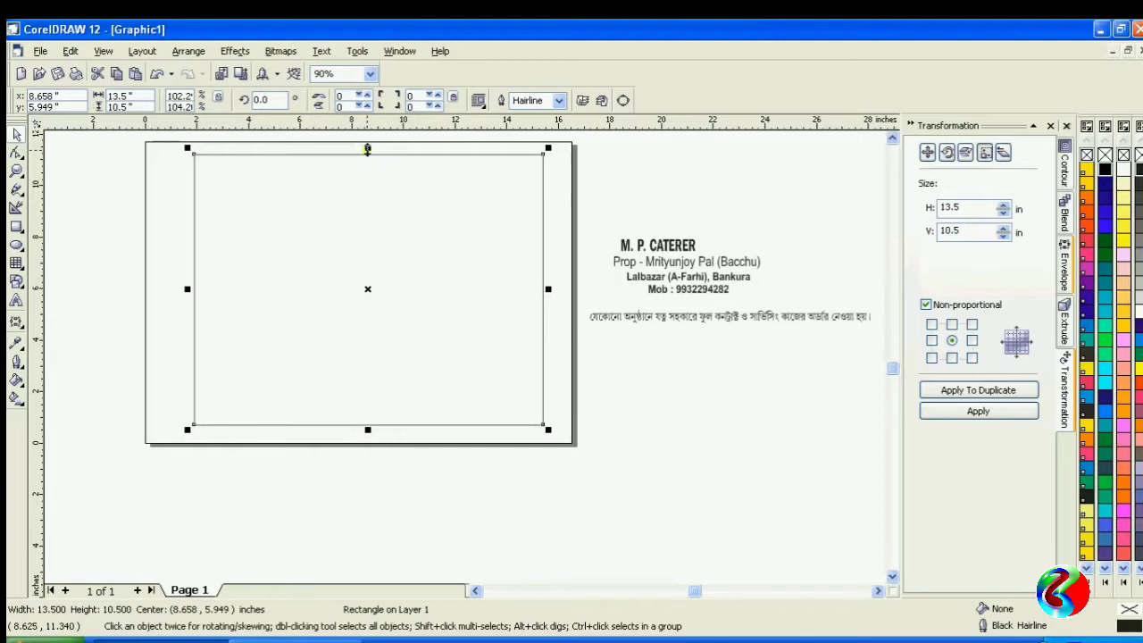
# Create a concentric inner copy of the rectangle, about 12.7 by 9.6 inches, and group both rectangles as a frame.
pyautogui.moveTo(368, 151); pyautogui.dragTo(370, 161)
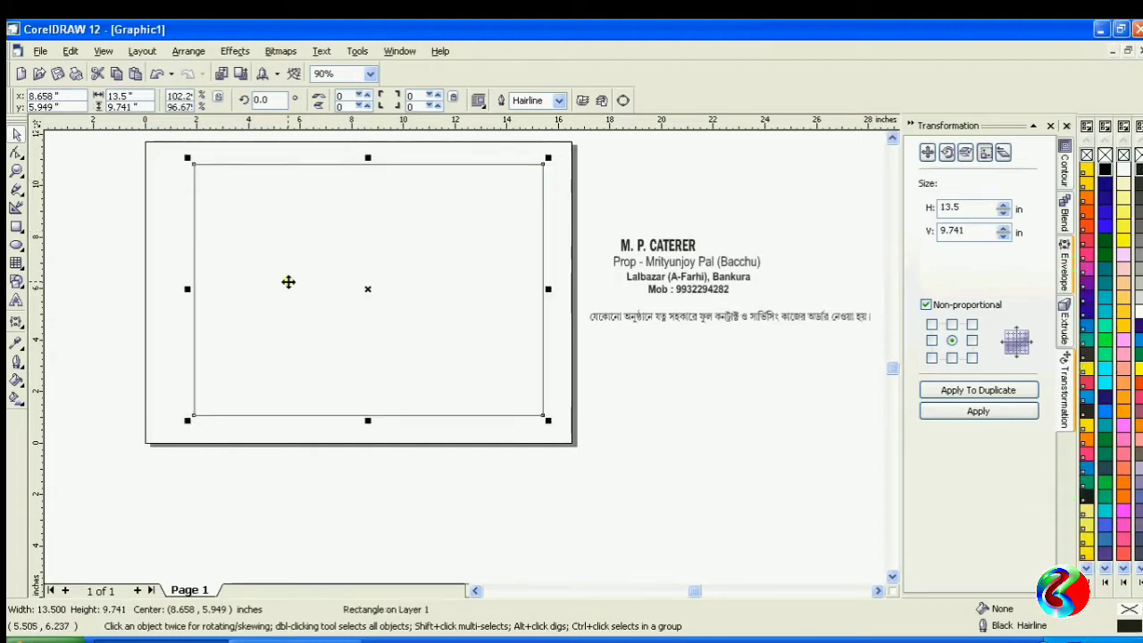
pyautogui.hotkey('ctrl', 'z')
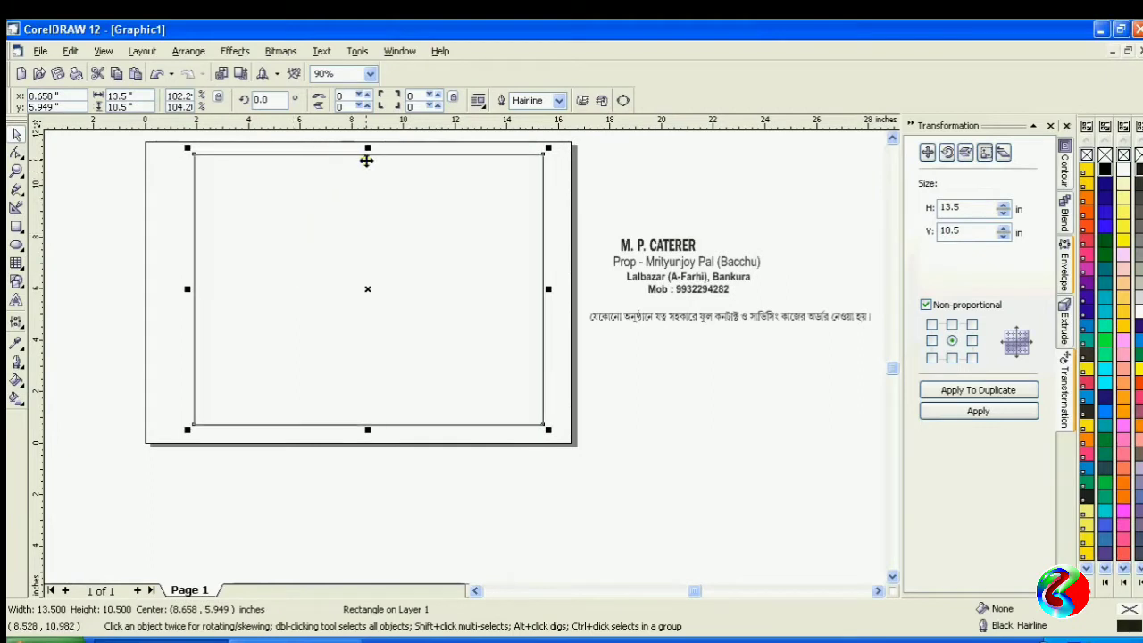
pyautogui.moveTo(367, 150); pyautogui.dragTo(367, 160)
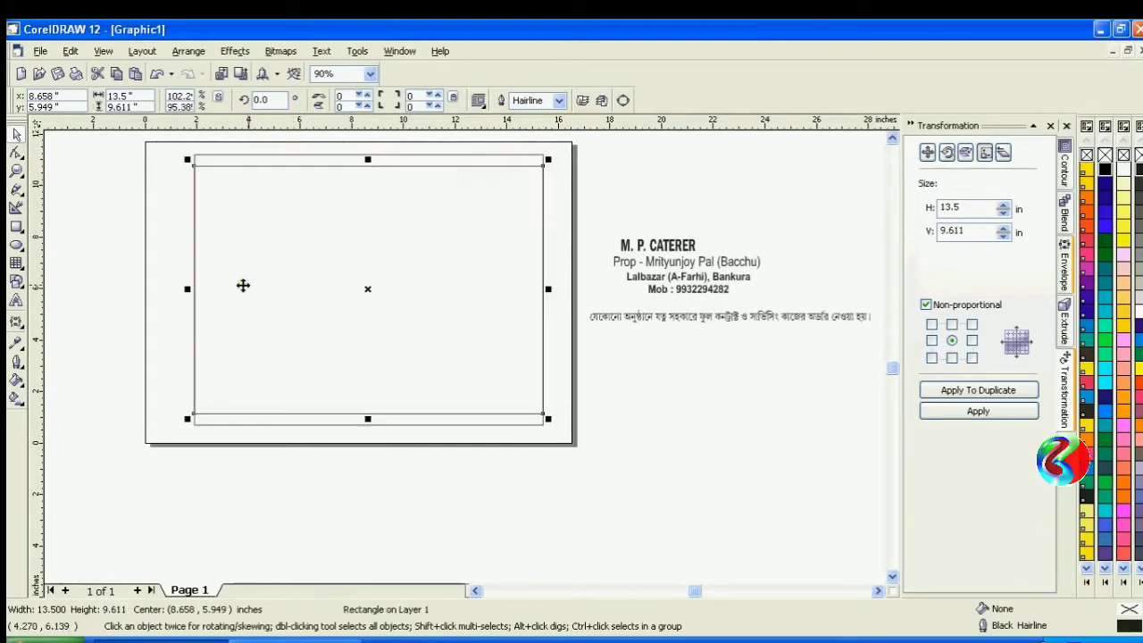
pyautogui.moveTo(193, 288)
pyautogui.mouseDown()
pyautogui.moveTo(204, 291)
pyautogui.moveTo(197, 294)
pyautogui.mouseUp()
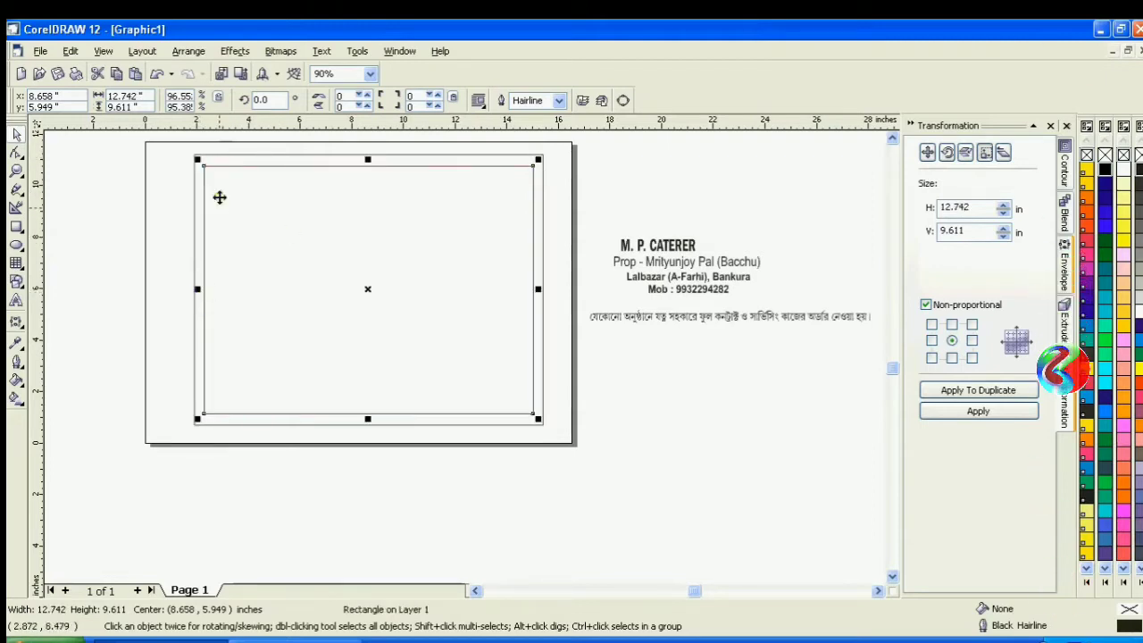
pyautogui.keyDown('shift'); pyautogui.click(231, 162); pyautogui.keyUp('shift')
pyautogui.hotkey('ctrl', 'g')
pyautogui.click(128, 199)
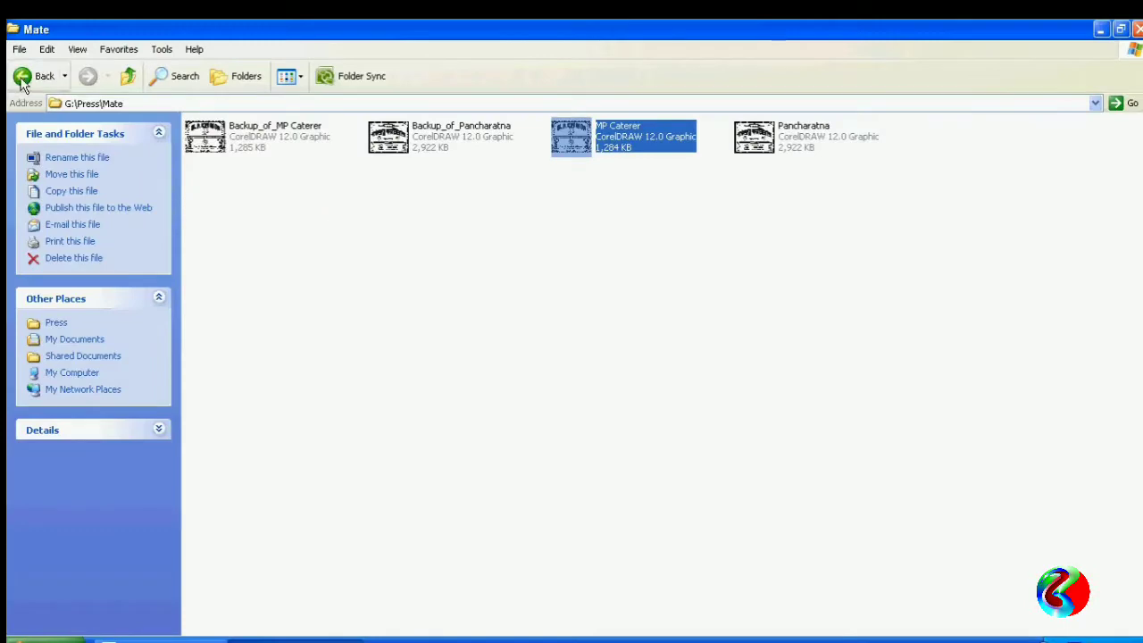
# Switch to Windows Explorer and open the Border & Flower folder inside clipart on drive E:.
pyautogui.click(22, 77)
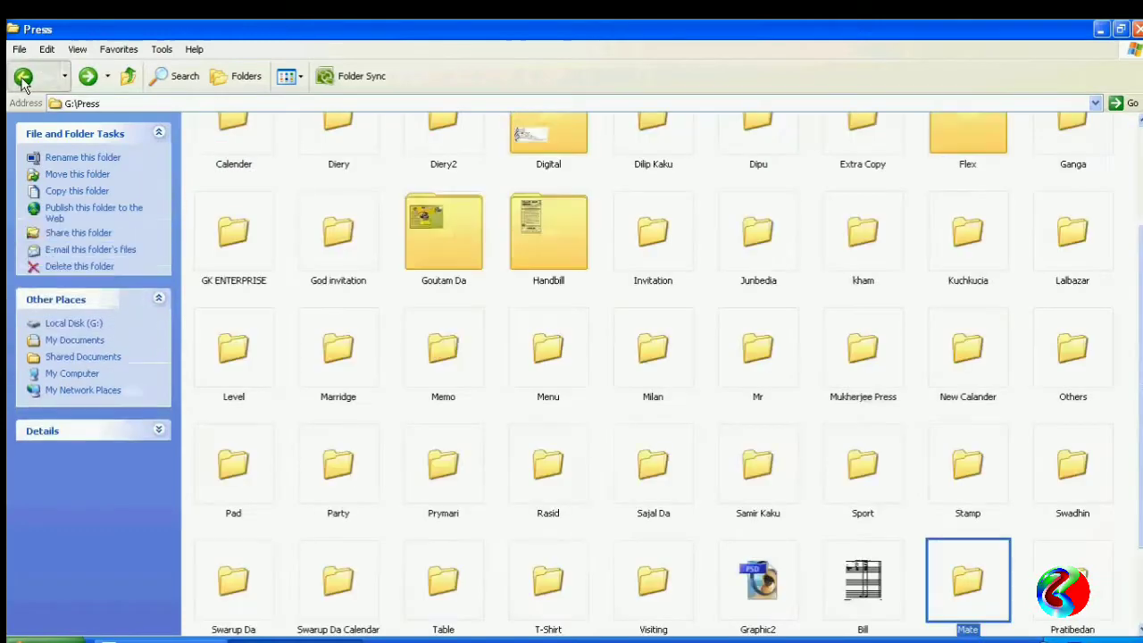
pyautogui.click(21, 77)
pyautogui.click(21, 77)
pyautogui.click(613, 245)
pyautogui.doubleClick(612, 245)
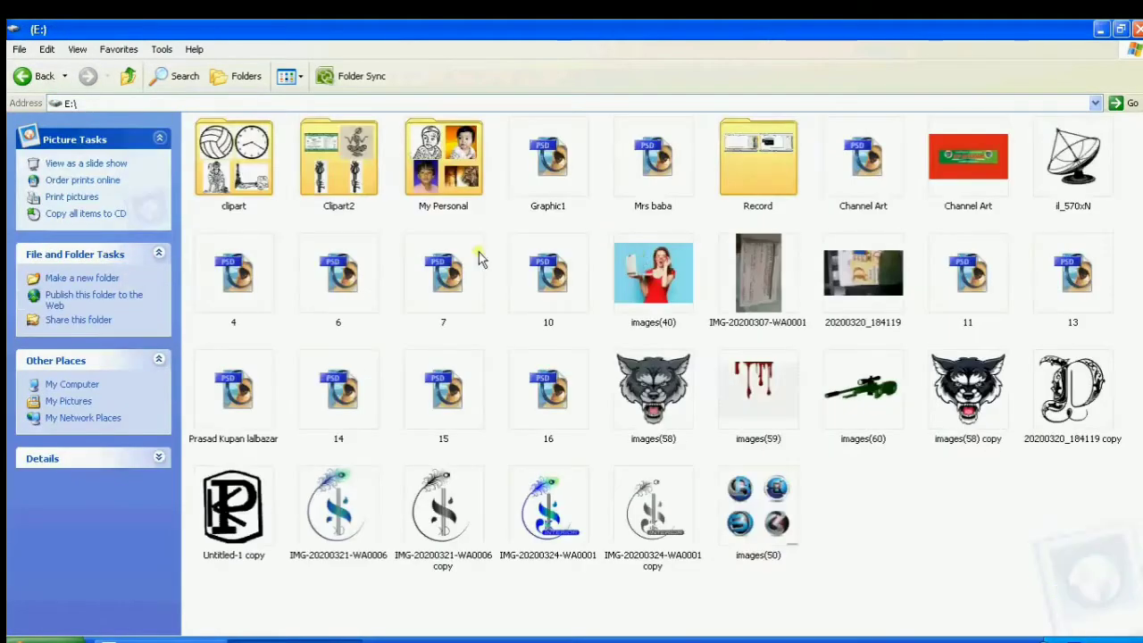
pyautogui.doubleClick(215, 159)
pyautogui.doubleClick(543, 179)
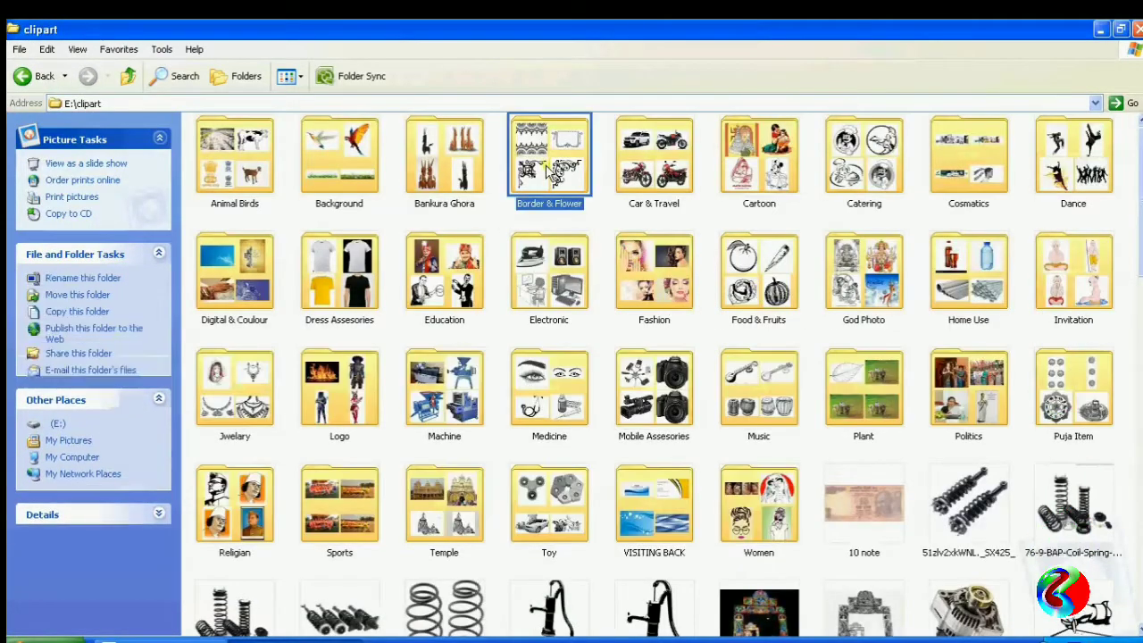
# Find the corner ornament images19 in the Border & Flower folder and copy it.
pyautogui.click(373, 430)
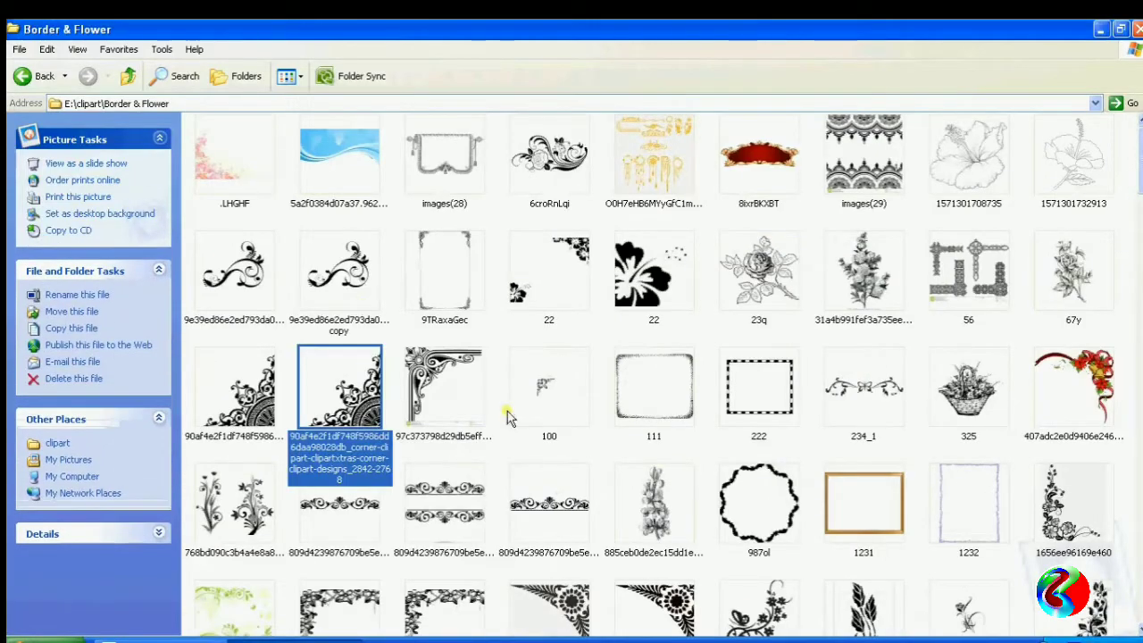
pyautogui.scroll(-10, 545, 329)
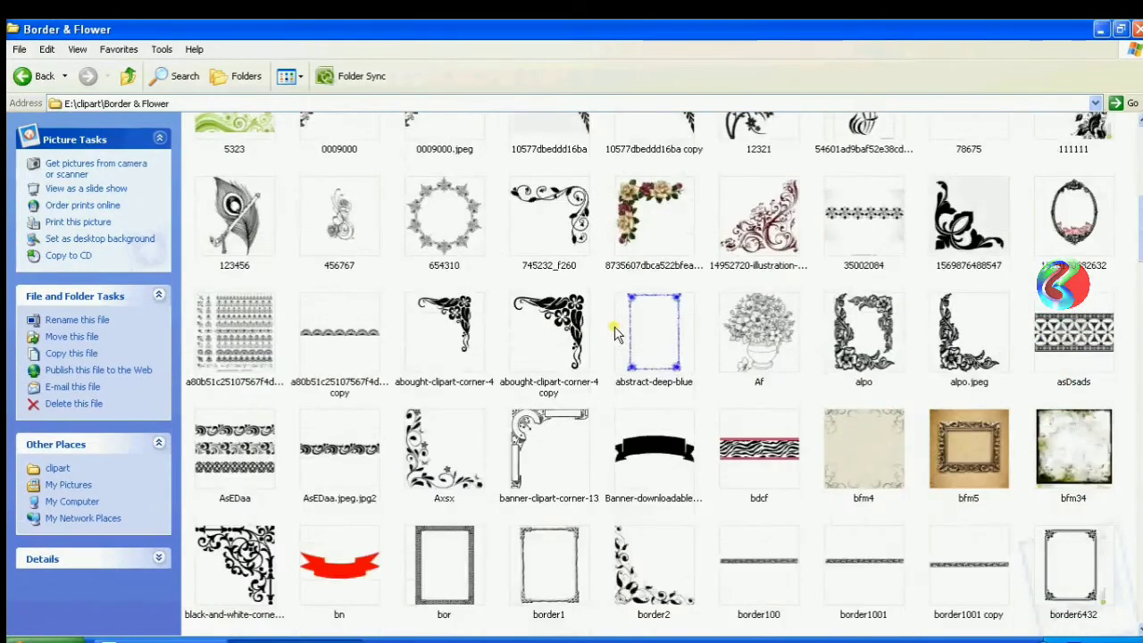
pyautogui.scroll(-3, 614, 333)
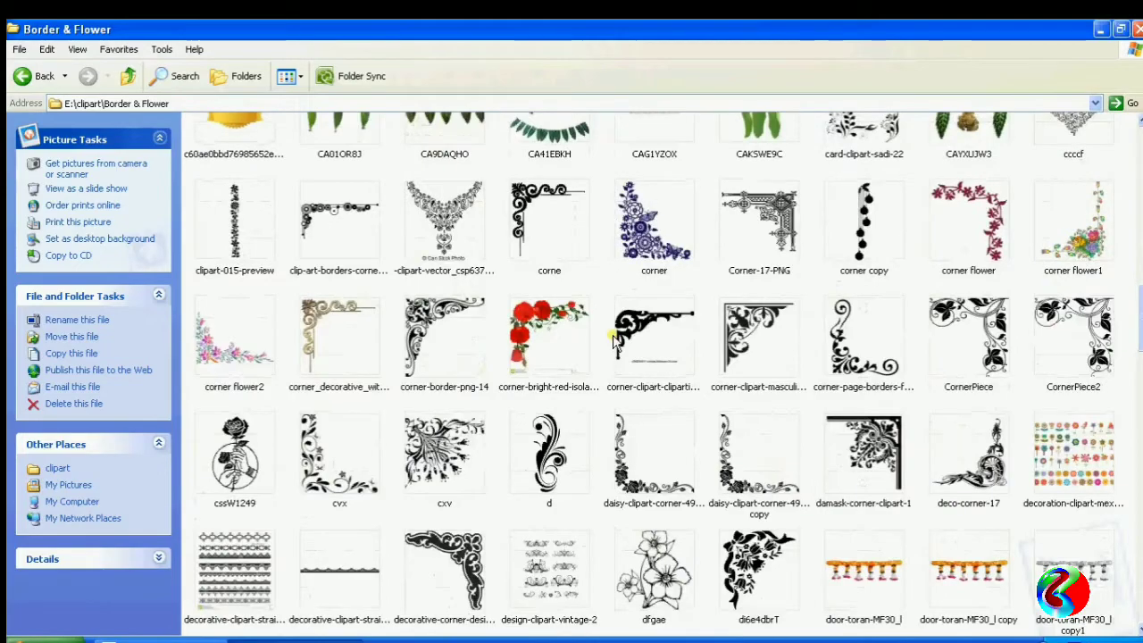
pyautogui.scroll(-8, 614, 341)
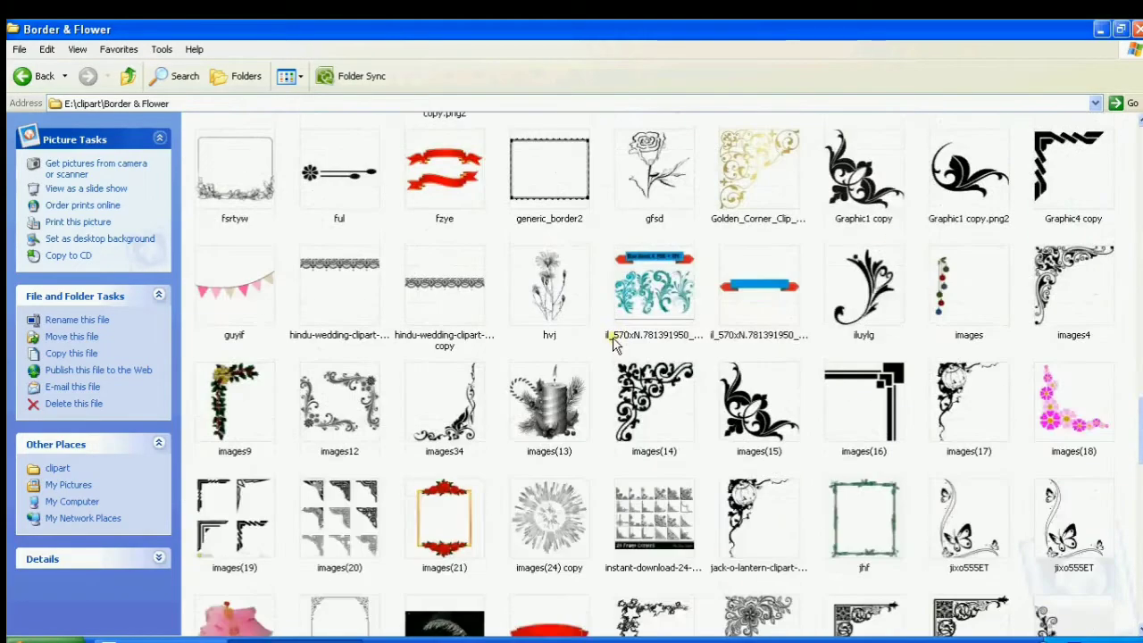
pyautogui.scroll(-8, 613, 344)
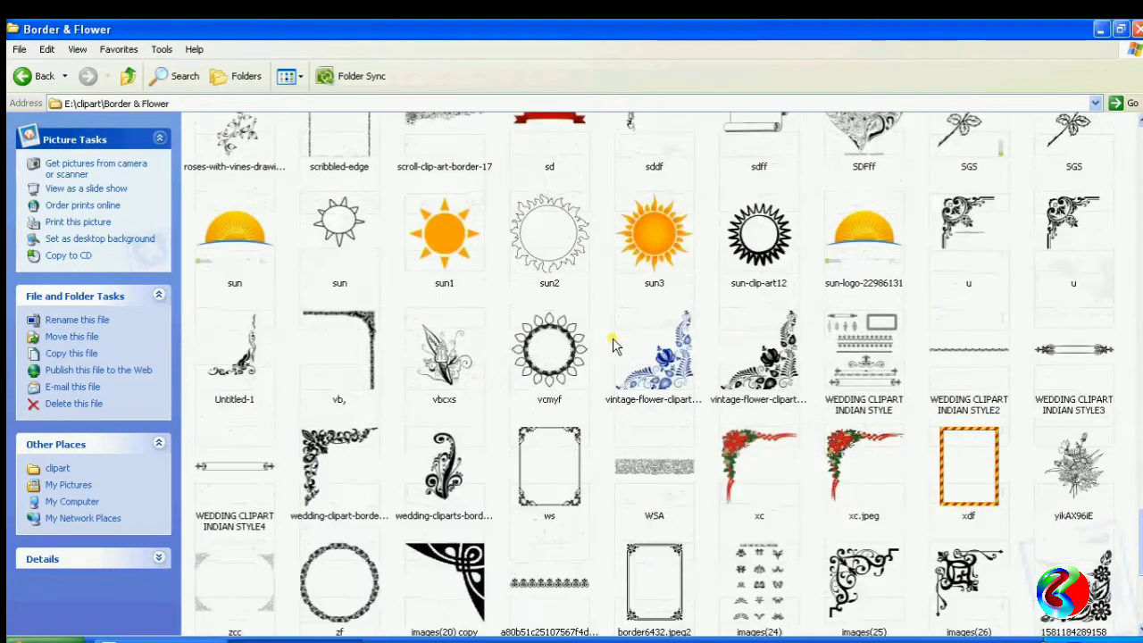
pyautogui.scroll(-3, 613, 344)
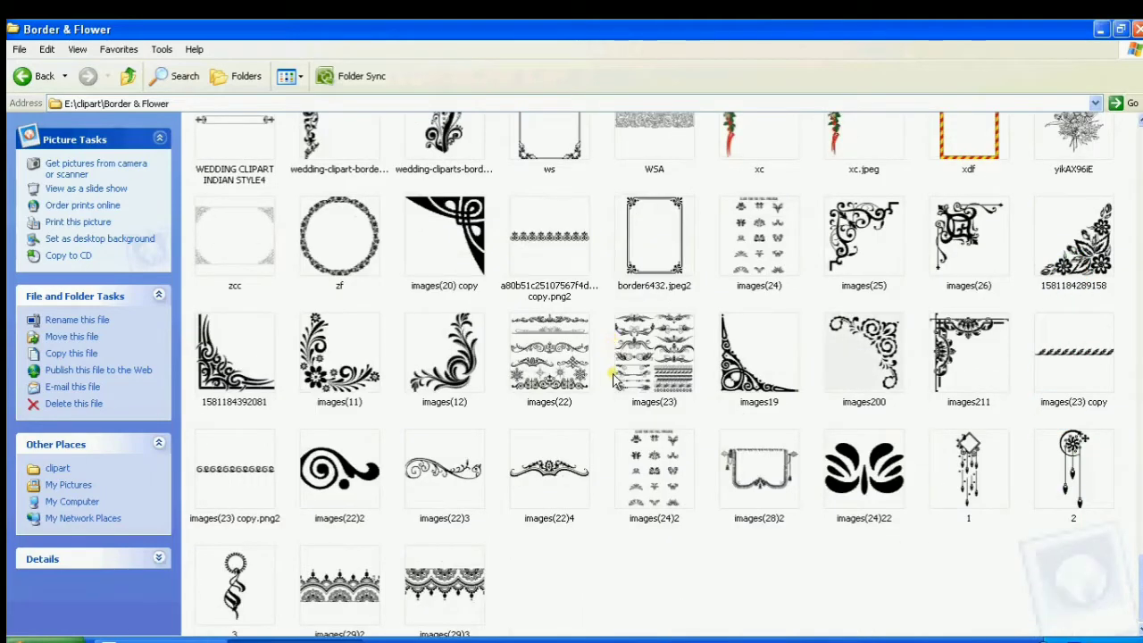
pyautogui.click(761, 385)
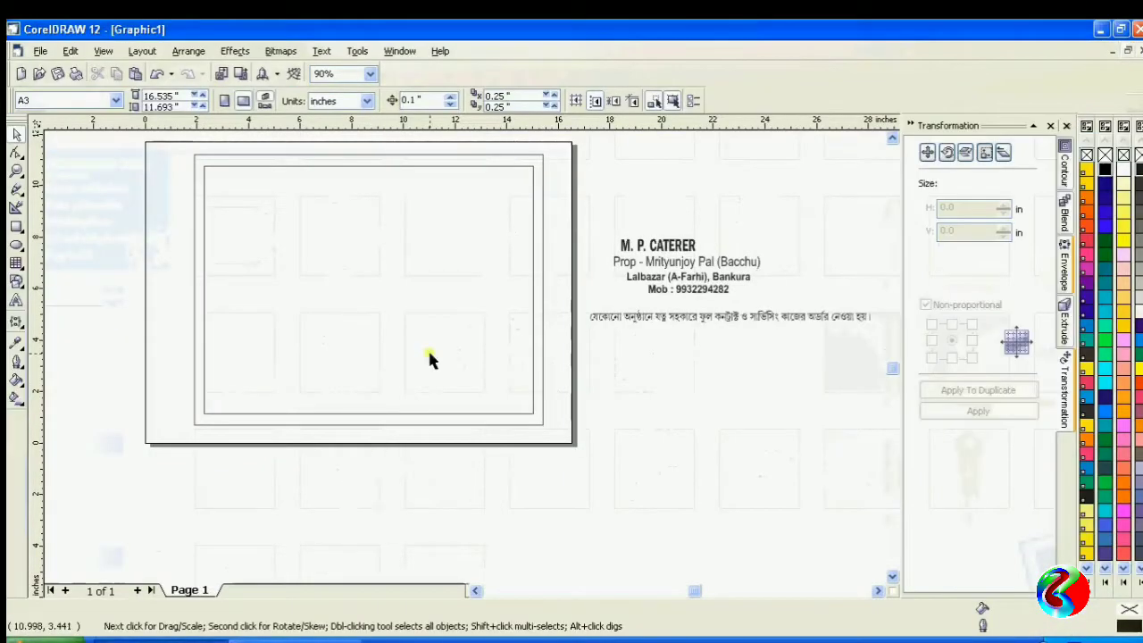
# Paste the ornament into the CorelDRAW page, scaled to about 1.98 inches square, at the inner rectangle's lower-left corner.
pyautogui.hotkey('ctrl', 'v')
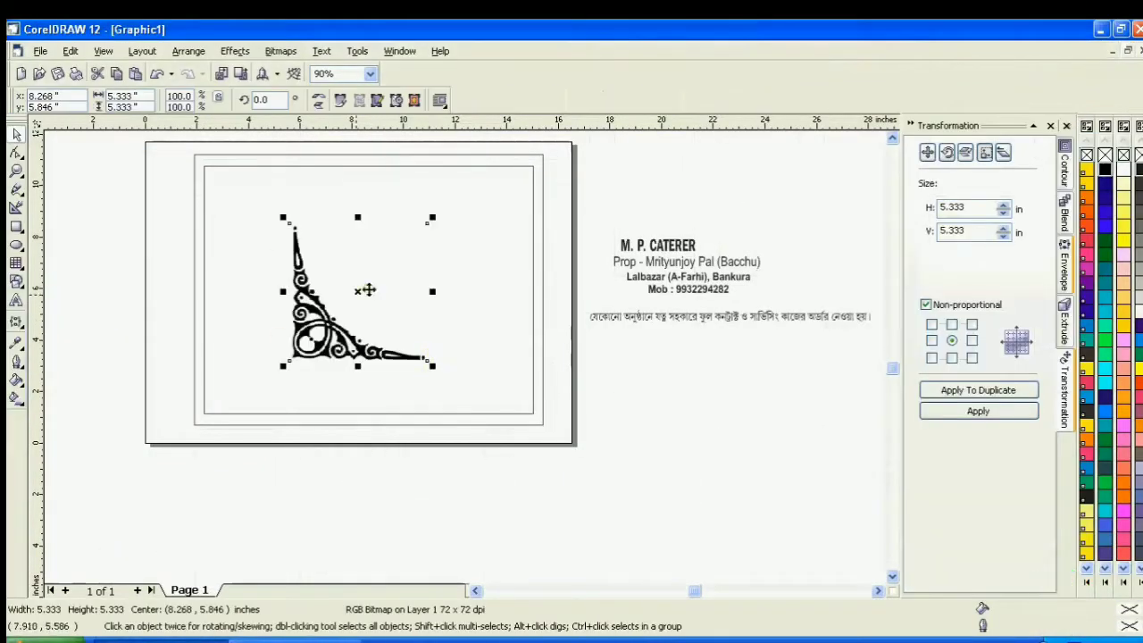
pyautogui.moveTo(434, 219); pyautogui.dragTo(342, 310)
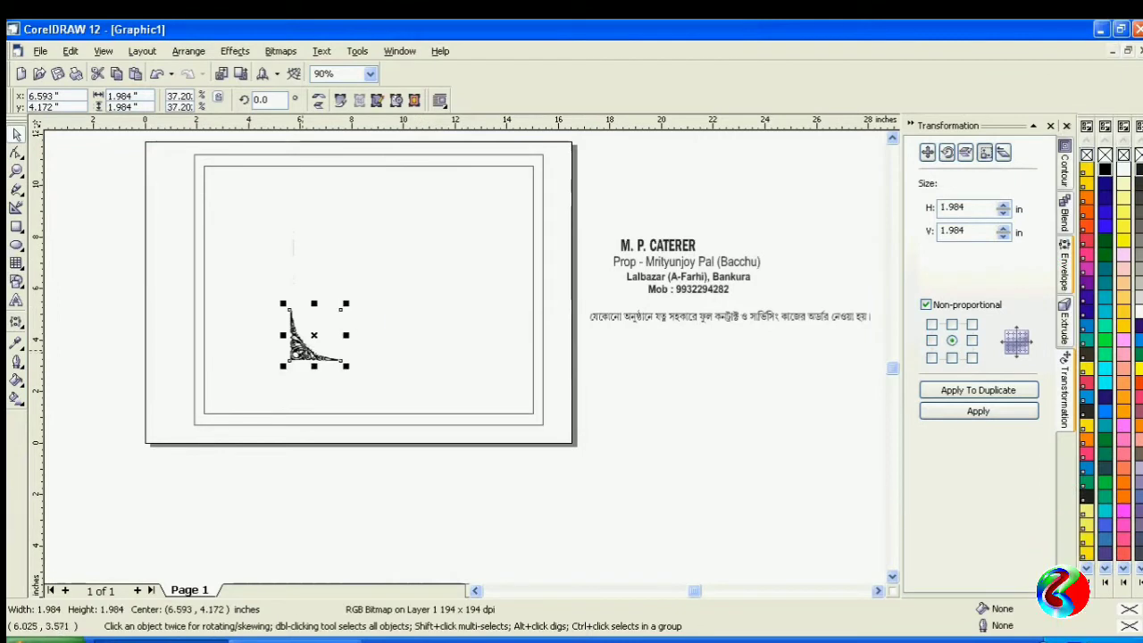
pyautogui.moveTo(304, 346); pyautogui.dragTo(222, 406)
pyautogui.scroll(4, 225, 416)
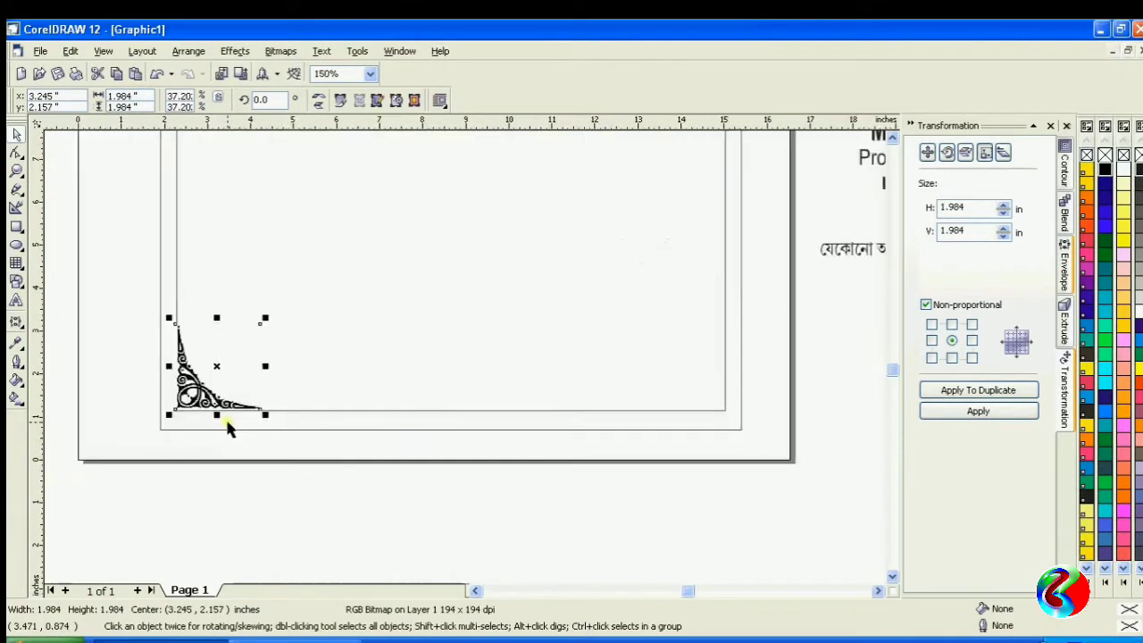
# Align the corner ornament to the left and bottom edges of the outer frame.
pyautogui.keyDown('shift'); pyautogui.click(401, 339); pyautogui.keyUp('shift')
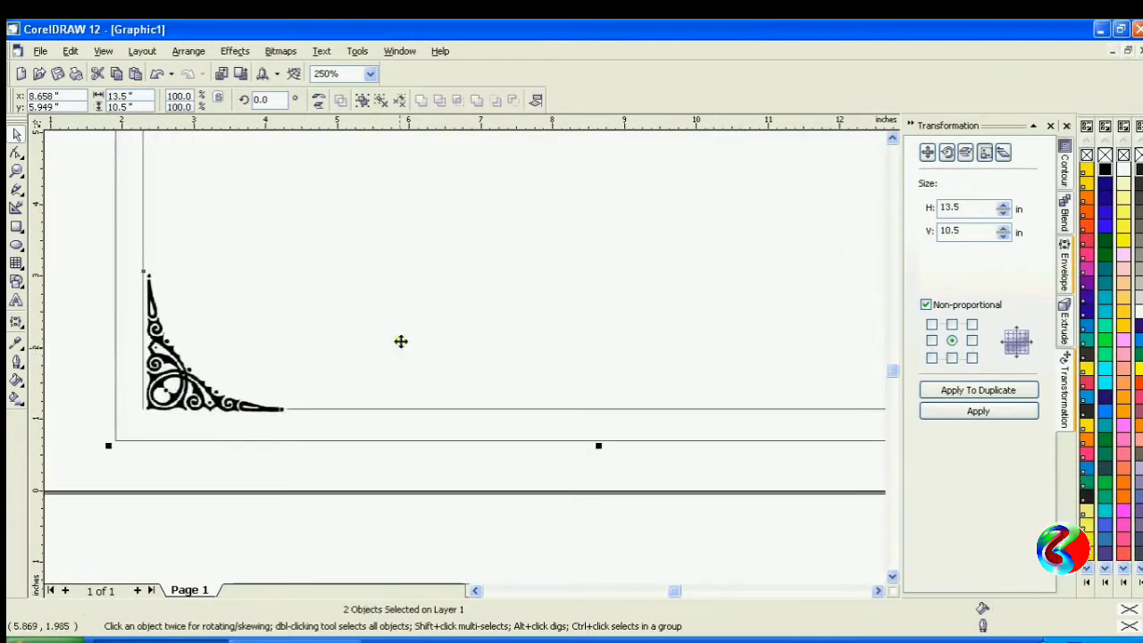
pyautogui.click(536, 101)
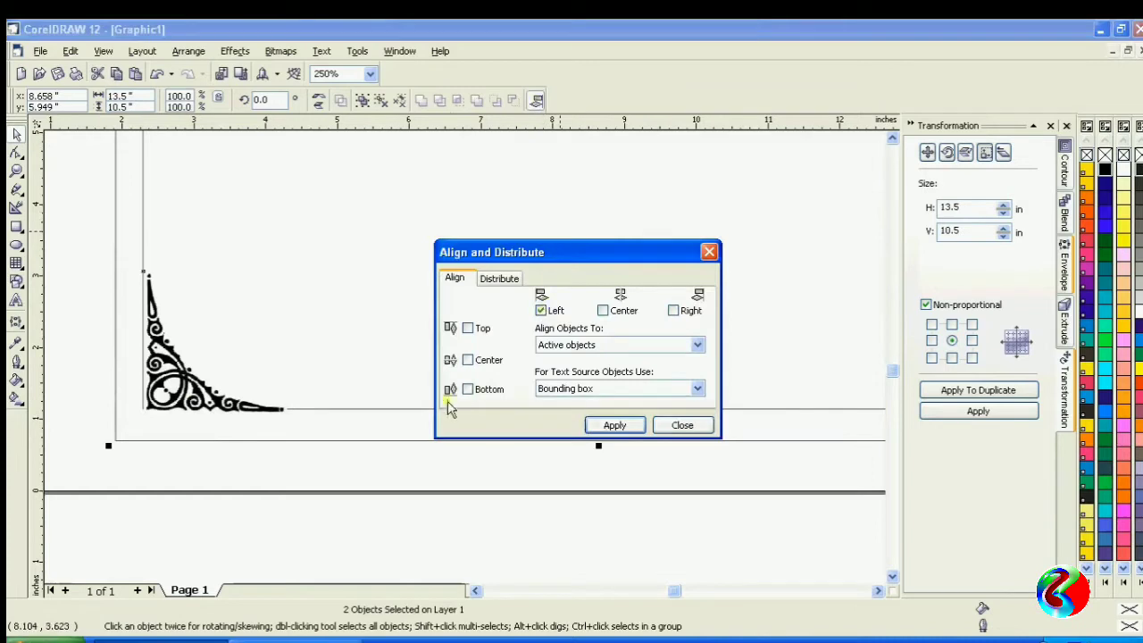
pyautogui.click(613, 425)
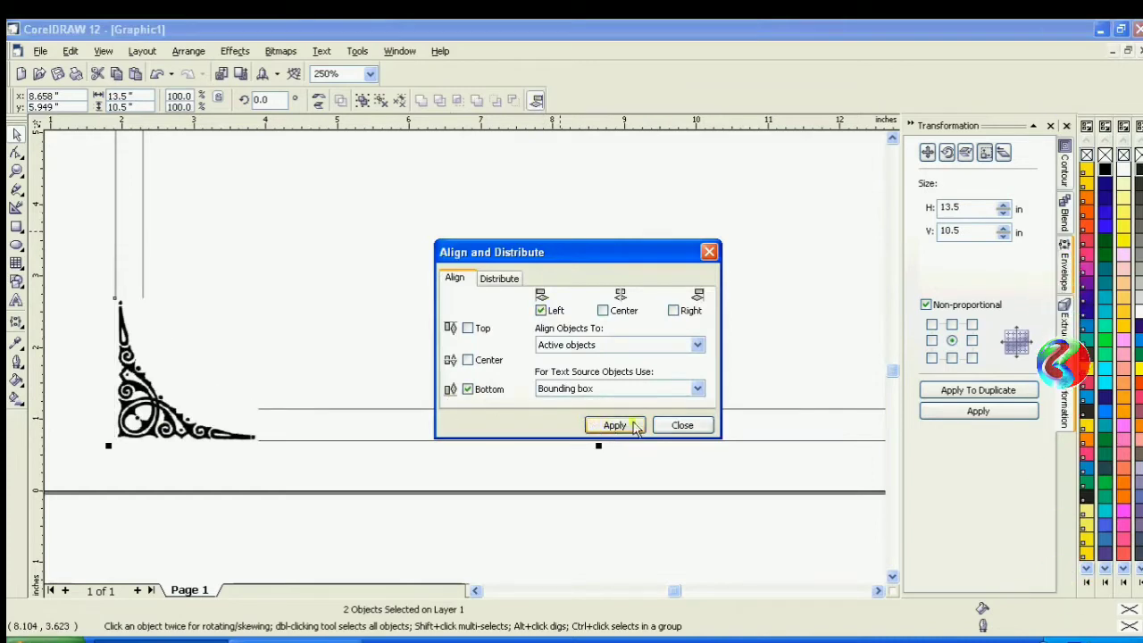
pyautogui.click(681, 425)
# Make a horizontally mirrored duplicate of the lower-left corner ornament.
pyautogui.click(125, 419)
pyautogui.scroll(-3, 94, 435)
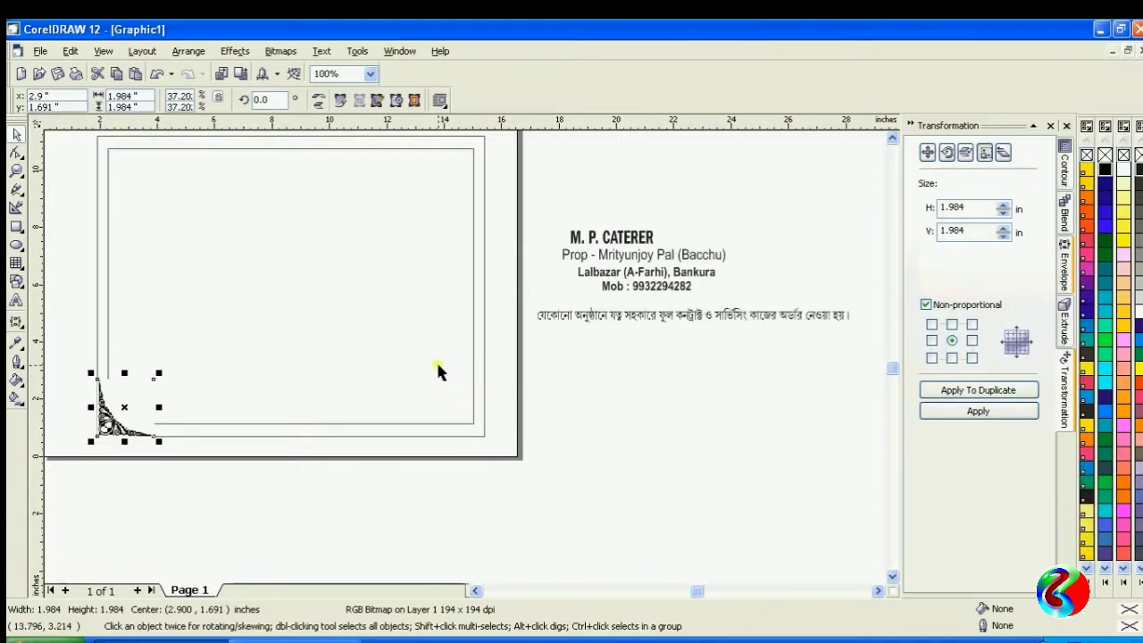
pyautogui.click(965, 155)
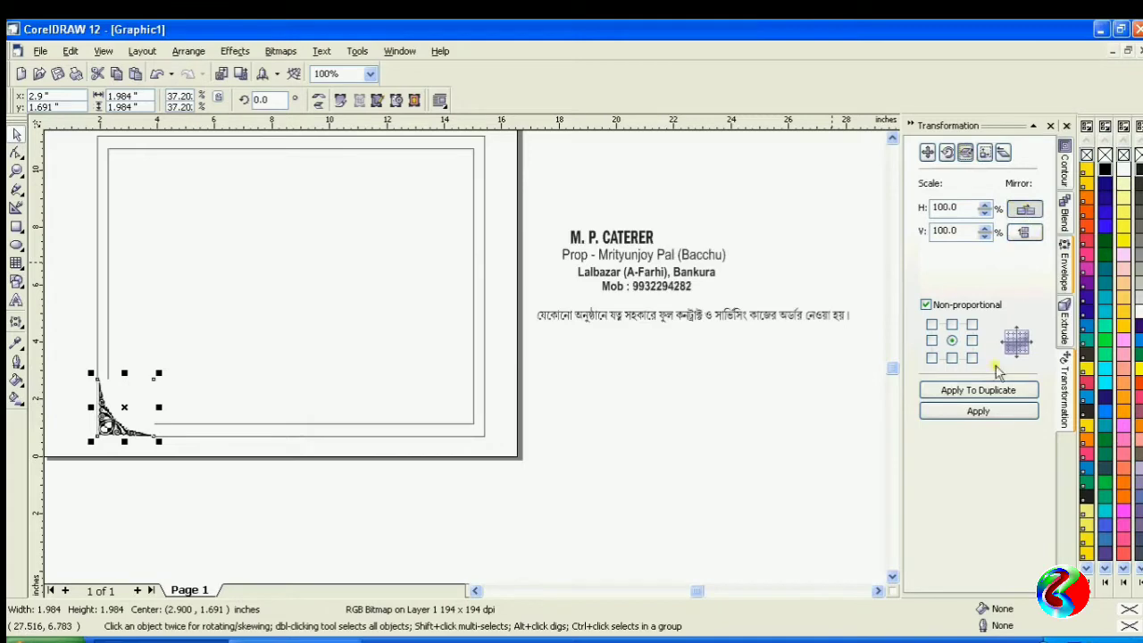
pyautogui.click(978, 411)
# Align the mirrored ornament to the right edge of the outer frame.
pyautogui.keyDown('shift'); pyautogui.click(439, 304); pyautogui.keyUp('shift')
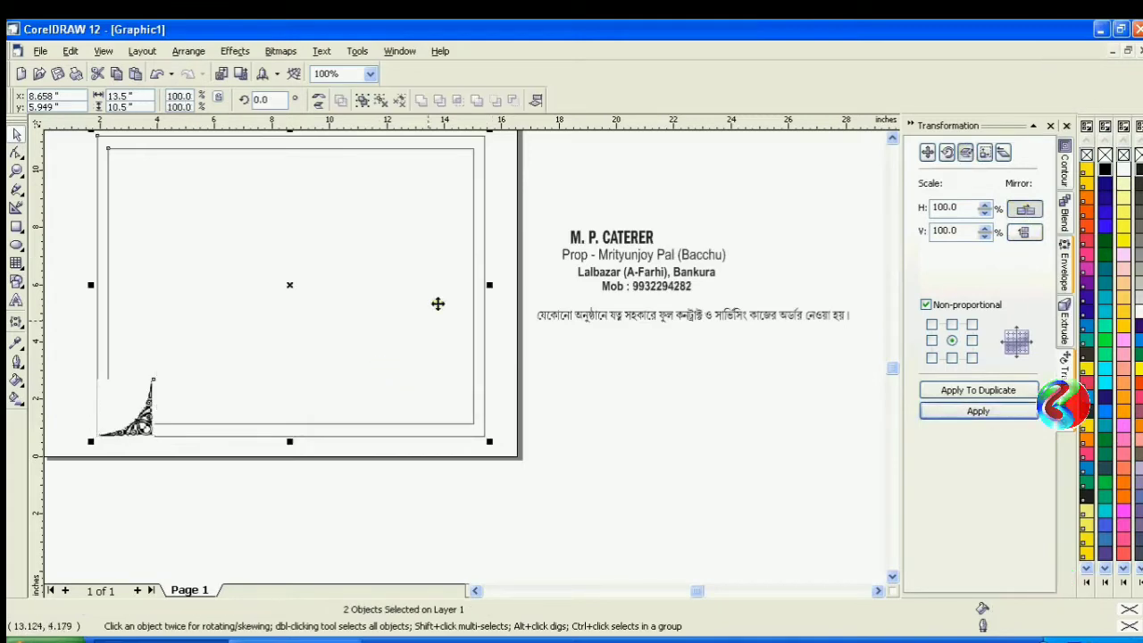
pyautogui.click(537, 102)
pyautogui.click(673, 312)
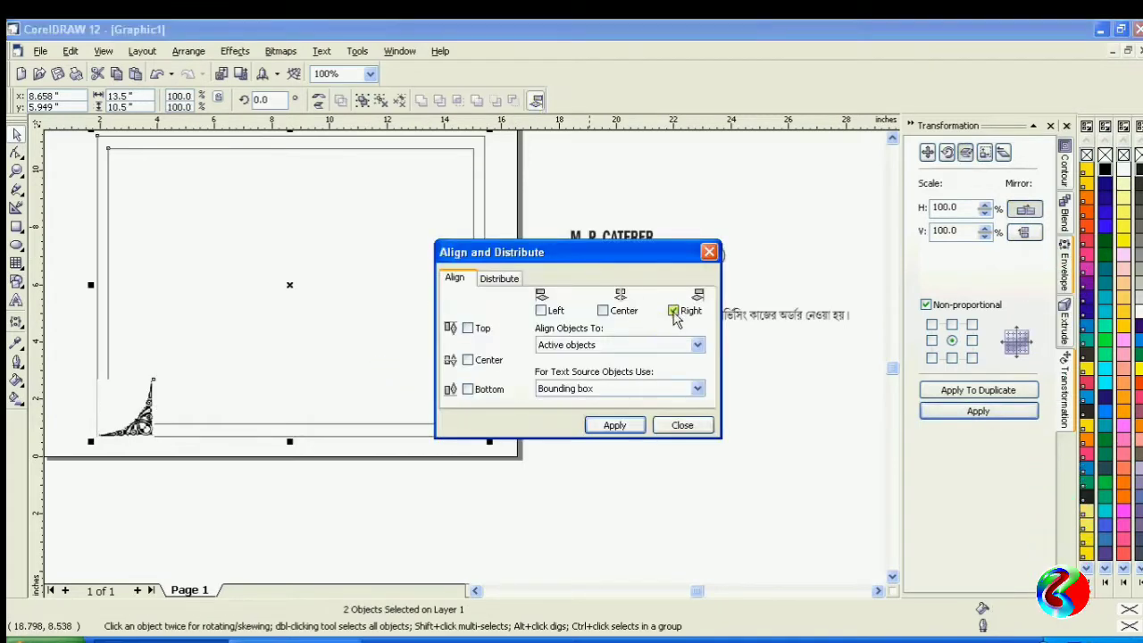
pyautogui.click(678, 427)
pyautogui.click(651, 435)
# Group the two ornaments at the frame's lower corners.
pyautogui.click(482, 432)
pyautogui.keyDown('shift'); pyautogui.click(120, 426); pyautogui.keyUp('shift')
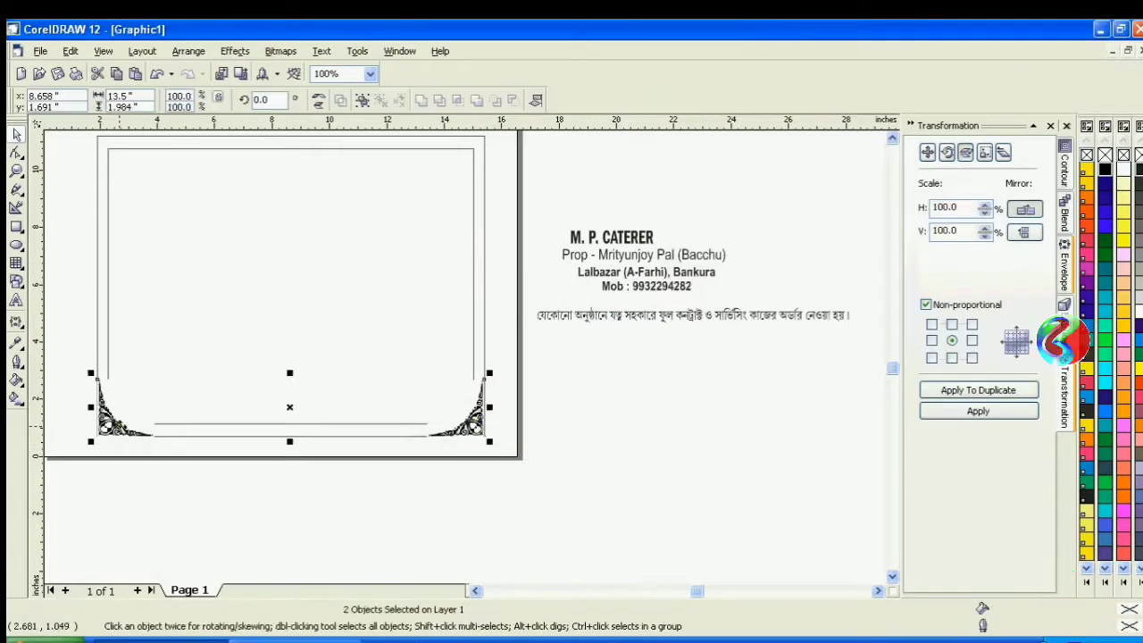
pyautogui.hotkey('ctrl', 'g')
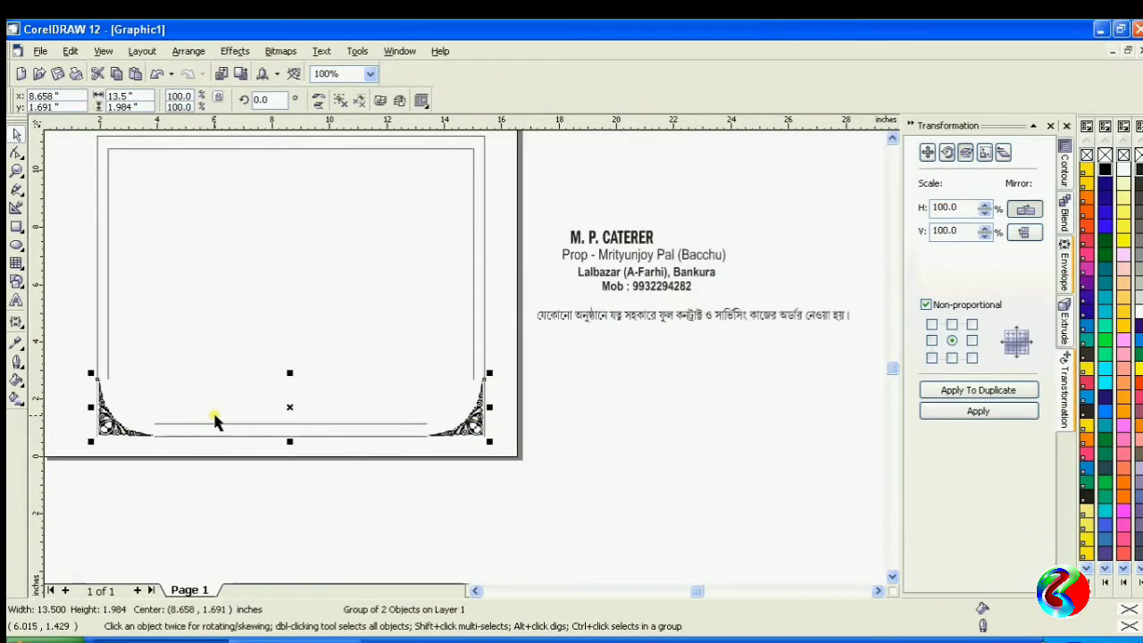
# Duplicate the lower ornament pair up to the frame's top corners and mirror the copy vertically.
pyautogui.press('+')
pyautogui.press('Up')
pyautogui.press('Up')
pyautogui.press('Up')
pyautogui.press('Up')
pyautogui.press('Up')
pyautogui.press('Up')
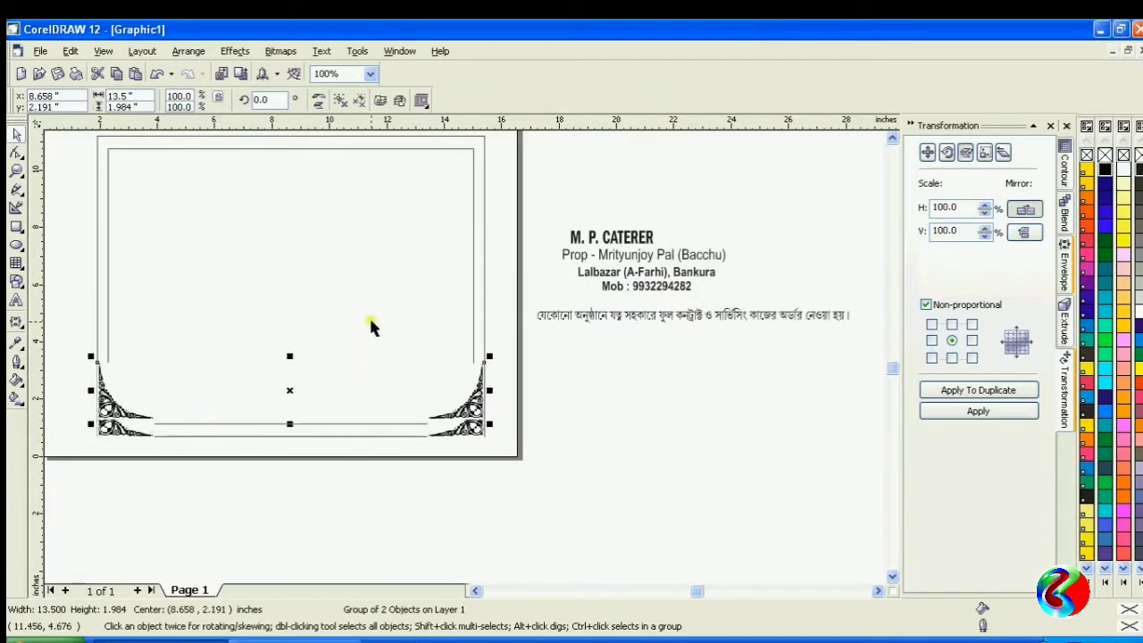
pyautogui.press('Up')
pyautogui.press('Up')
pyautogui.press('Up')
pyautogui.press('Up')
pyautogui.press('Up')
pyautogui.press('Up')
pyautogui.press('Up')
pyautogui.press('Up')
pyautogui.press('Up')
pyautogui.press('Up')
pyautogui.press('Up')
pyautogui.press('Up')
pyautogui.press('Up')
pyautogui.press('Up')
pyautogui.press('Up')
pyautogui.press('Up')
pyautogui.press('Up')
pyautogui.press('Up')
pyautogui.press('Up')
pyautogui.press('Up')
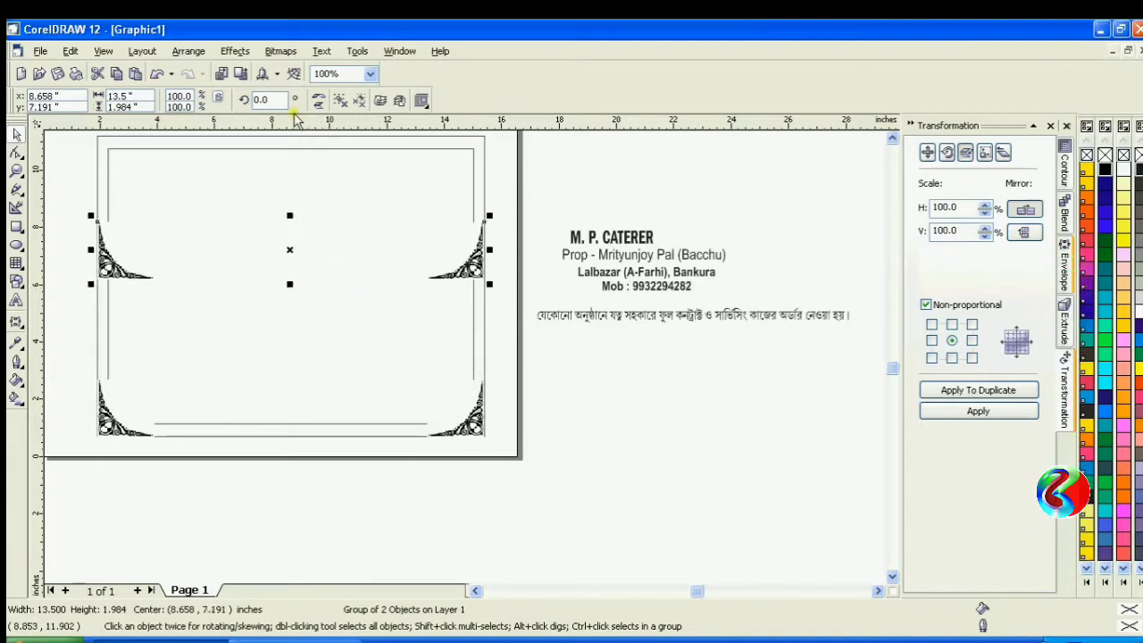
pyautogui.press('Up')
pyautogui.press('Up')
pyautogui.press('Up')
pyautogui.press('Up')
pyautogui.press('Up')
pyautogui.press('Up')
pyautogui.press('Up')
pyautogui.press('Up')
pyautogui.press('Up')
pyautogui.press('Up')
pyautogui.press('Up')
pyautogui.press('Up')
pyautogui.press('Up')
pyautogui.press('Up')
pyautogui.press('Up')
pyautogui.press('Up')
pyautogui.press('Up')
pyautogui.press('Up')
pyautogui.press('Up')
pyautogui.press('Up')
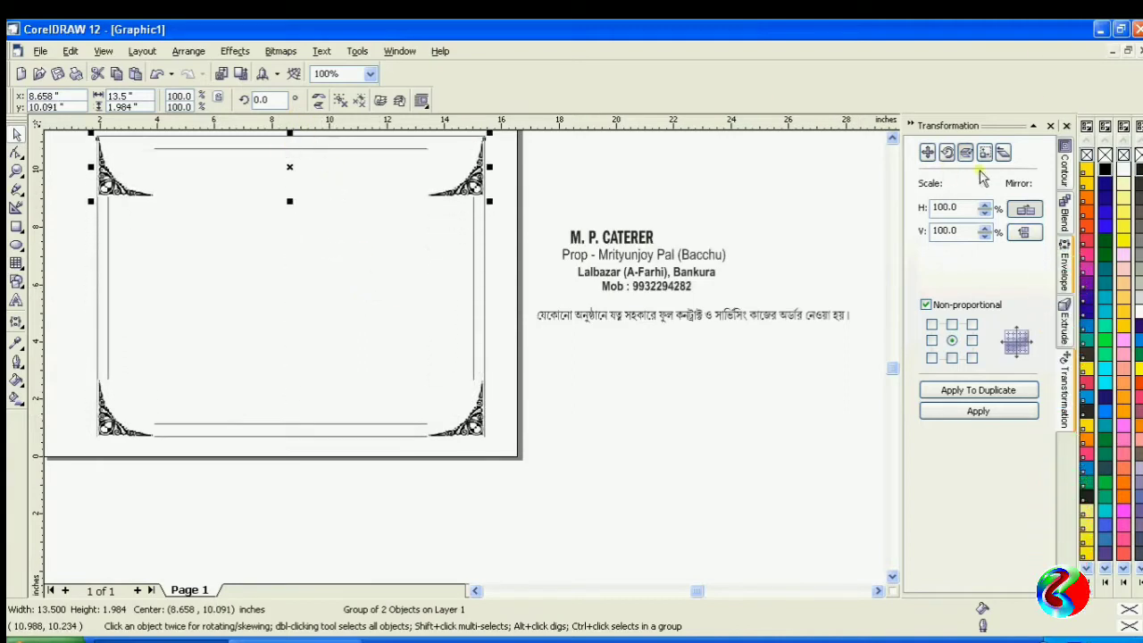
pyautogui.click(1027, 233)
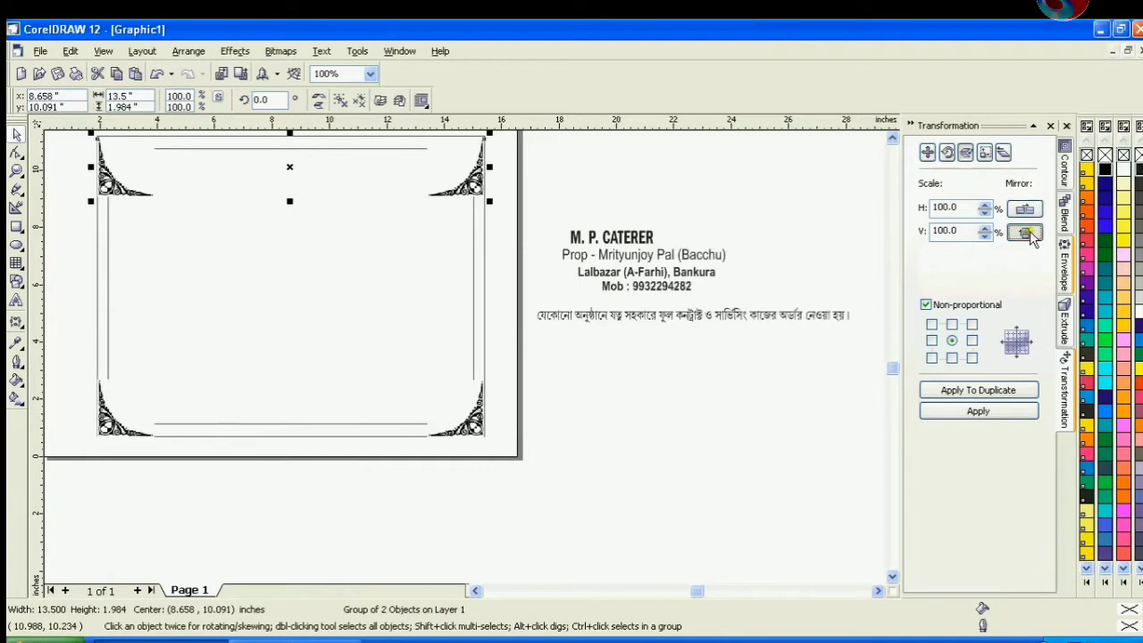
pyautogui.click(978, 411)
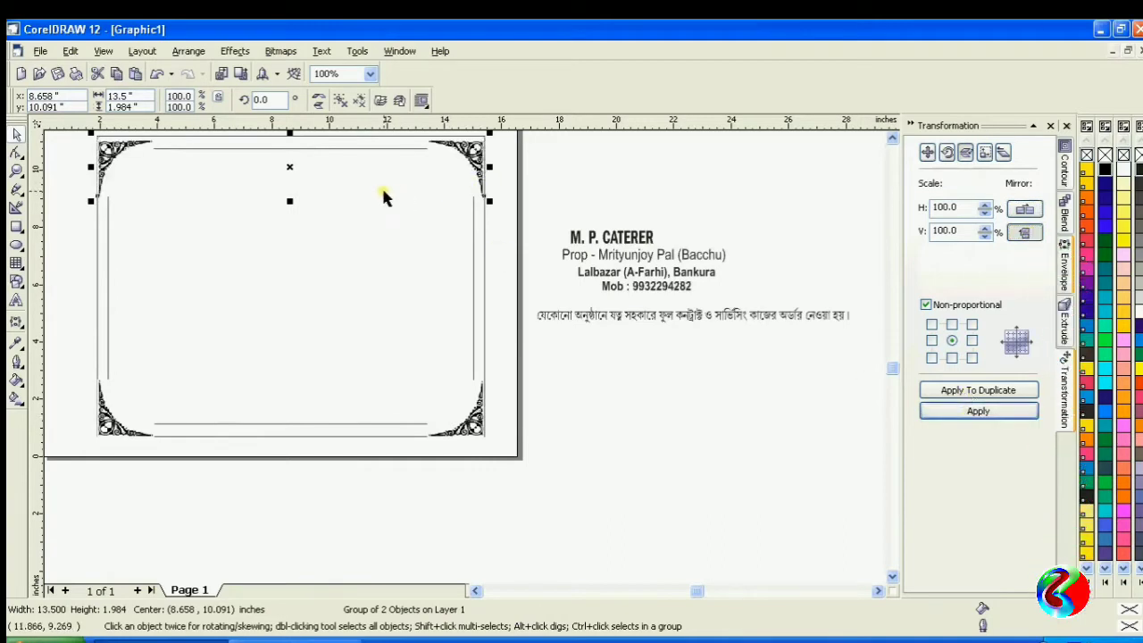
# Align the upper pair of corner ornaments to the outer frame's top edge and centre it horizontally.
pyautogui.press('Up')
pyautogui.keyDown('shift'); pyautogui.click(420, 148); pyautogui.keyUp('shift')
pyautogui.click(539, 100)
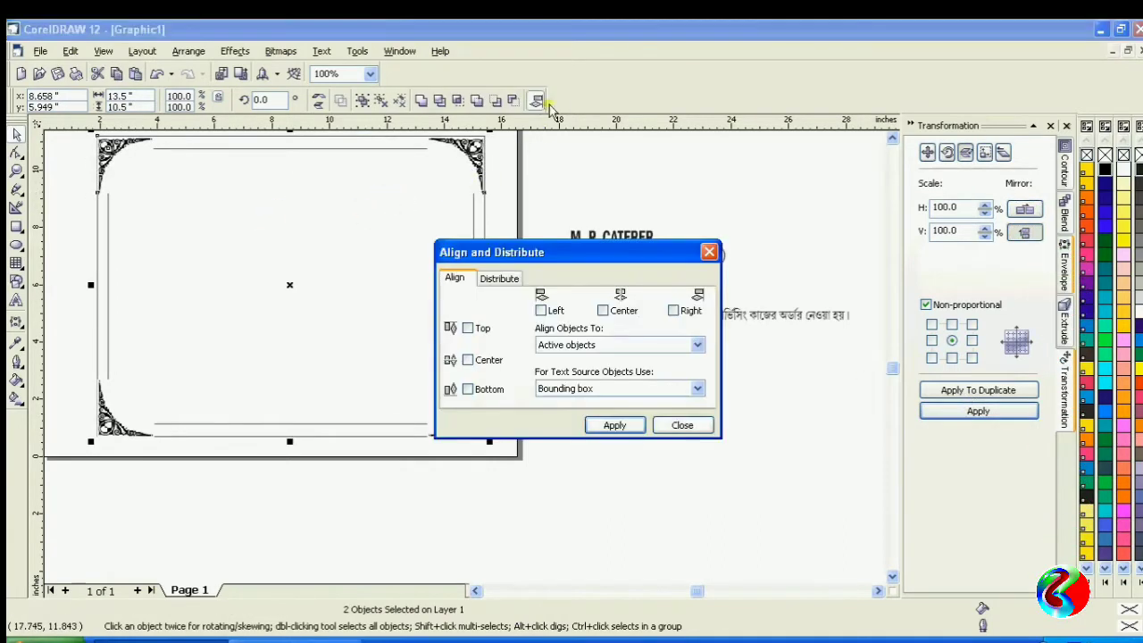
pyautogui.click(478, 331)
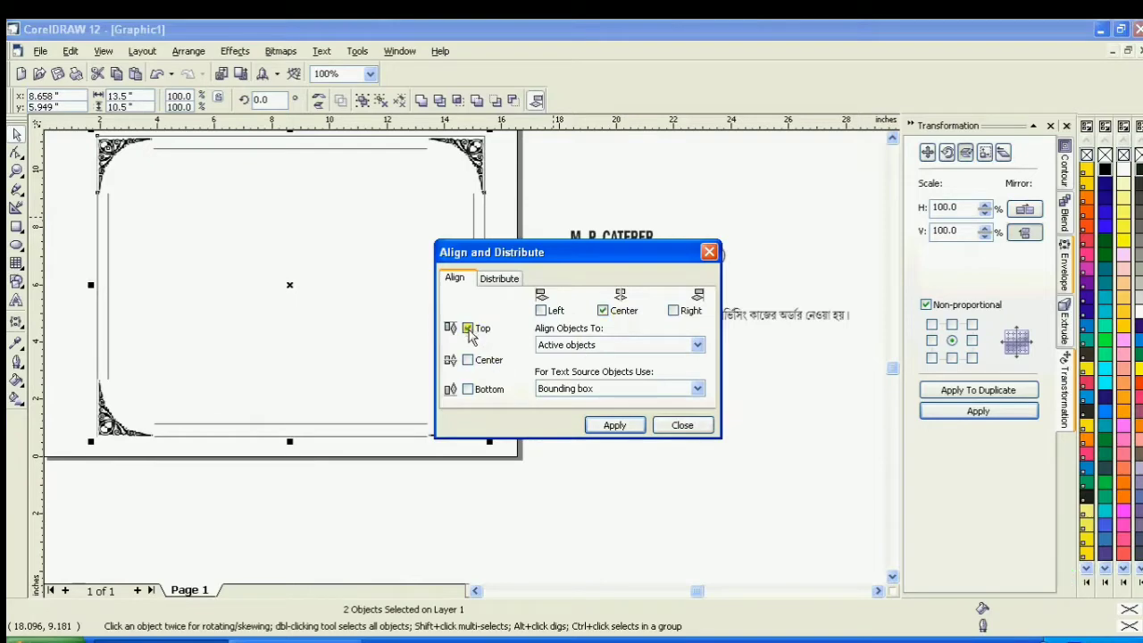
pyautogui.click(615, 425)
pyautogui.click(683, 425)
pyautogui.click(670, 433)
pyautogui.scroll(-1, 667, 433)
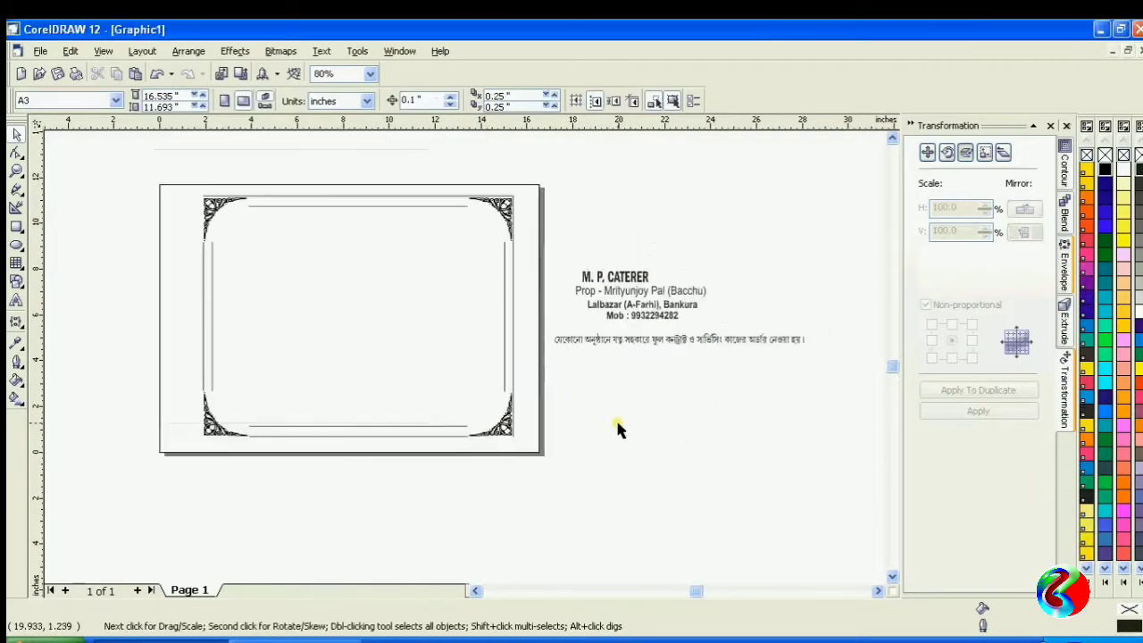
# Group all four corner ornaments and enlarge the group from its centre to about 13.78 by 10.72 inches.
pyautogui.click(211, 208)
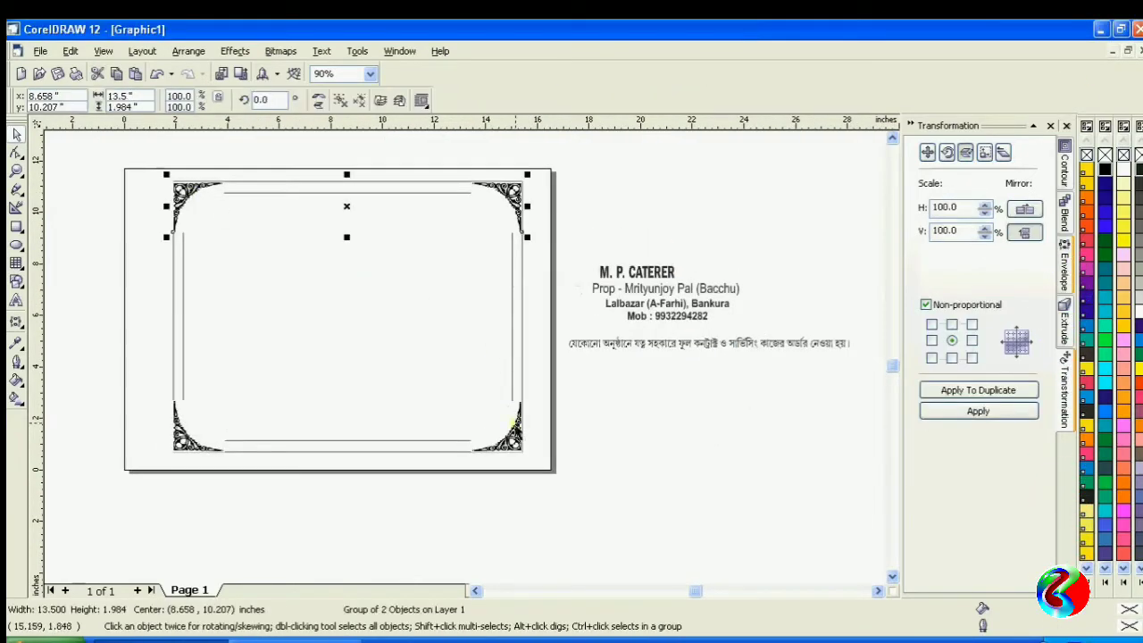
pyautogui.keyDown('shift'); pyautogui.click(527, 434); pyautogui.keyUp('shift')
pyautogui.hotkey('ctrl', 'g')
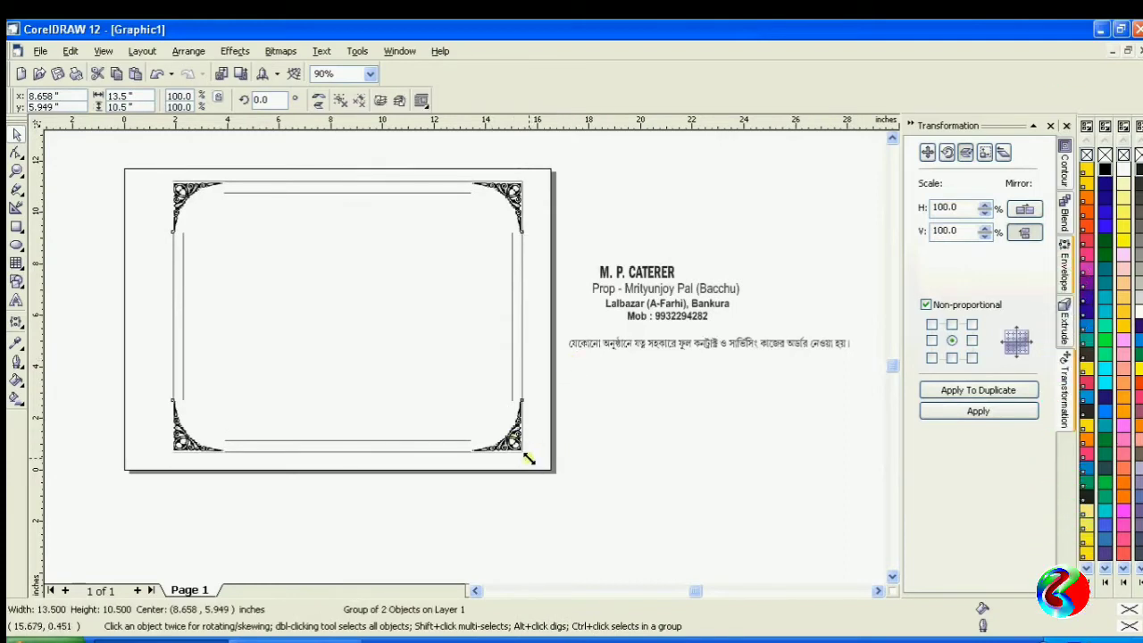
pyautogui.moveTo(529, 458); pyautogui.dragTo(533, 462)
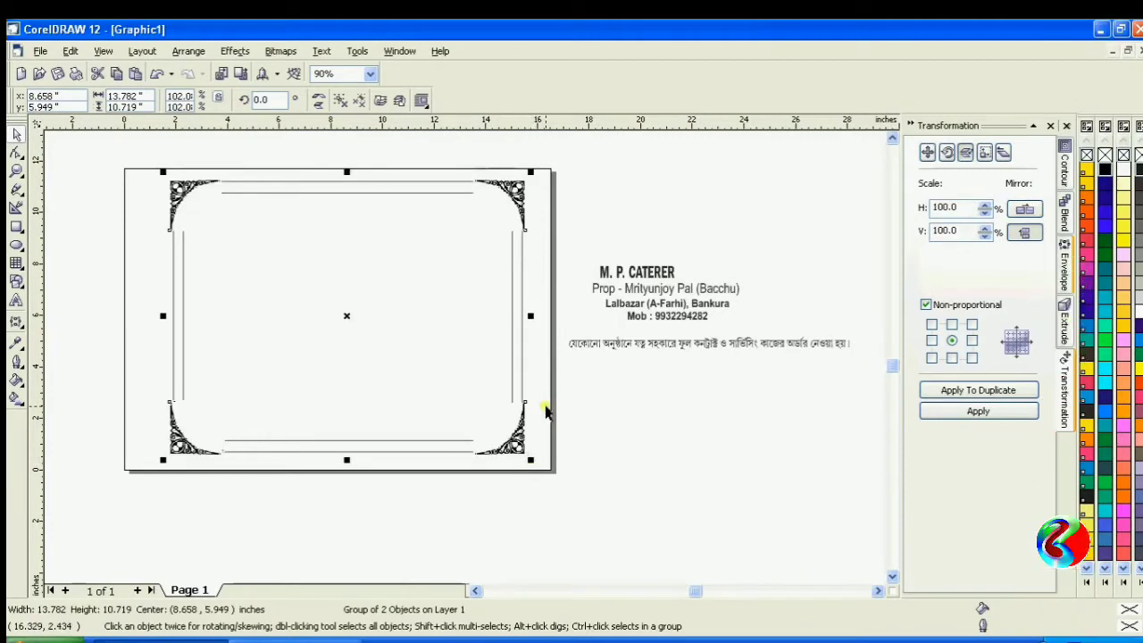
pyautogui.scroll(1, 178, 198)
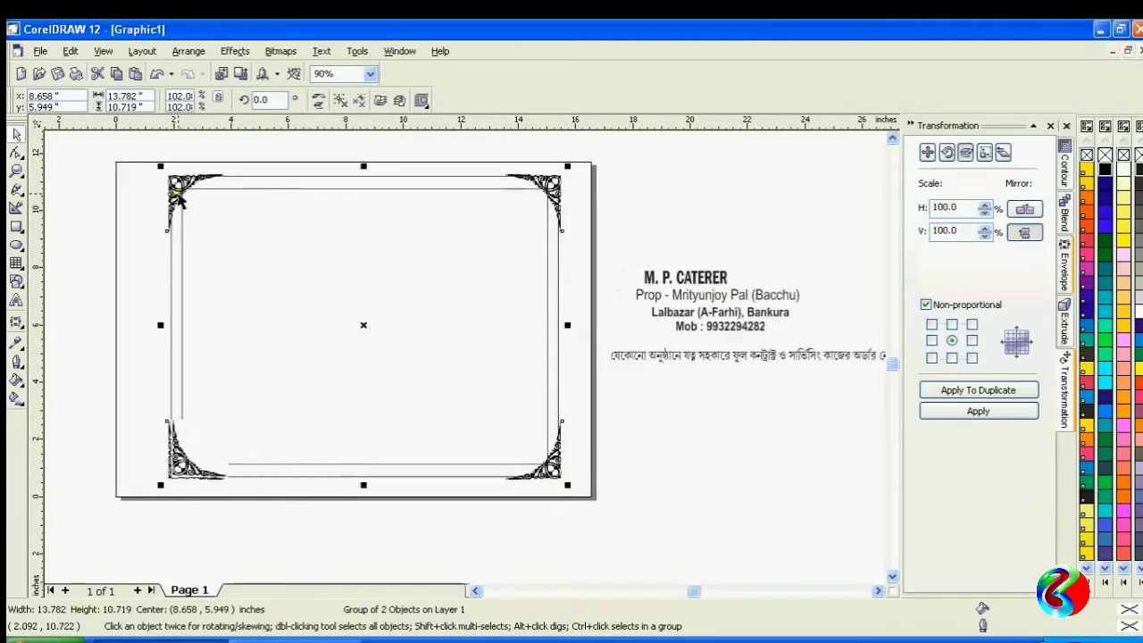
pyautogui.scroll(2, 179, 199)
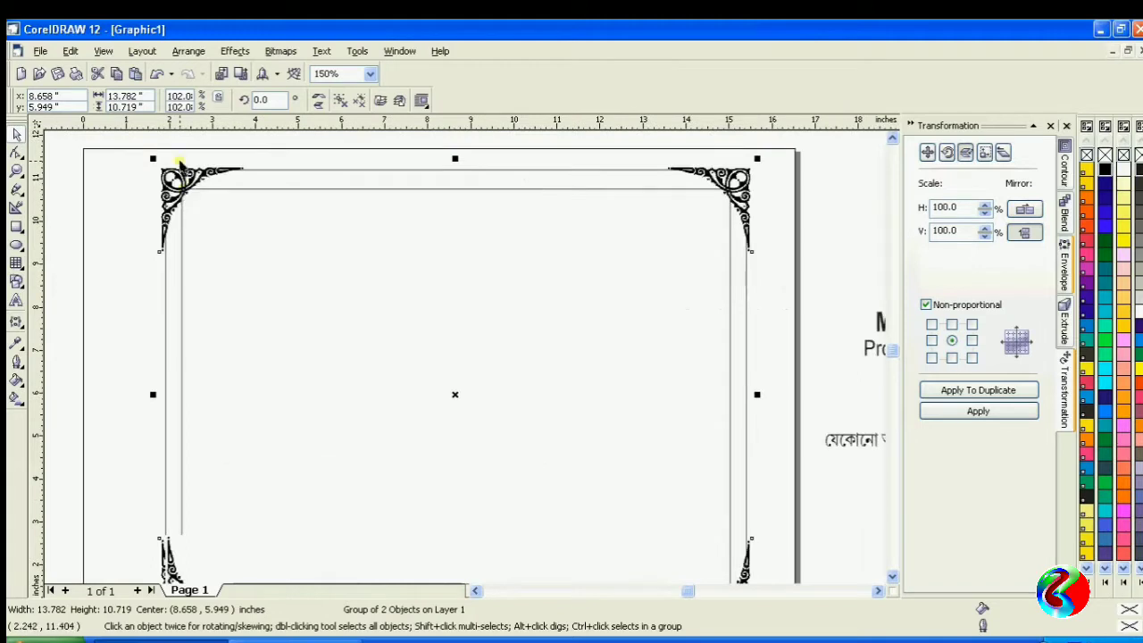
pyautogui.scroll(-2, 178, 163)
pyautogui.click(597, 181)
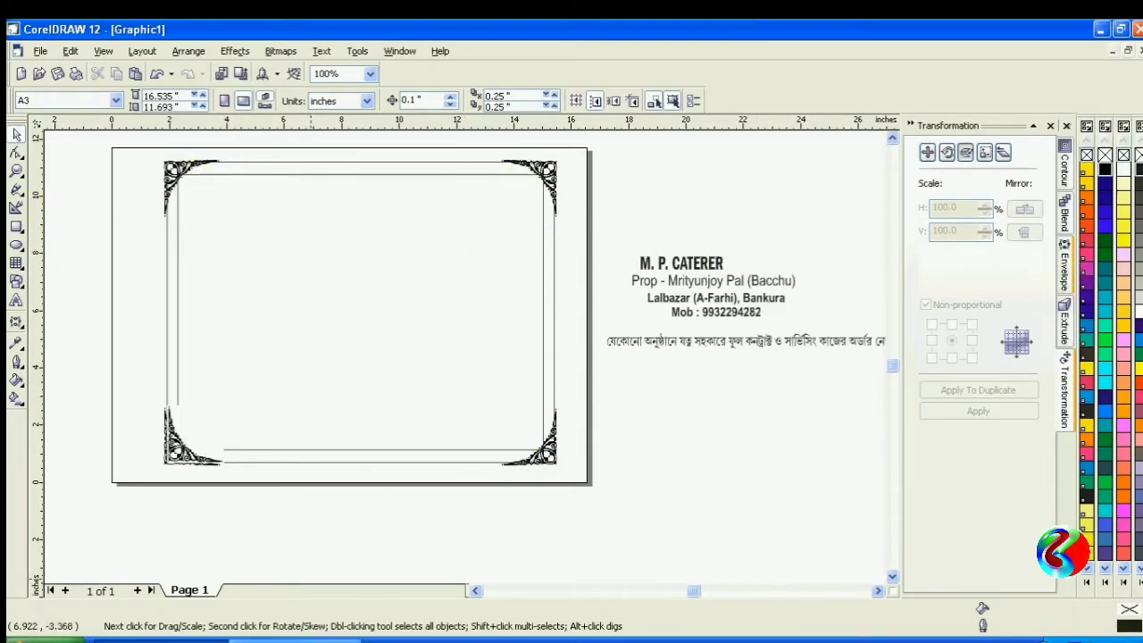
# Bring the repeating heart-scroll border image (a80b51c25107567f4d... copy.png2) from the Border & Flower folder into the CorelDRAW page.
pyautogui.click(282, 640)
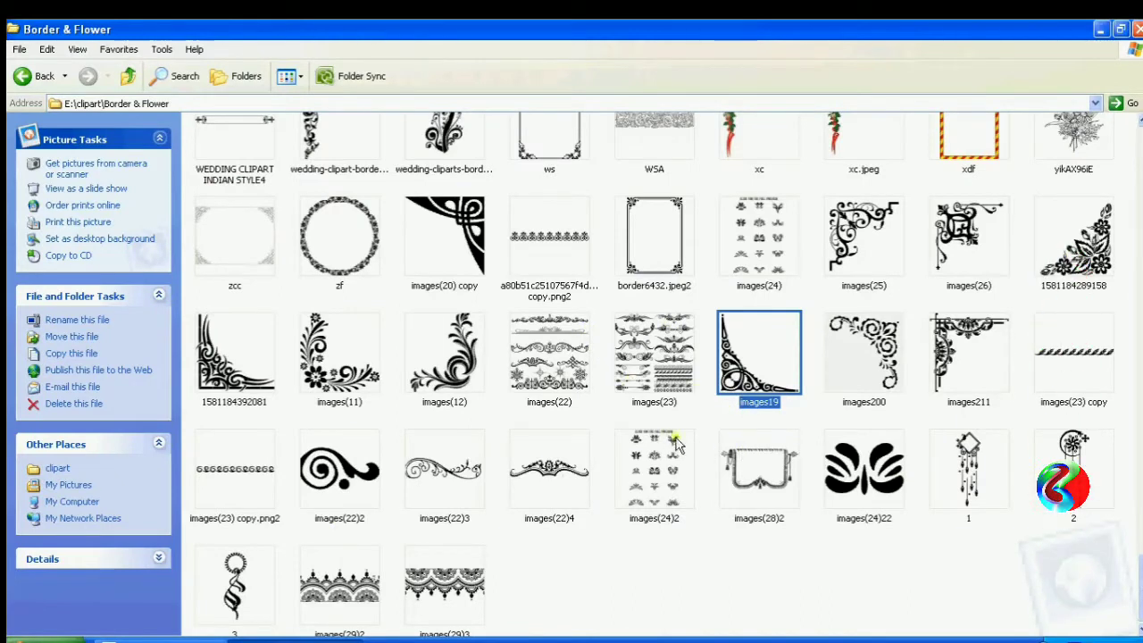
pyautogui.scroll(2, 423, 503)
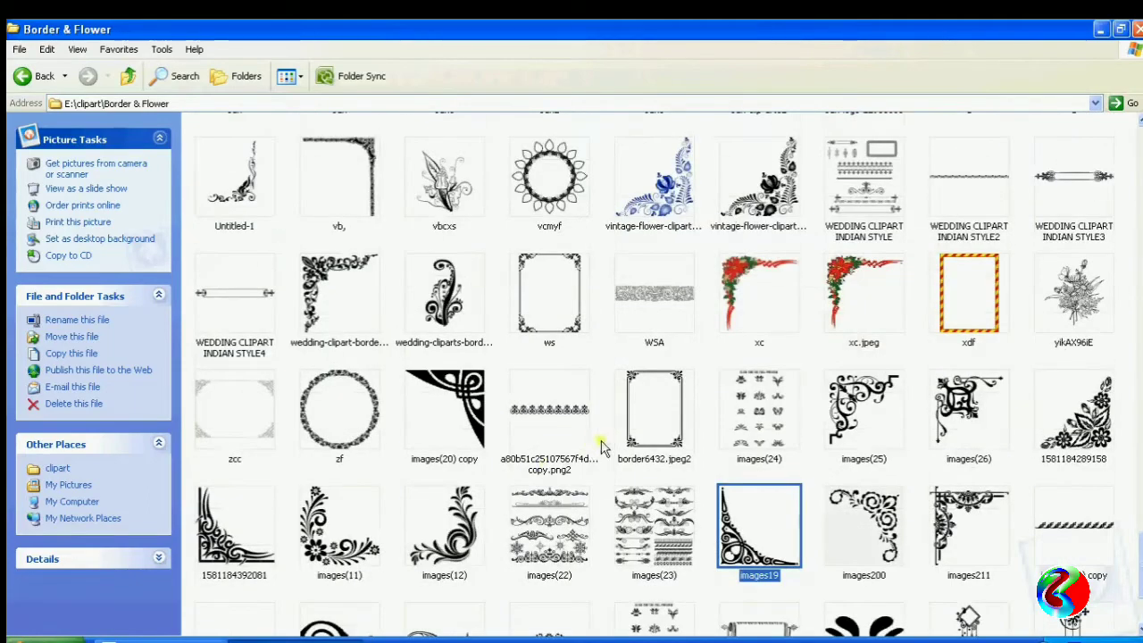
pyautogui.scroll(2, 586, 447)
pyautogui.scroll(-2, 569, 466)
pyautogui.click(546, 422)
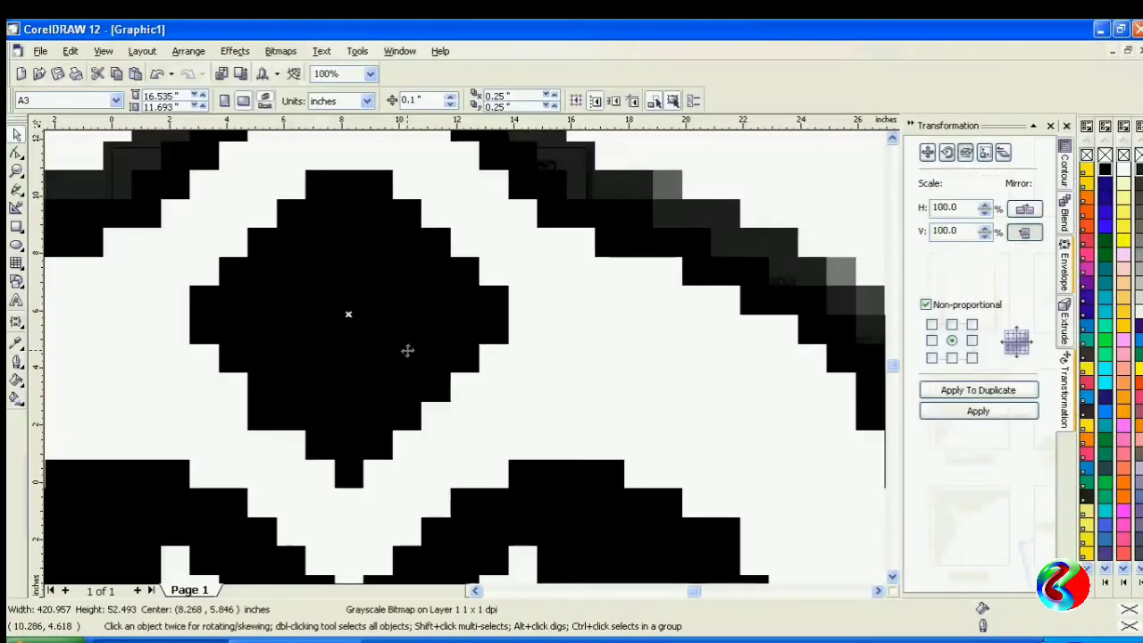
# Flip the imported border strip upside down and shrink it about its centre to about 1.43 inches wide.
pyautogui.scroll(-2, 408, 349)
pyautogui.press('F4')
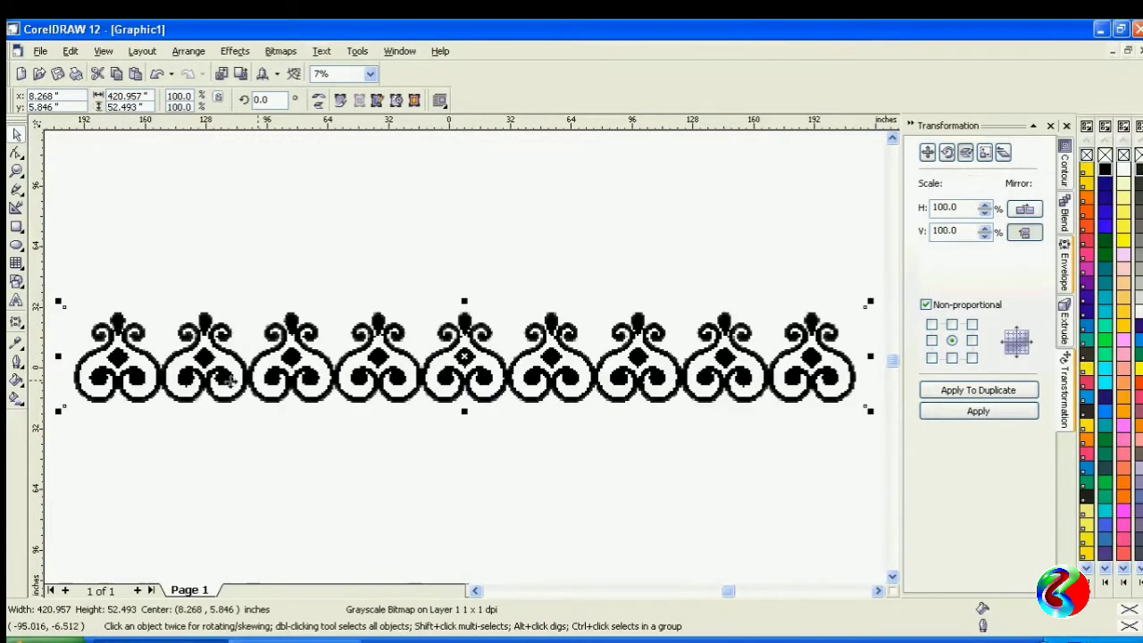
pyautogui.moveTo(60, 304); pyautogui.dragTo(382, 346)
pyautogui.scroll(-2, 492, 377)
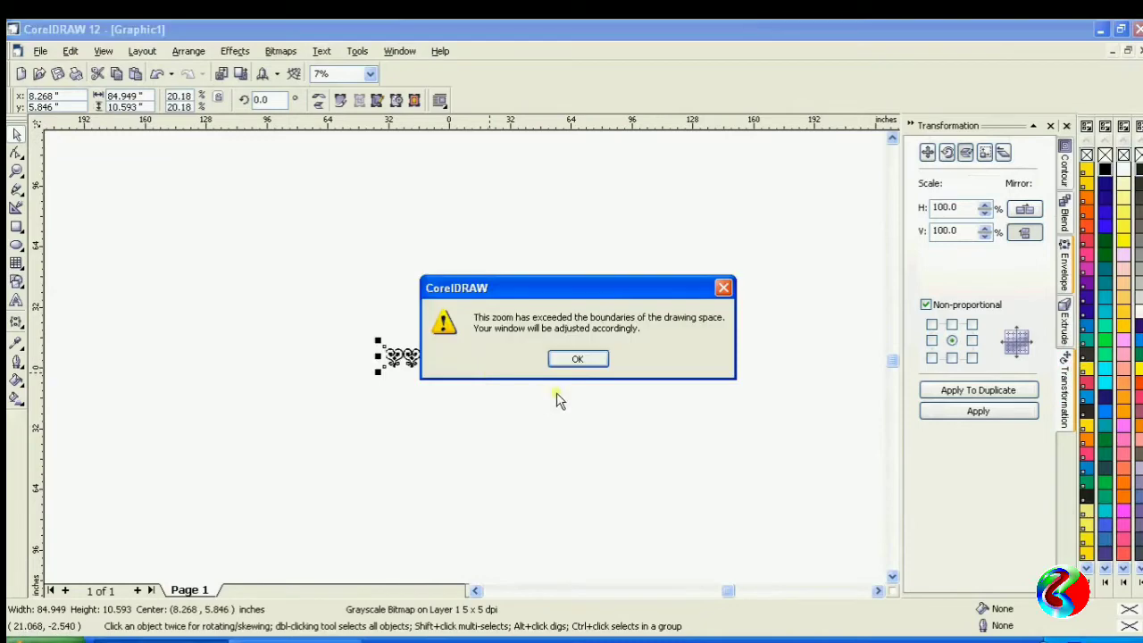
pyautogui.click(581, 361)
pyautogui.press('F4')
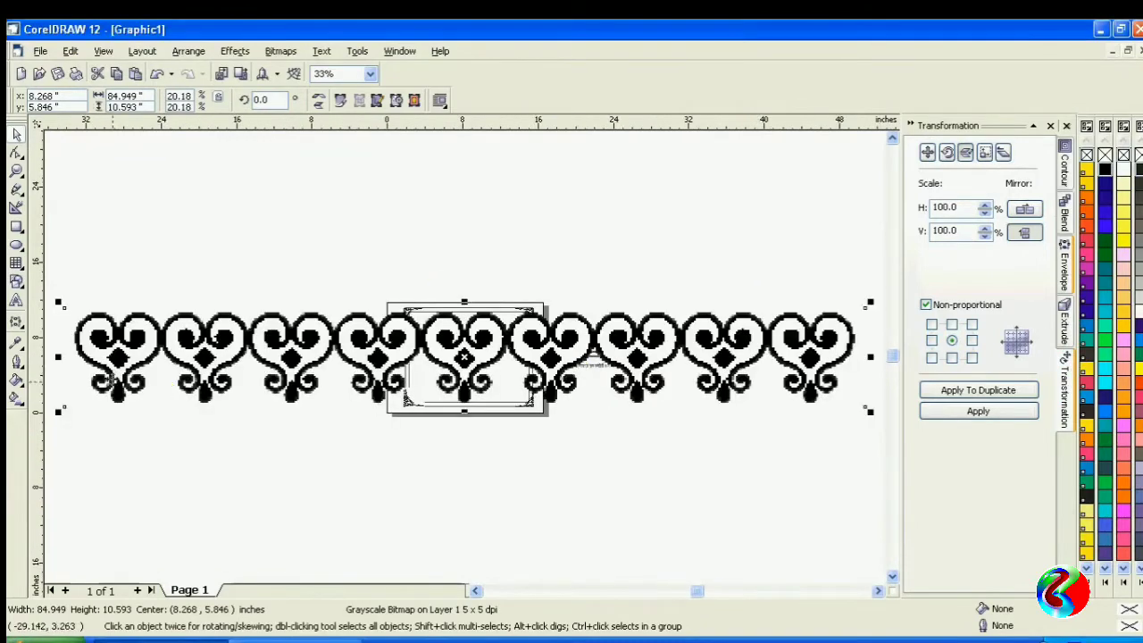
pyautogui.moveTo(59, 304); pyautogui.dragTo(203, 356)
pyautogui.scroll(3, 454, 362)
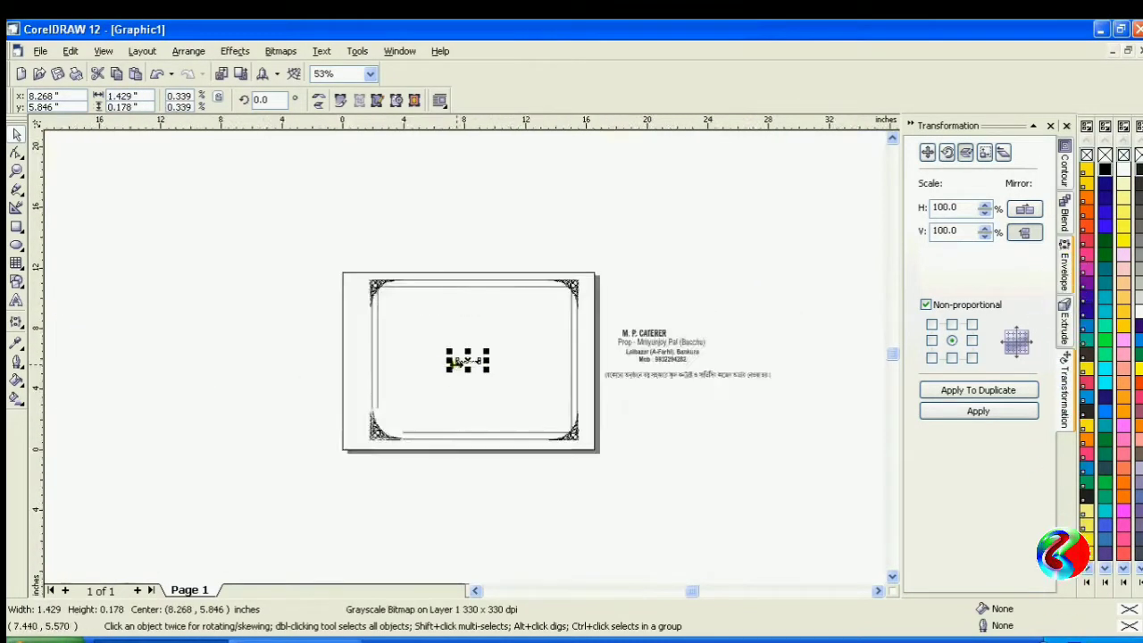
# Place the border strip between the frame's top lines beside the left ornament and enlarge it to about 2.32 by 0.29 inches.
pyautogui.moveTo(466, 367); pyautogui.dragTo(413, 272)
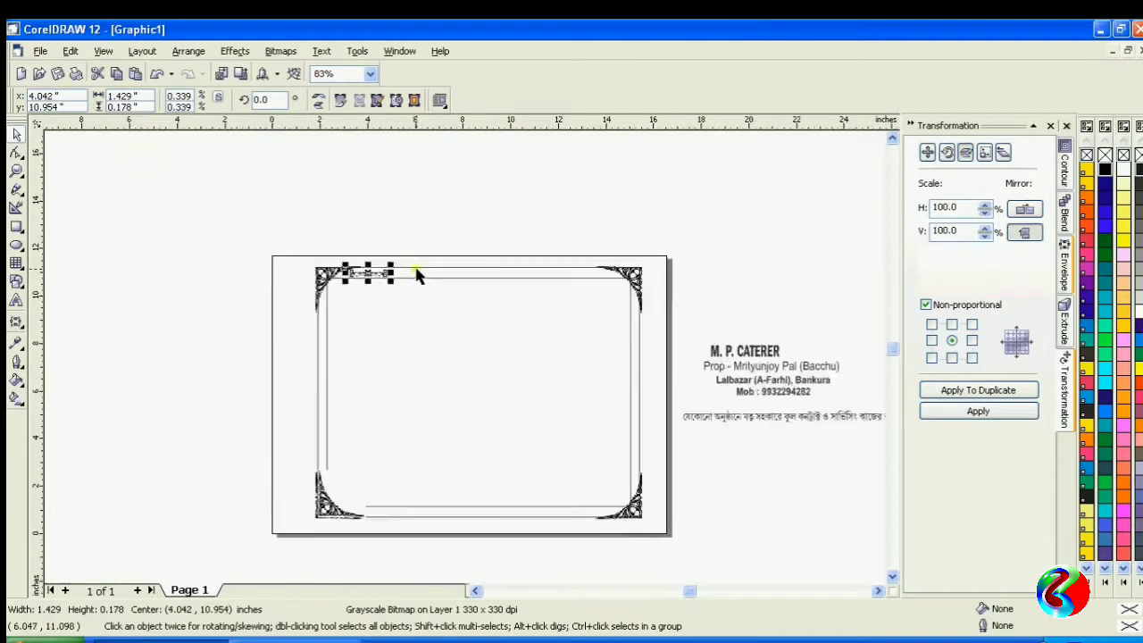
pyautogui.scroll(5, 358, 259)
pyautogui.scroll(-4, 368, 289)
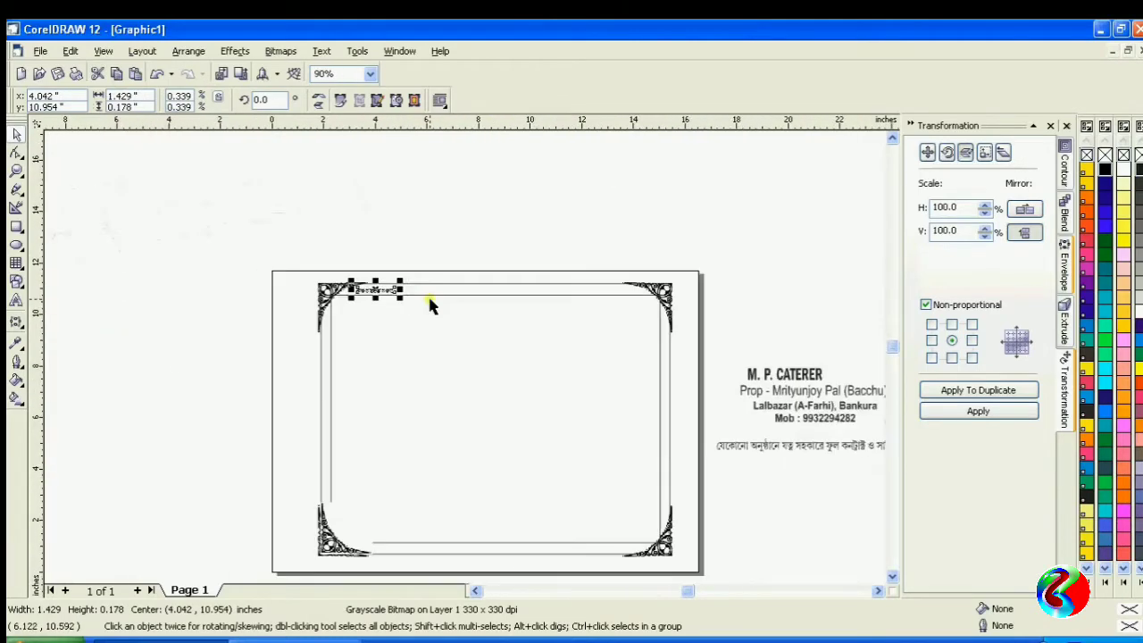
pyautogui.moveTo(401, 298); pyautogui.dragTo(410, 304)
pyautogui.scroll(3, 410, 308)
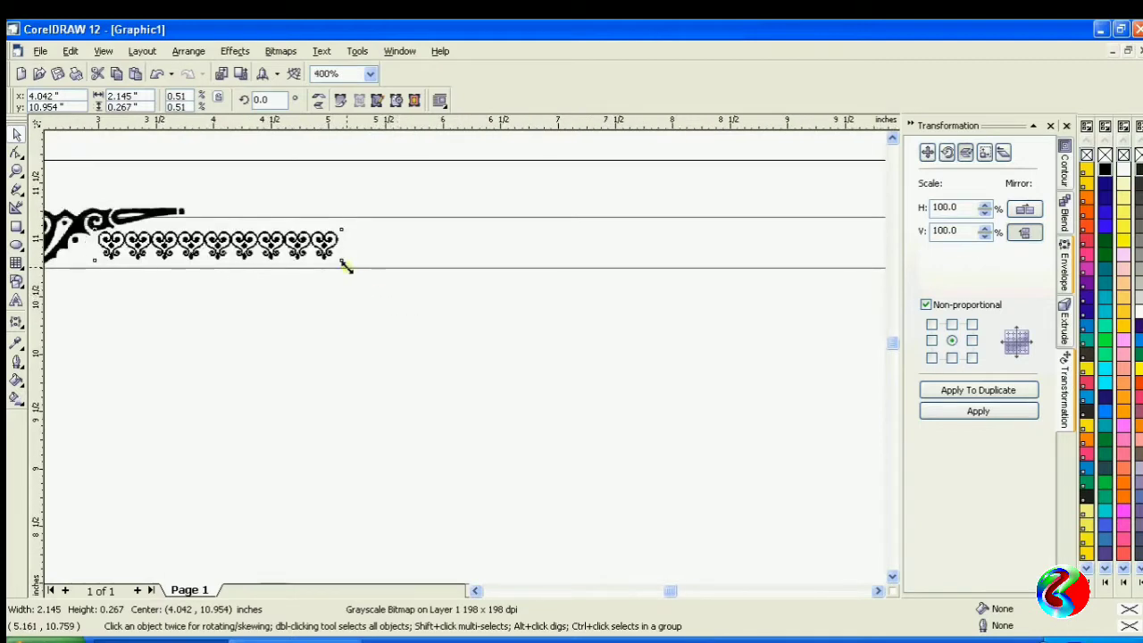
pyautogui.moveTo(346, 264); pyautogui.dragTo(363, 276)
# Copy the border strip to its right and repeat the duplication three times to fill the frame's top edge.
pyautogui.scroll(-1, 363, 276)
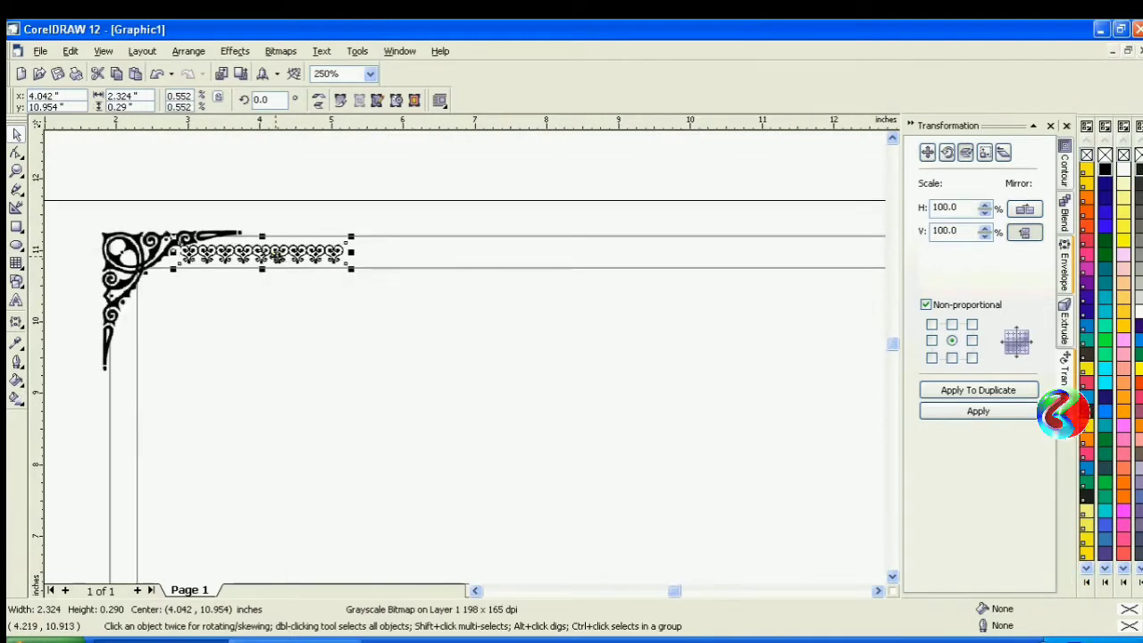
pyautogui.moveTo(280, 257); pyautogui.dragTo(442, 258)
pyautogui.scroll(-2, 229, 288)
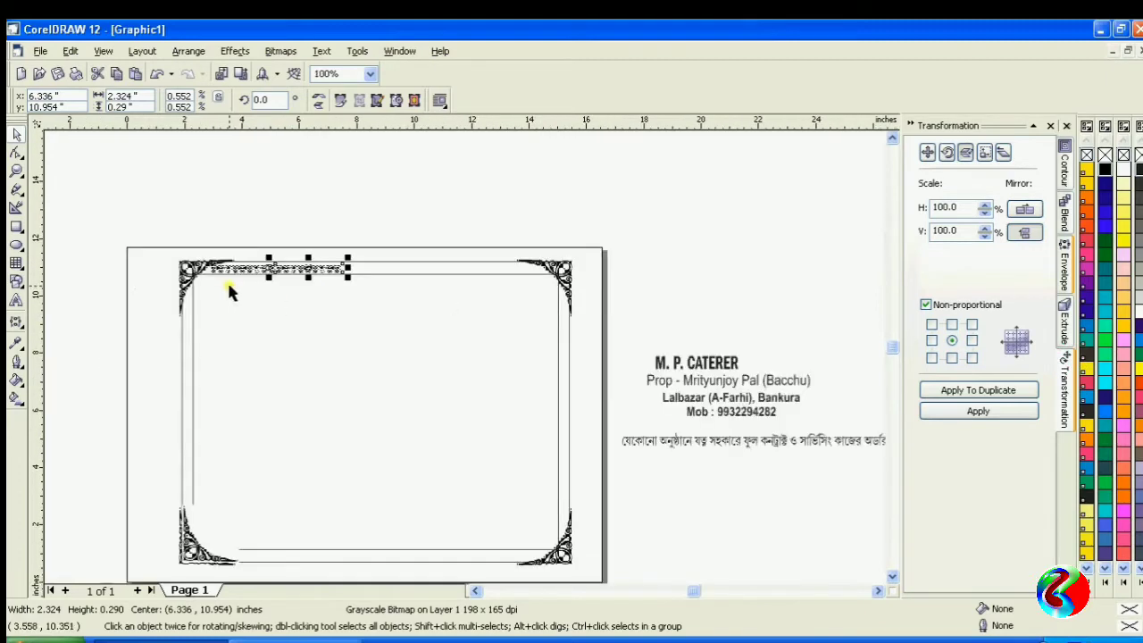
pyautogui.hotkey('ctrl', 'r')
pyautogui.hotkey('ctrl', 'r')
pyautogui.hotkey('ctrl', 'r')
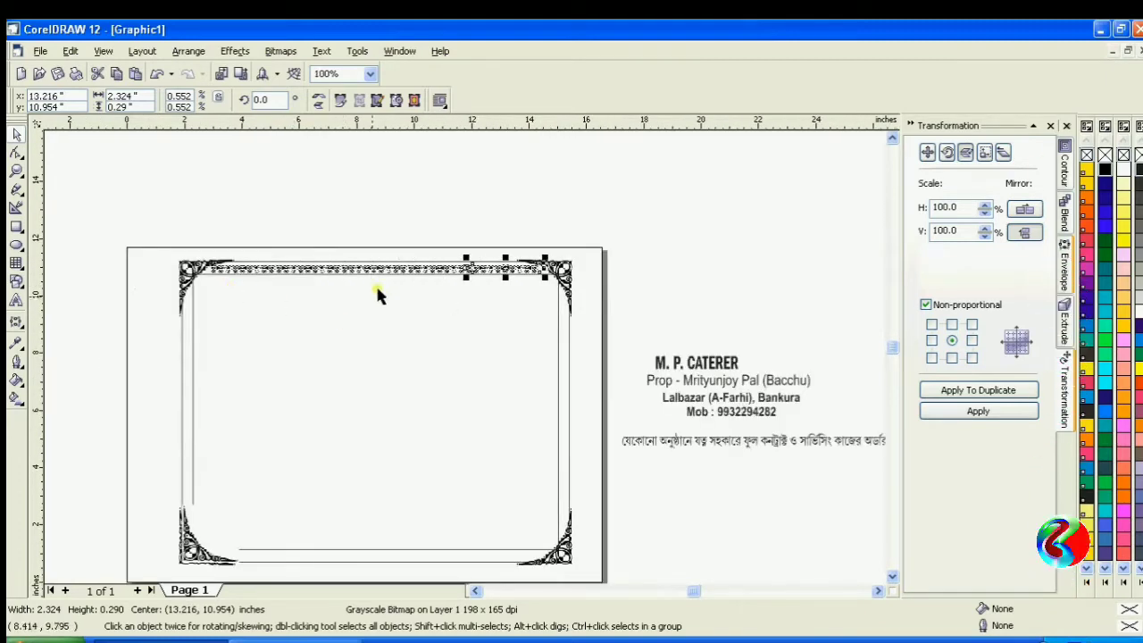
# Group the five top border strips and scale the group from its centre to about 11.21 inches wide.
pyautogui.click(243, 246)
pyautogui.moveTo(197, 239); pyautogui.dragTo(379, 301)
pyautogui.moveTo(556, 305); pyautogui.dragTo(555, 305)
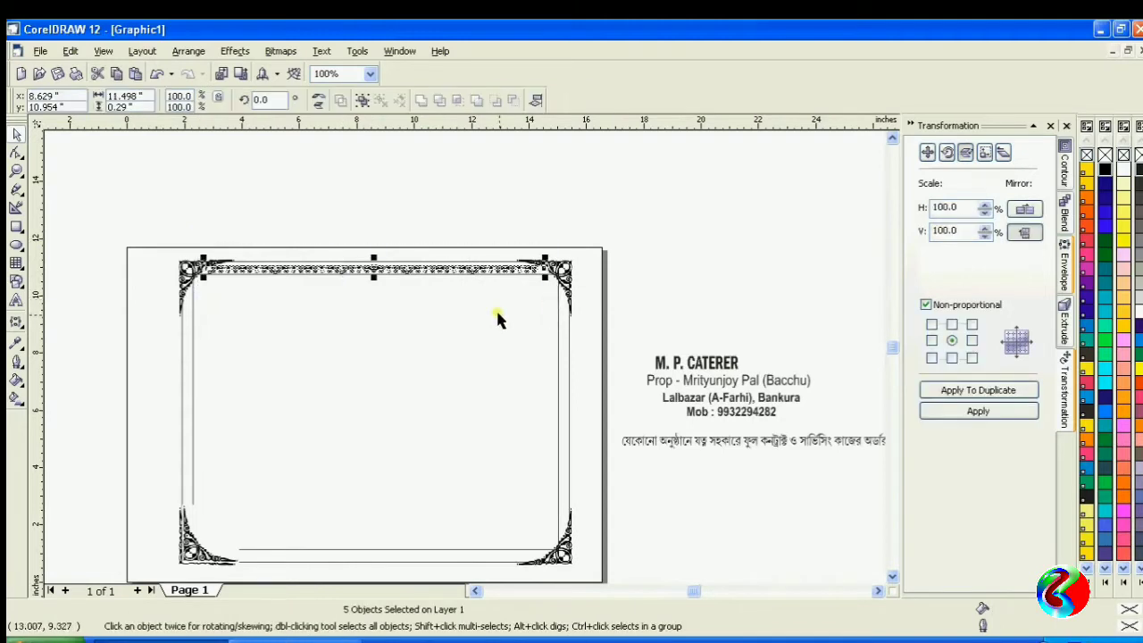
pyautogui.hotkey('ctrl', 'g')
pyautogui.scroll(1, 506, 278)
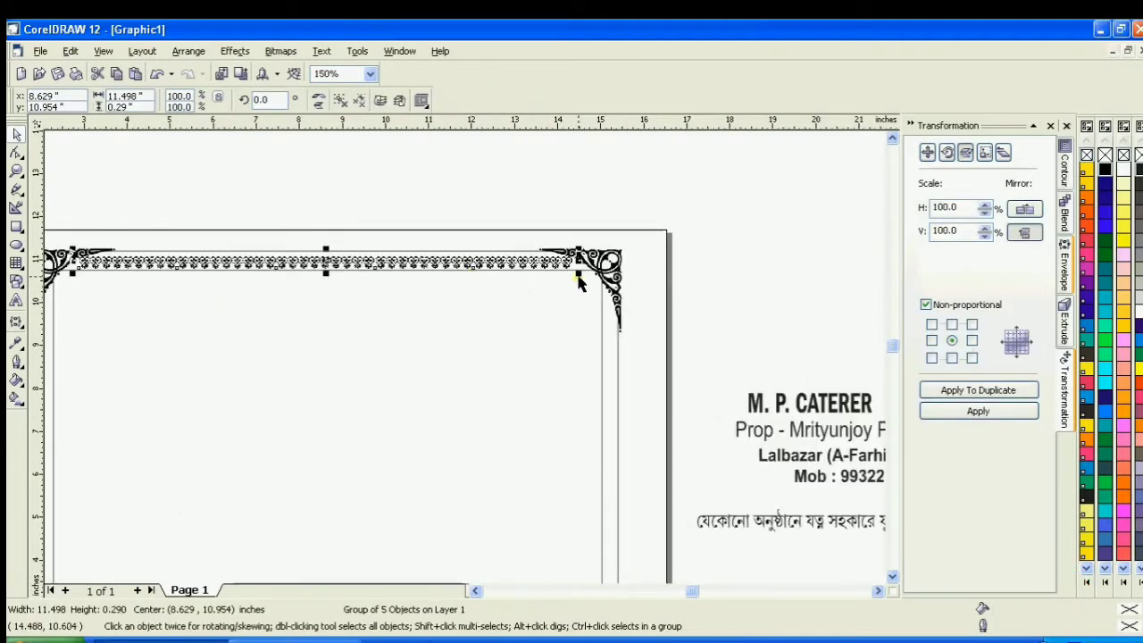
pyautogui.moveTo(579, 275); pyautogui.dragTo(572, 273)
# Centre the top border strip group horizontally on the outer frame.
pyautogui.keyDown('shift'); pyautogui.click(524, 281); pyautogui.keyUp('shift')
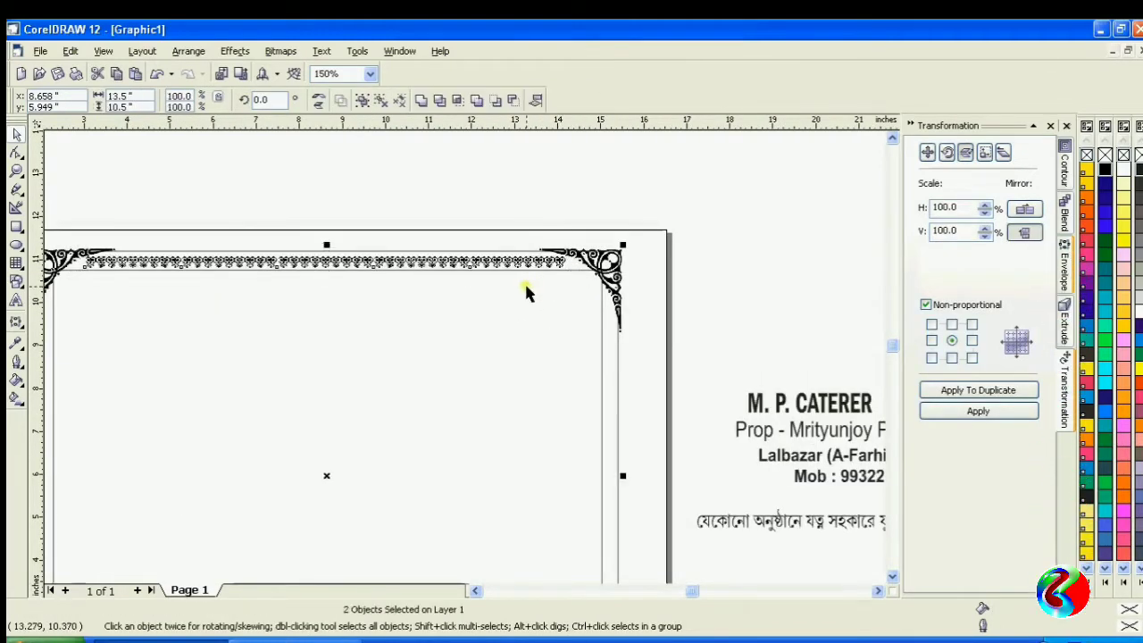
pyautogui.click(534, 101)
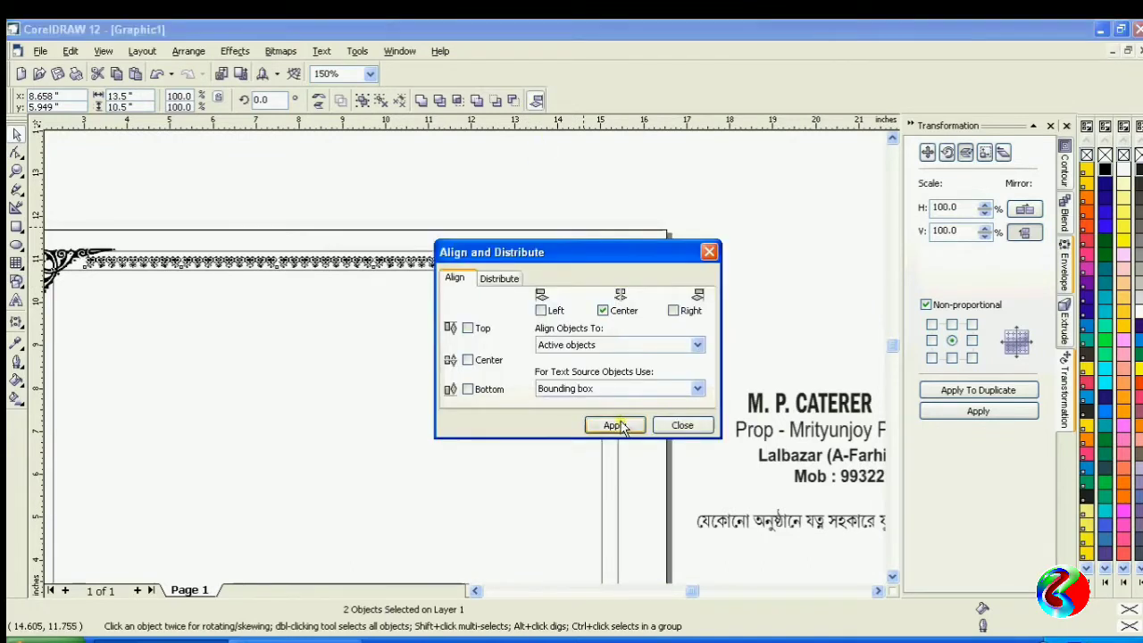
pyautogui.click(622, 426)
pyautogui.click(681, 425)
pyautogui.click(675, 214)
pyautogui.scroll(-1, 674, 211)
# Duplicate the top border strip group and move the copy down about 2.1 inches inside the frame.
pyautogui.click(464, 248)
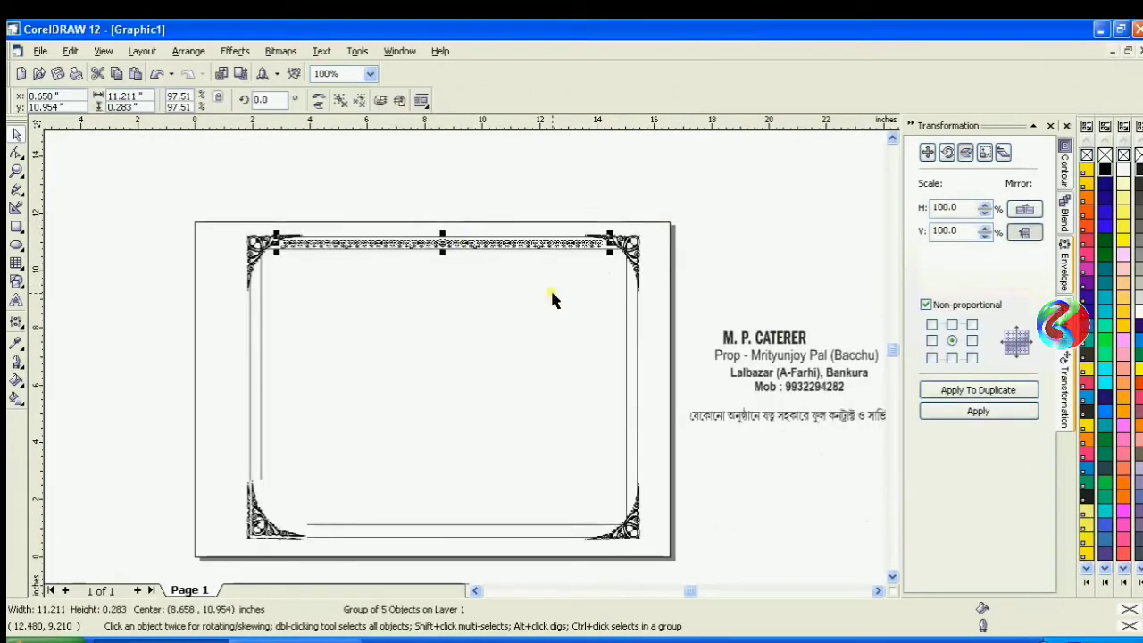
pyautogui.press('+')
pyautogui.press('Down')
pyautogui.press('Down')
pyautogui.press('Down')
pyautogui.press('Down')
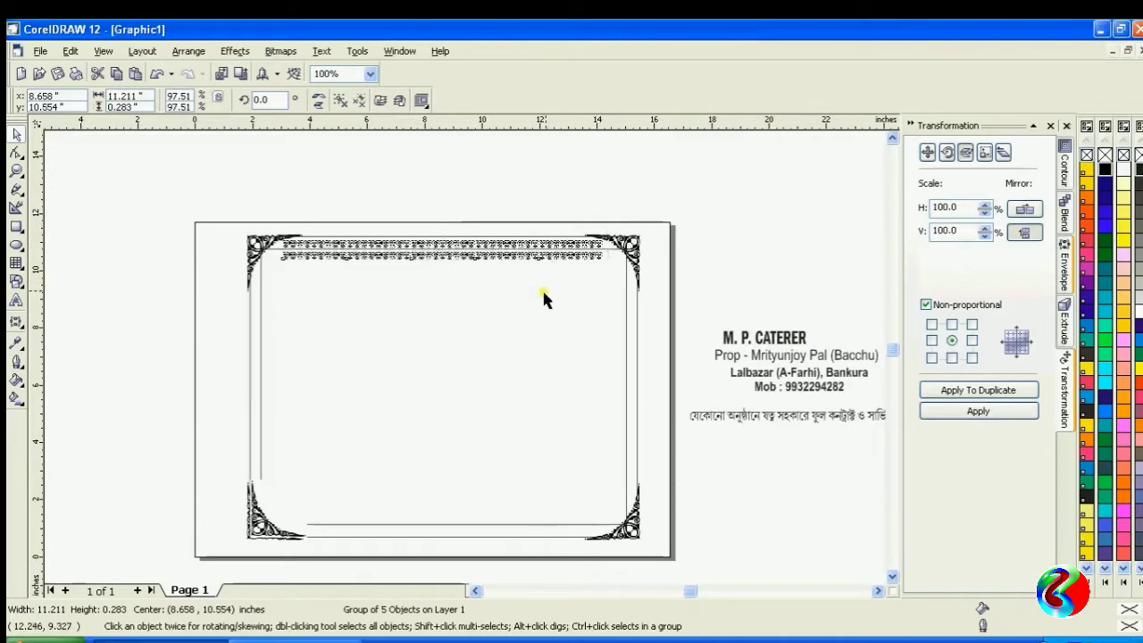
pyautogui.press('Down')
pyautogui.press('Down')
pyautogui.press('Down')
pyautogui.press('Down')
pyautogui.press('Down')
pyautogui.press('Down')
pyautogui.press('Down')
pyautogui.press('Down')
pyautogui.press('Down')
pyautogui.press('Down')
pyautogui.press('Down')
pyautogui.press('Down')
pyautogui.press('Down')
pyautogui.press('Down')
pyautogui.press('Down')
pyautogui.press('Down')
pyautogui.press('Down')
# Align the copied border strip group to the bottom edge of the outer frame.
pyautogui.keyDown('shift'); pyautogui.click(475, 536); pyautogui.keyUp('shift')
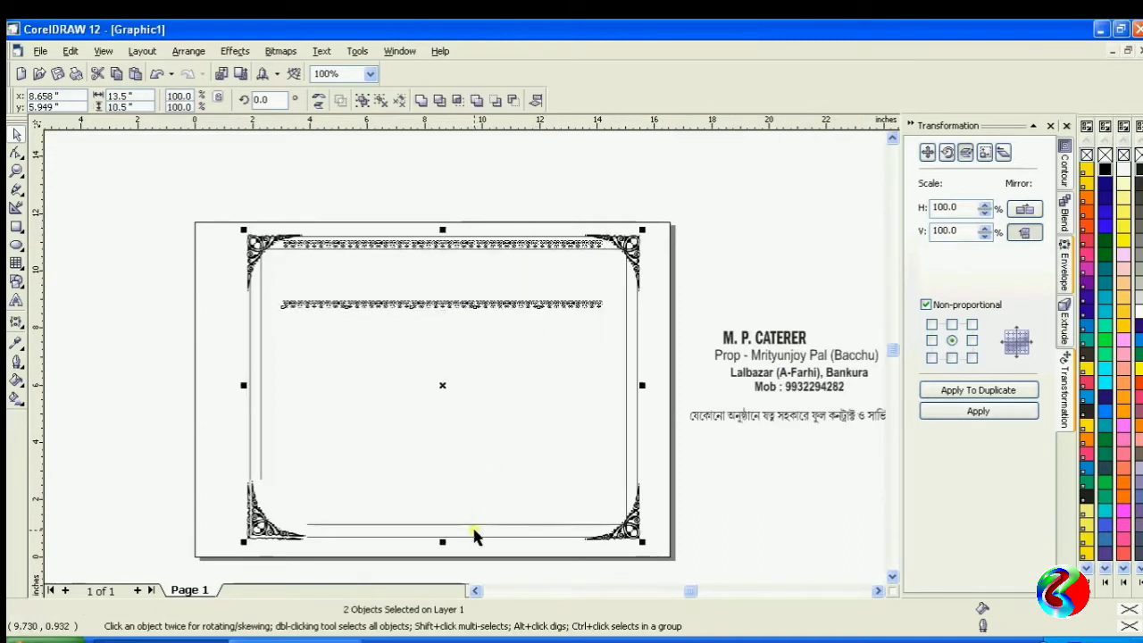
pyautogui.click(536, 100)
pyautogui.click(467, 390)
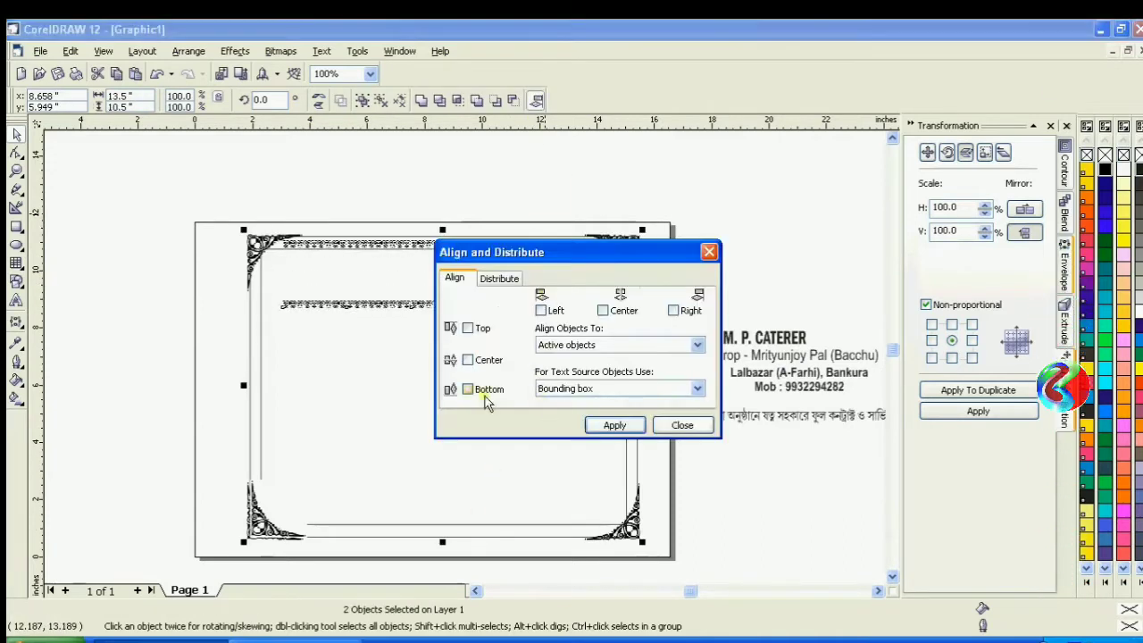
pyautogui.click(615, 427)
pyautogui.click(683, 425)
pyautogui.click(674, 492)
# Mirror the bottom border strip group vertically and inspect its fit between the frame lines.
pyautogui.click(539, 541)
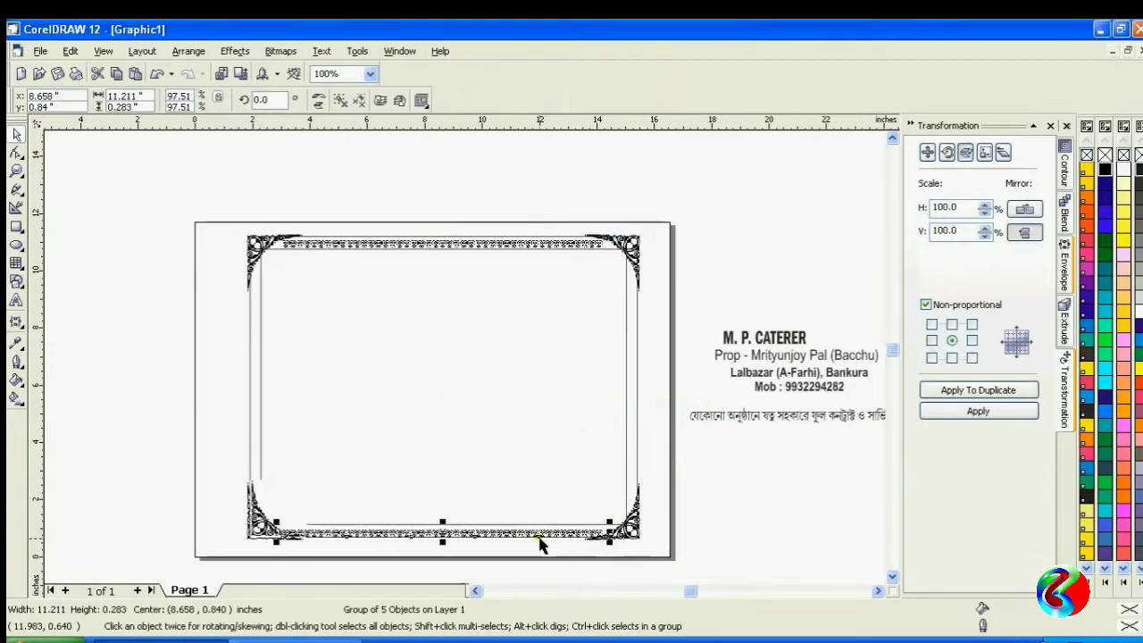
pyautogui.click(949, 411)
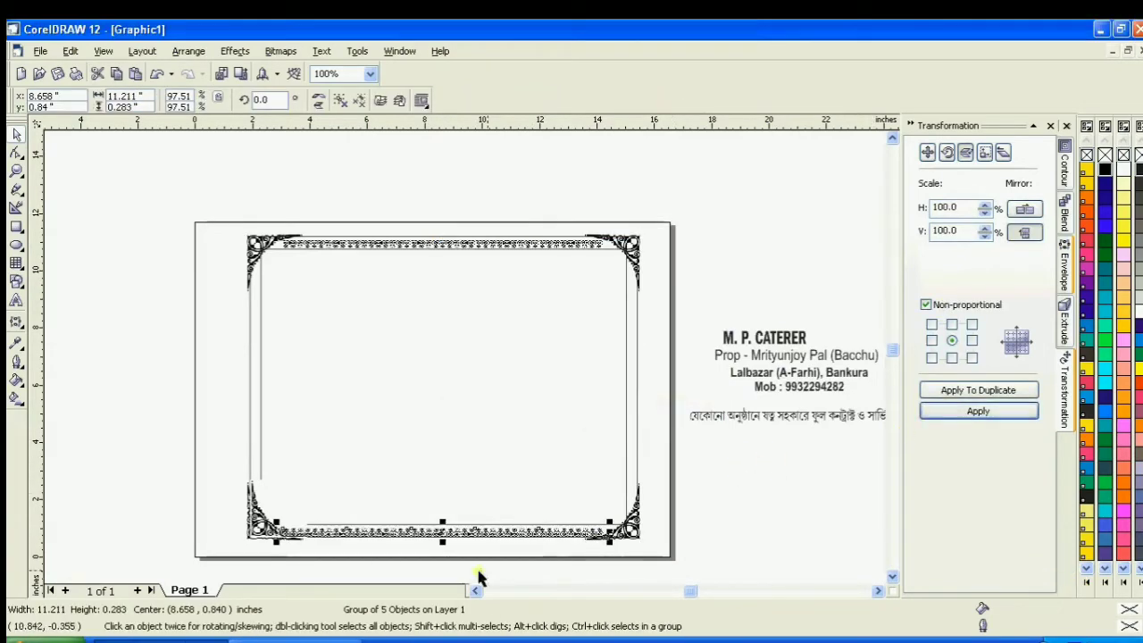
pyautogui.scroll(4, 438, 545)
pyautogui.click(416, 526)
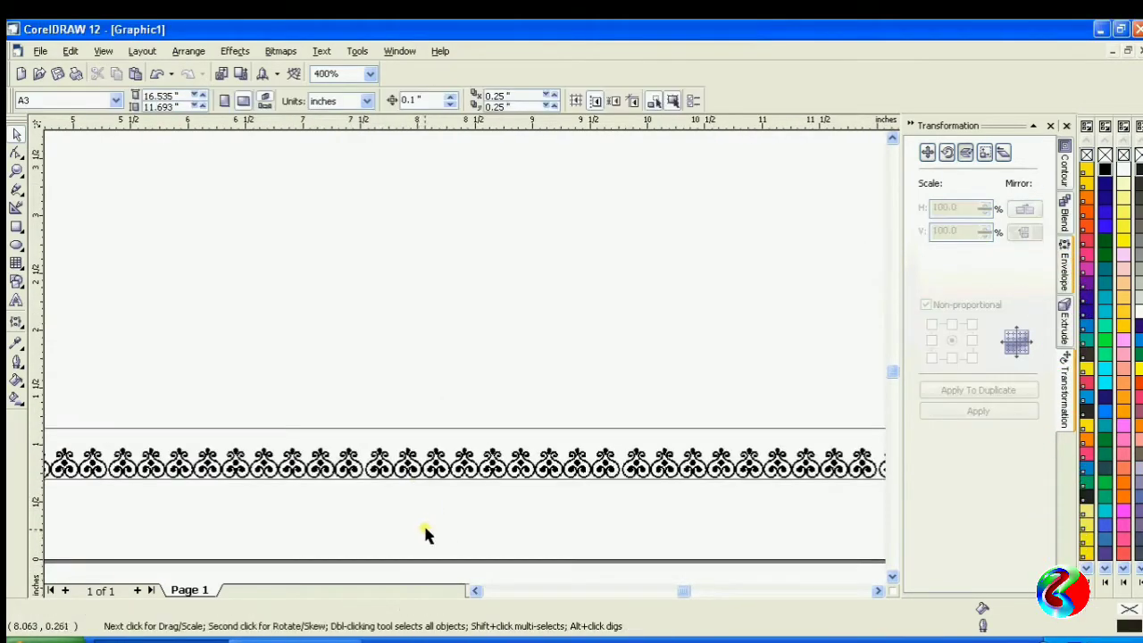
pyautogui.scroll(-4, 427, 532)
# Align the top border strip group to the top edge of the outer frame.
pyautogui.click(466, 229)
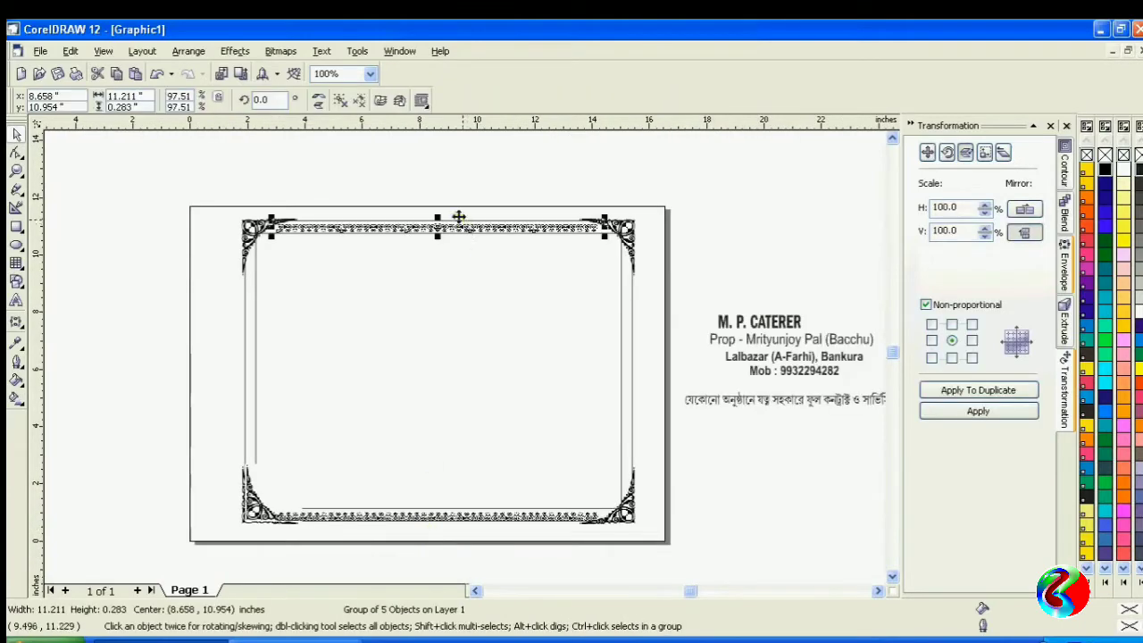
pyautogui.scroll(4, 466, 229)
pyautogui.keyDown('shift'); pyautogui.click(420, 268); pyautogui.keyUp('shift')
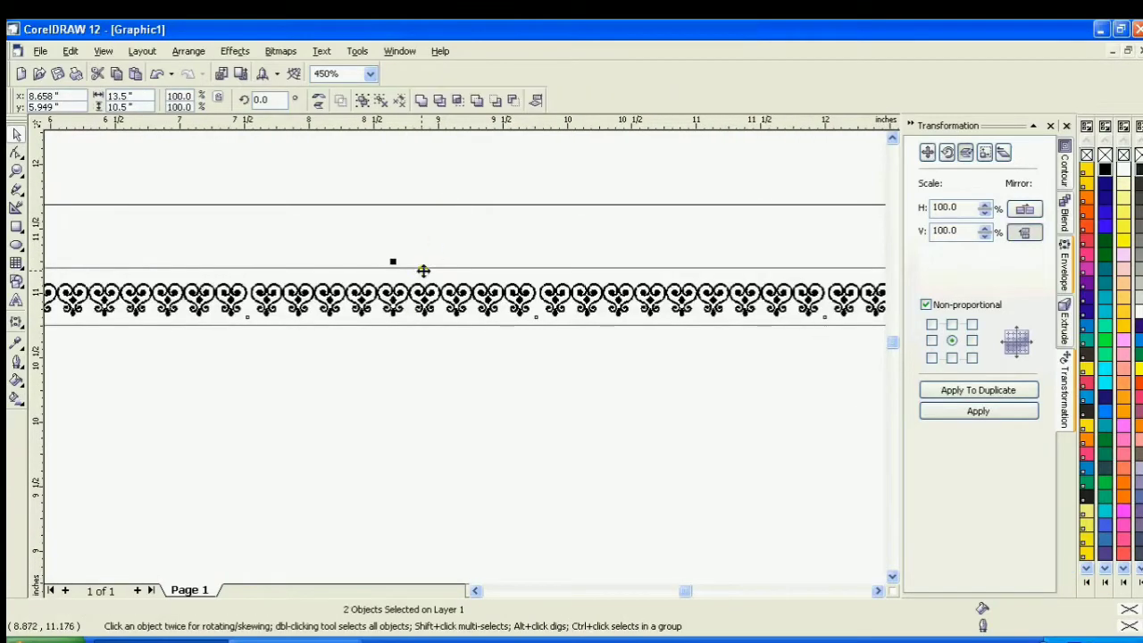
pyautogui.click(536, 100)
pyautogui.click(482, 329)
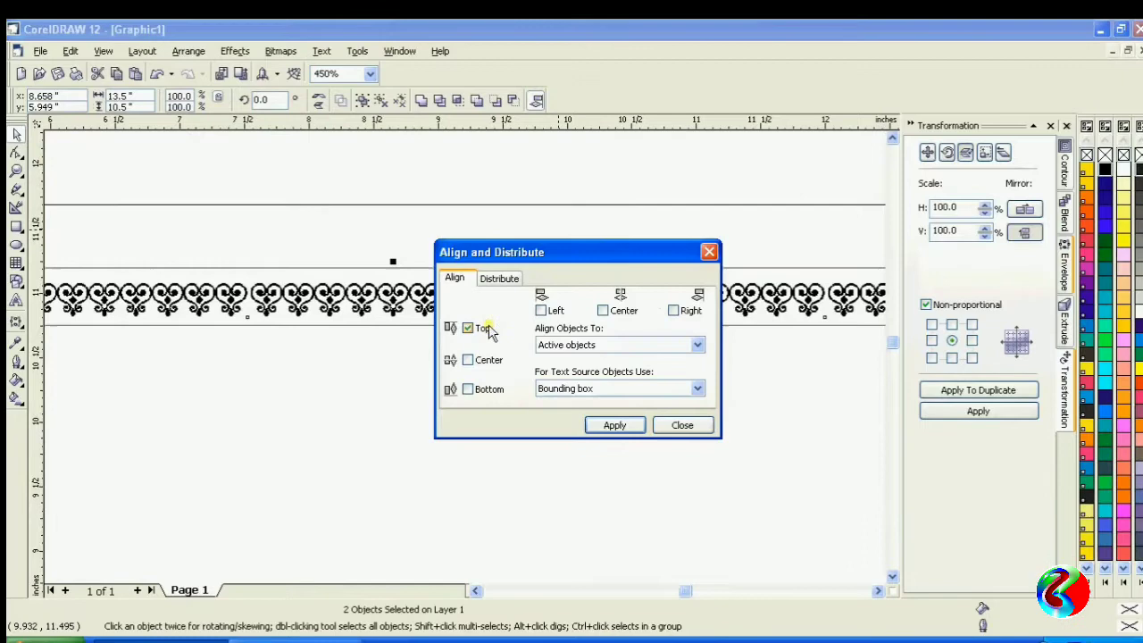
pyautogui.click(615, 425)
pyautogui.click(683, 425)
pyautogui.click(556, 188)
pyautogui.scroll(-5, 536, 160)
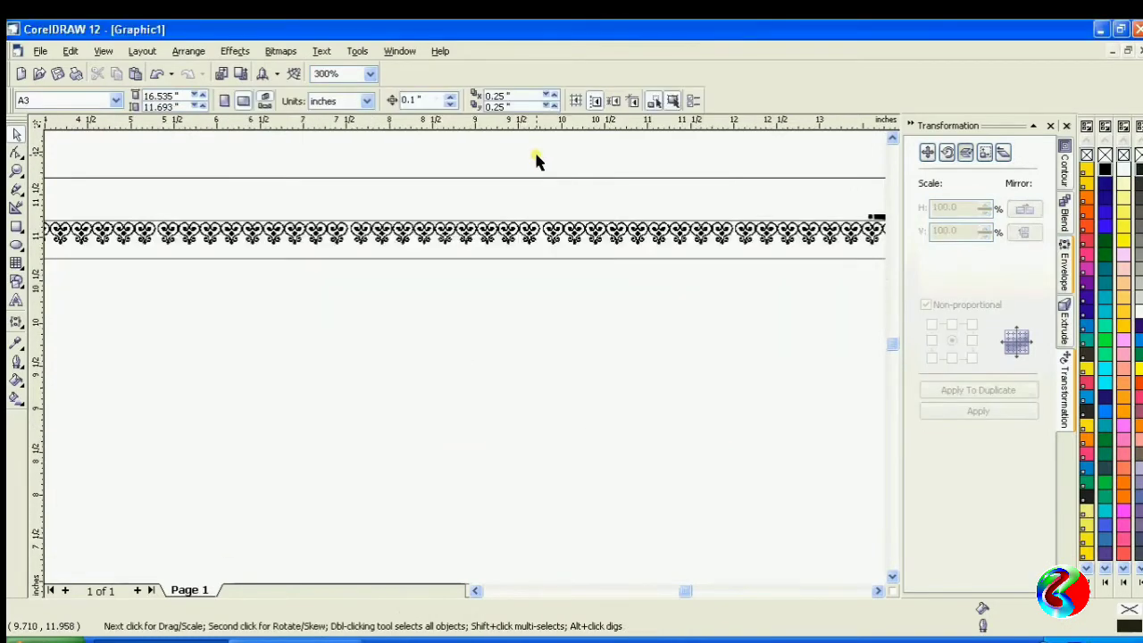
# Create a copy of the bottom border strip group rotated 90 degrees and place it vertically between the frame's right-hand lines.
pyautogui.click(491, 469)
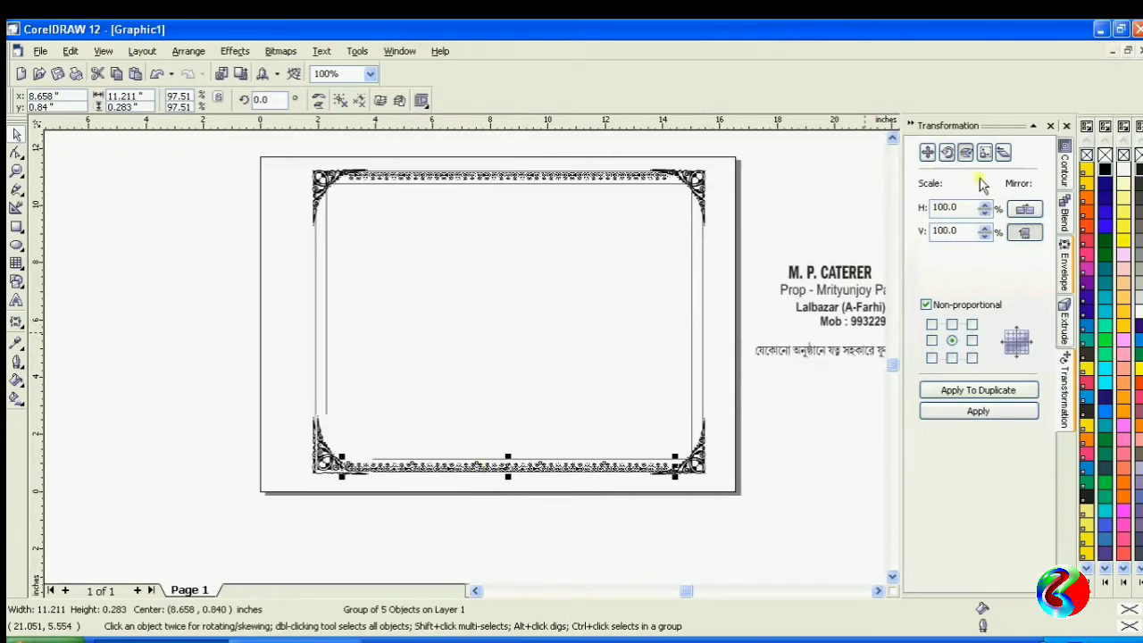
pyautogui.click(947, 153)
pyautogui.click(960, 393)
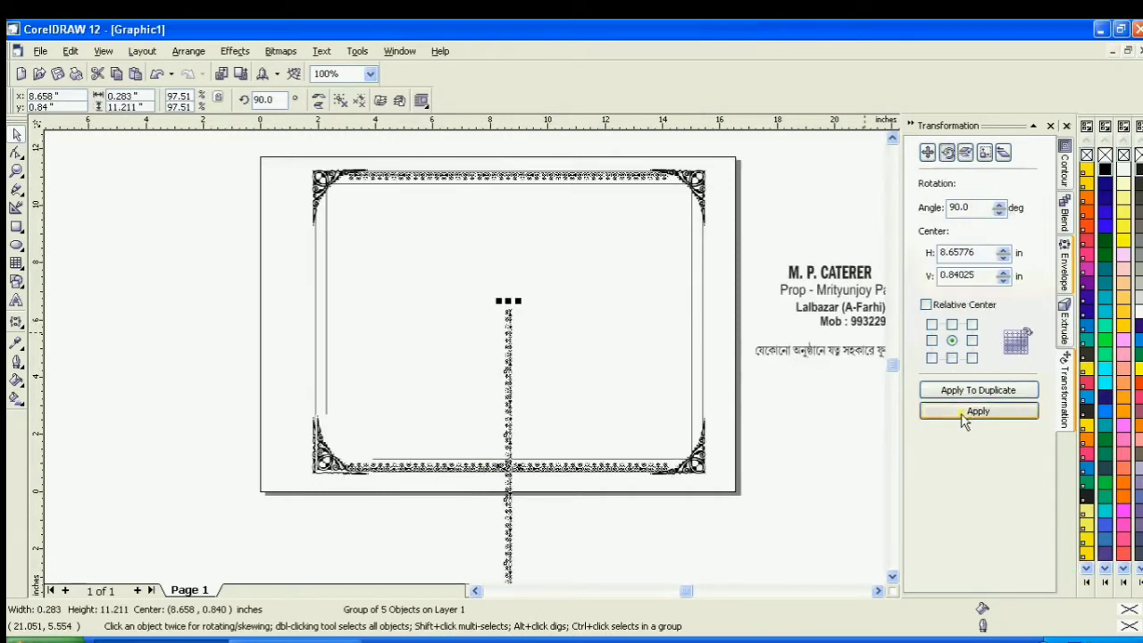
pyautogui.moveTo(508, 384); pyautogui.dragTo(697, 274)
pyautogui.scroll(7, 736, 255)
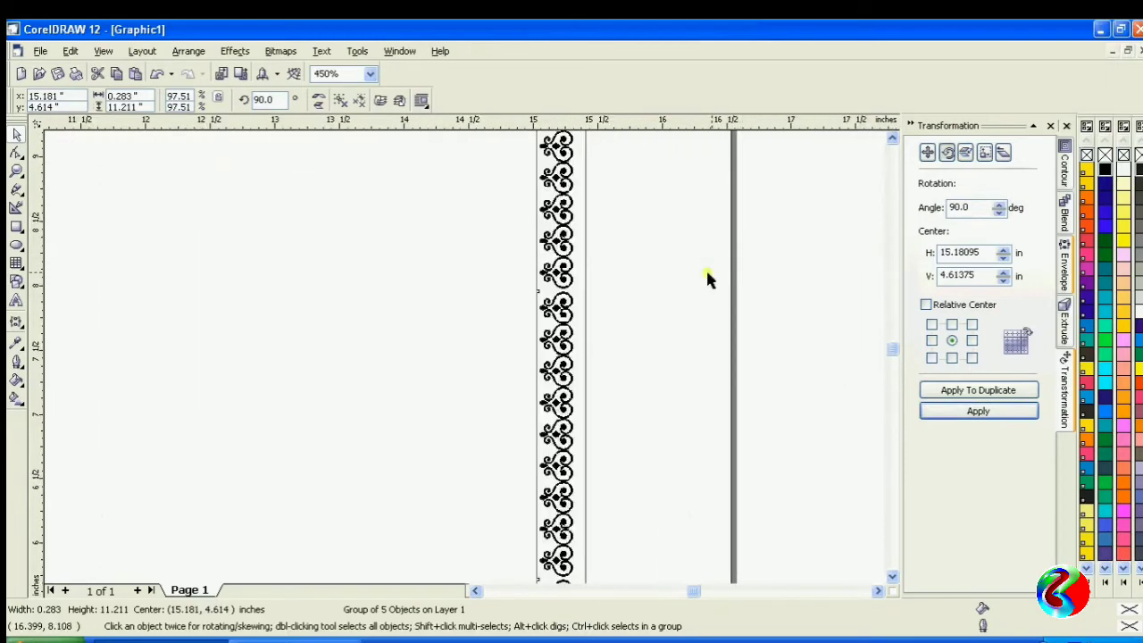
pyautogui.scroll(-7, 685, 259)
pyautogui.scroll(3, 664, 473)
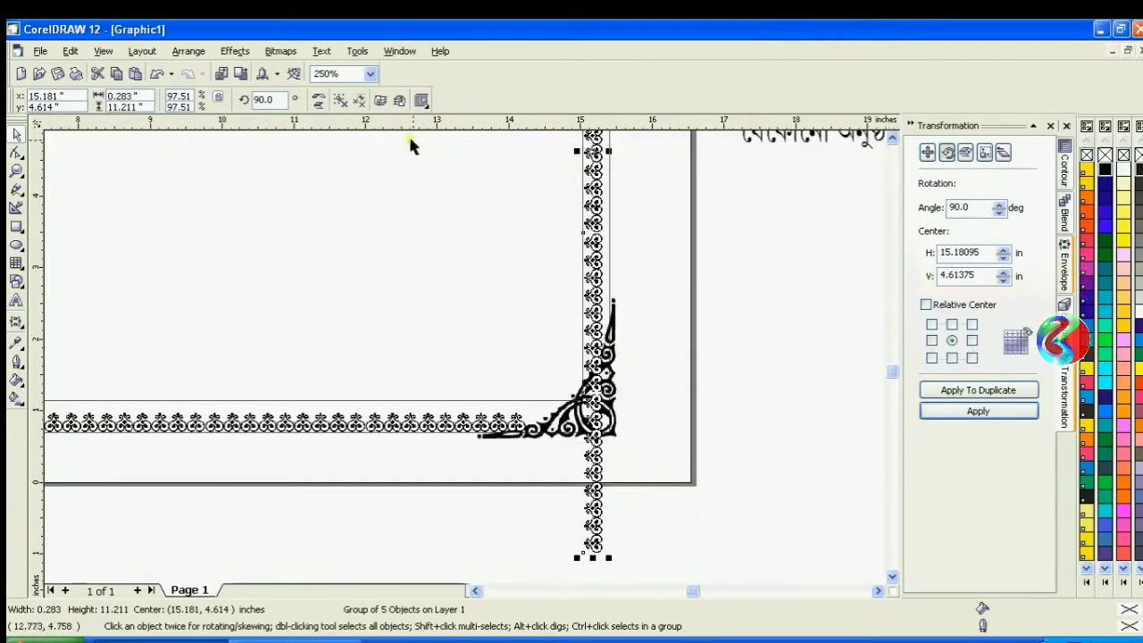
# Ungroup the vertical border strip and delete its lowest segment, which extends below the frame.
pyautogui.click(342, 101)
pyautogui.click(586, 522)
pyautogui.click(600, 498)
pyautogui.press('Delete')
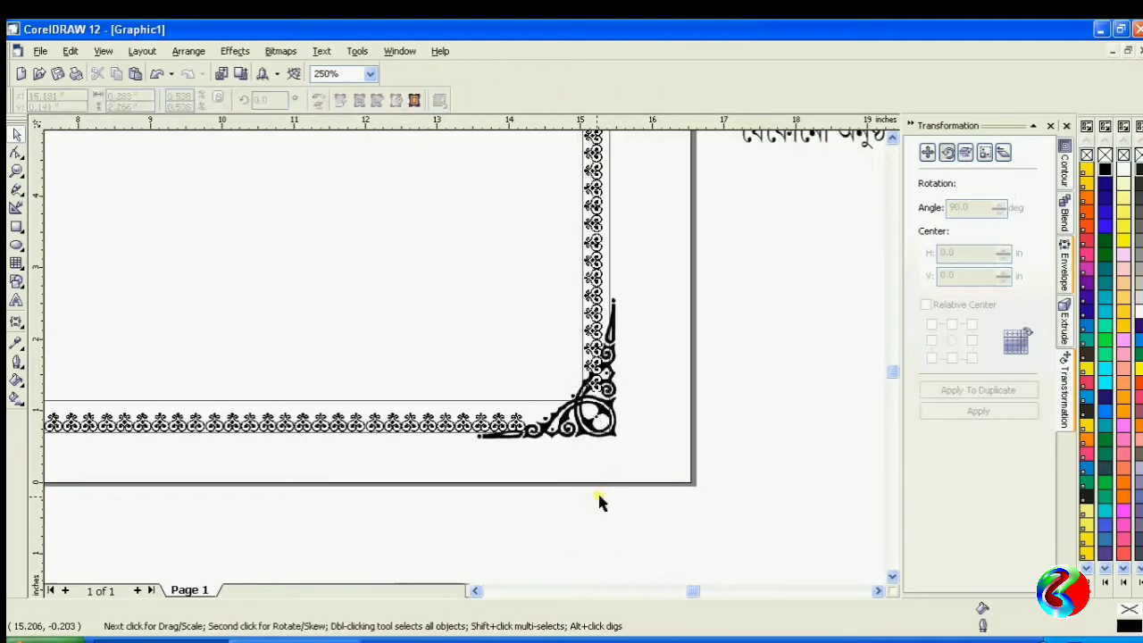
pyautogui.click(594, 390)
pyautogui.scroll(-3, 633, 538)
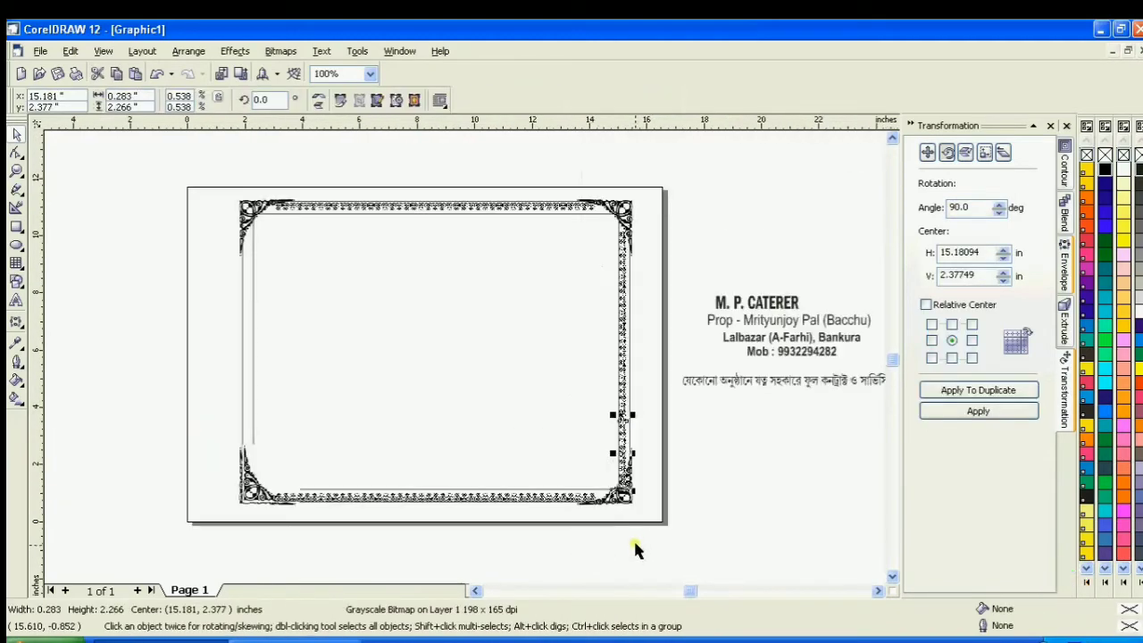
pyautogui.click(634, 539)
# Group the four remaining vertical strip segments and scale the group to about 0.27 by 8.44 inches.
pyautogui.moveTo(648, 215); pyautogui.dragTo(633, 476)
pyautogui.hotkey('ctrl', 'g')
pyautogui.scroll(4, 647, 411)
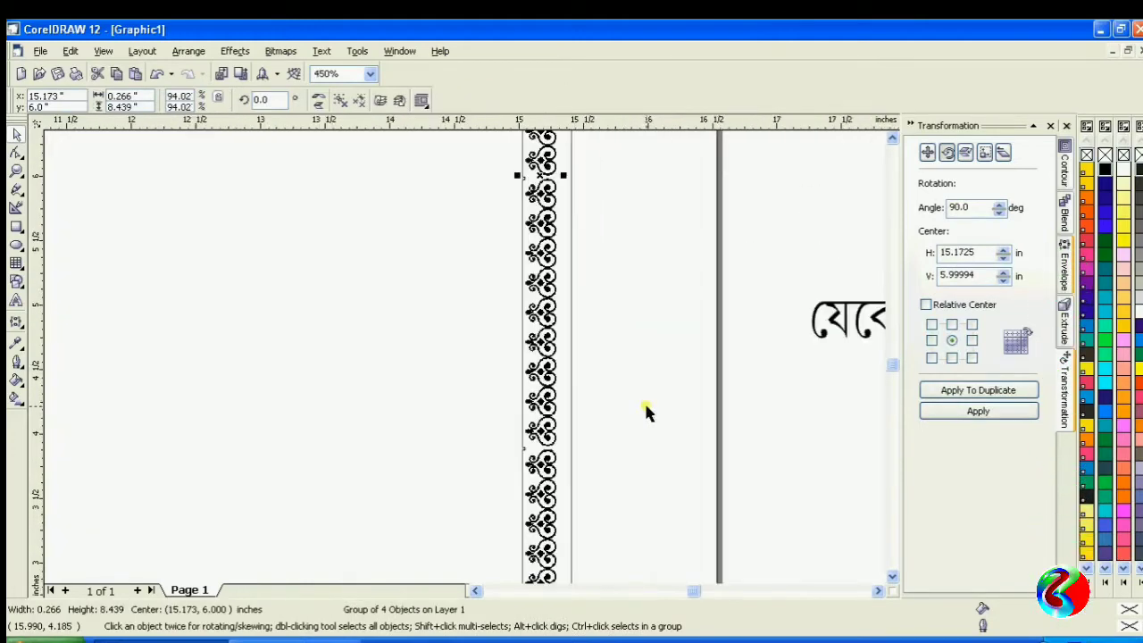
# Align the vertical border strip group to the right edge of the outer frame.
pyautogui.keyDown('shift'); pyautogui.click(571, 379); pyautogui.keyUp('shift')
pyautogui.click(536, 101)
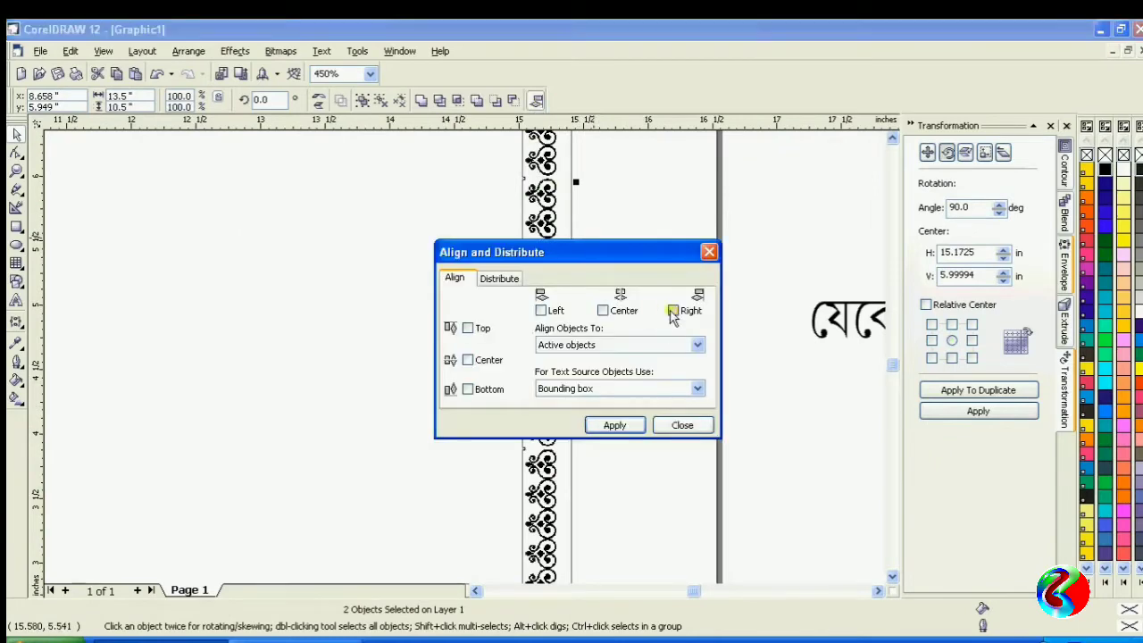
pyautogui.click(672, 310)
pyautogui.click(614, 426)
pyautogui.click(682, 425)
pyautogui.scroll(-1, 680, 411)
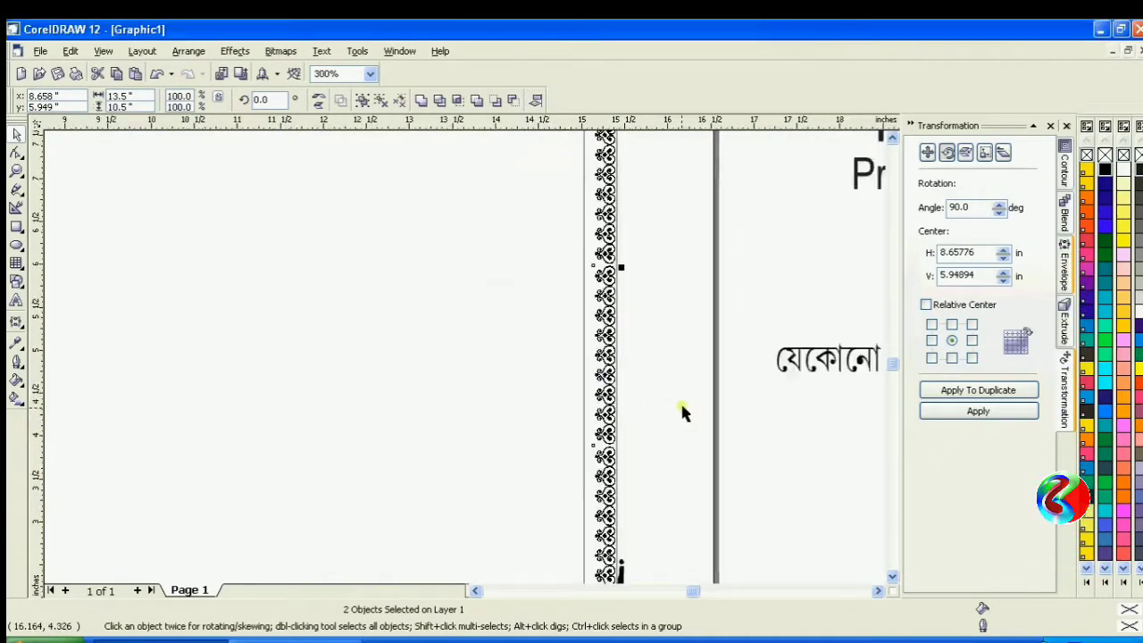
pyautogui.scroll(-3, 683, 402)
pyautogui.click(686, 377)
# Create a horizontally mirrored copy of the right border strip group.
pyautogui.click(666, 286)
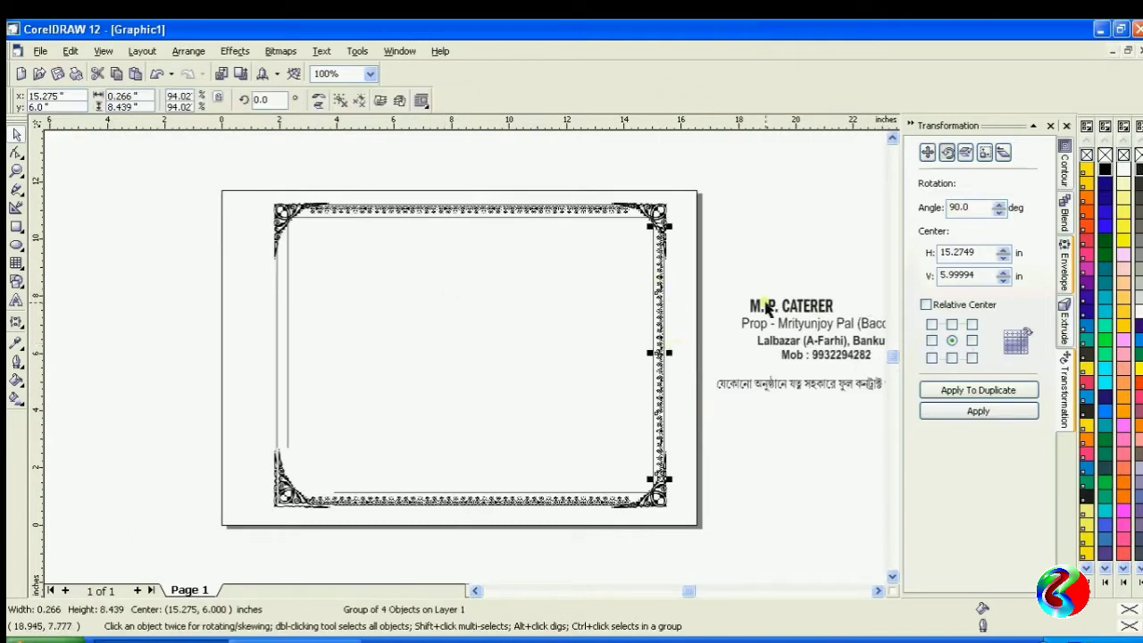
pyautogui.click(965, 152)
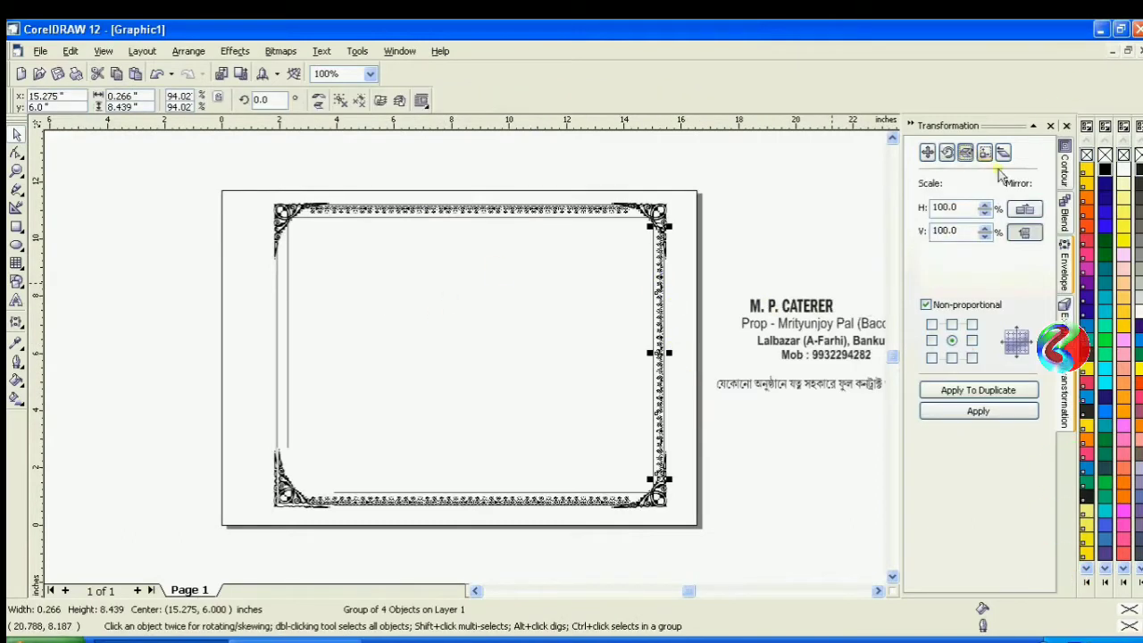
pyautogui.click(1025, 211)
pyautogui.click(964, 413)
# Align the mirrored border strip copy to the left edge of the outer frame.
pyautogui.keyDown('shift'); pyautogui.click(280, 308); pyautogui.keyUp('shift')
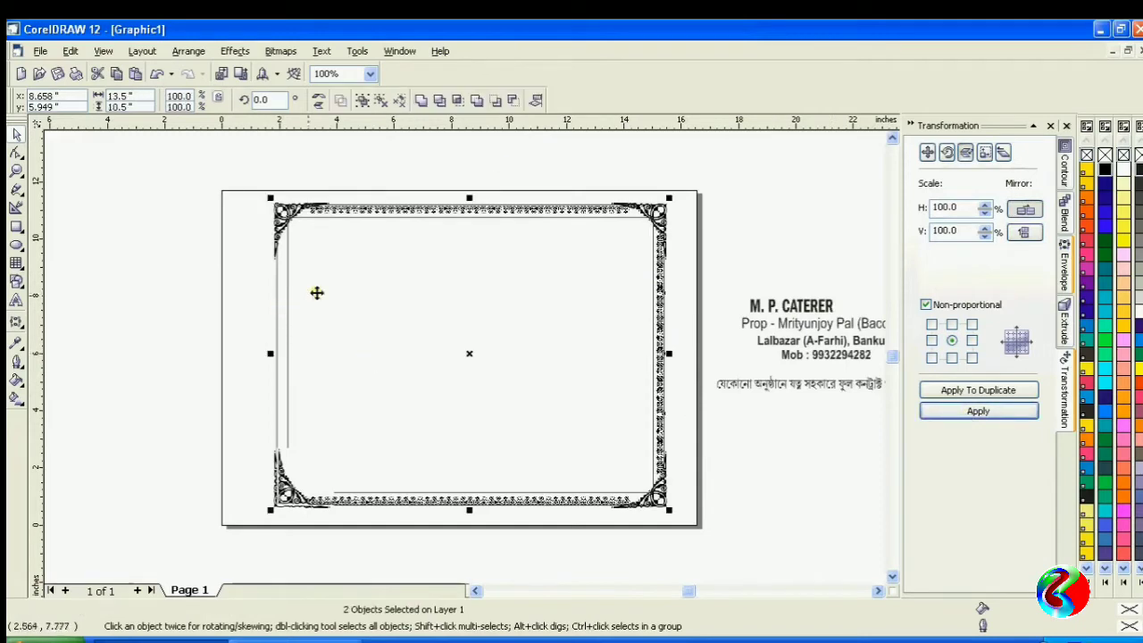
pyautogui.click(536, 100)
pyautogui.click(615, 425)
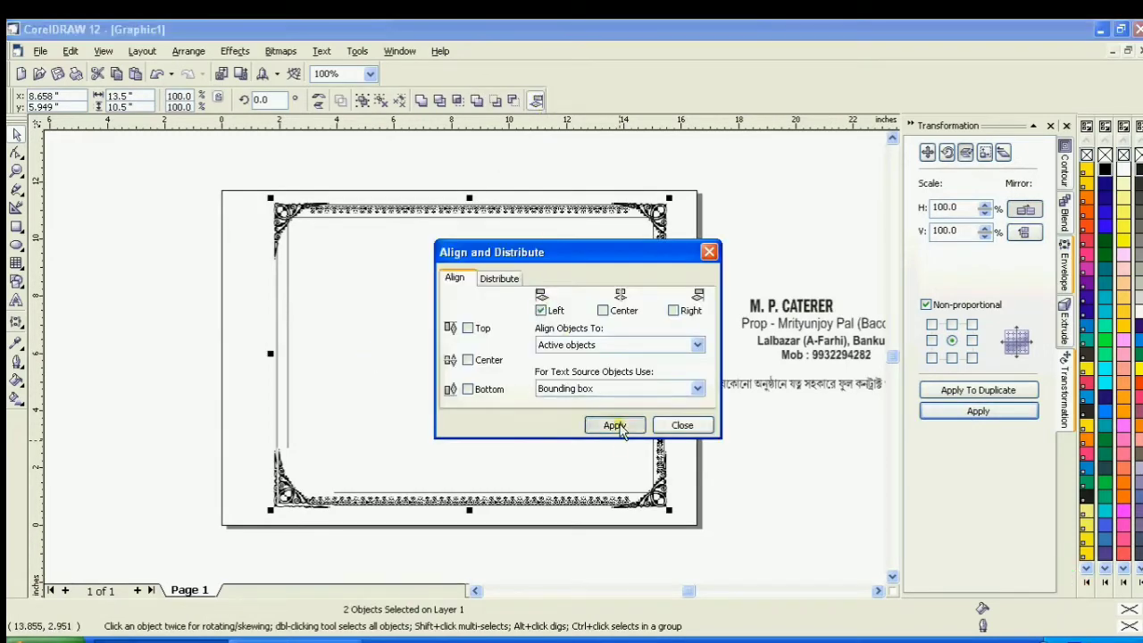
pyautogui.click(682, 425)
pyautogui.click(396, 268)
pyautogui.scroll(3, 319, 213)
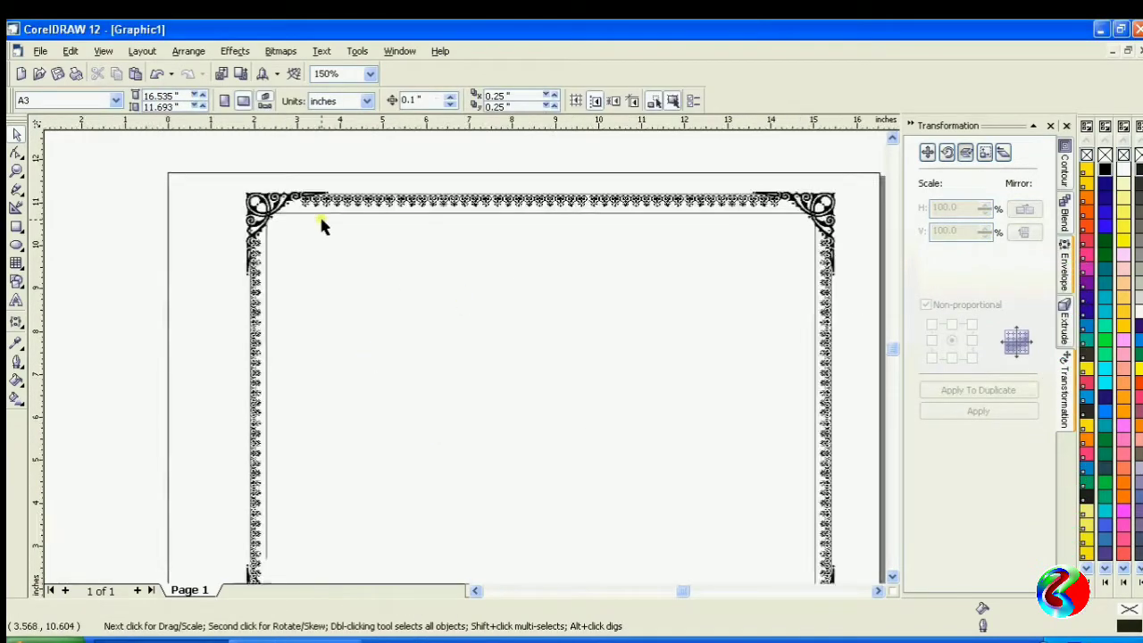
pyautogui.click(220, 199)
pyautogui.scroll(-3, 277, 209)
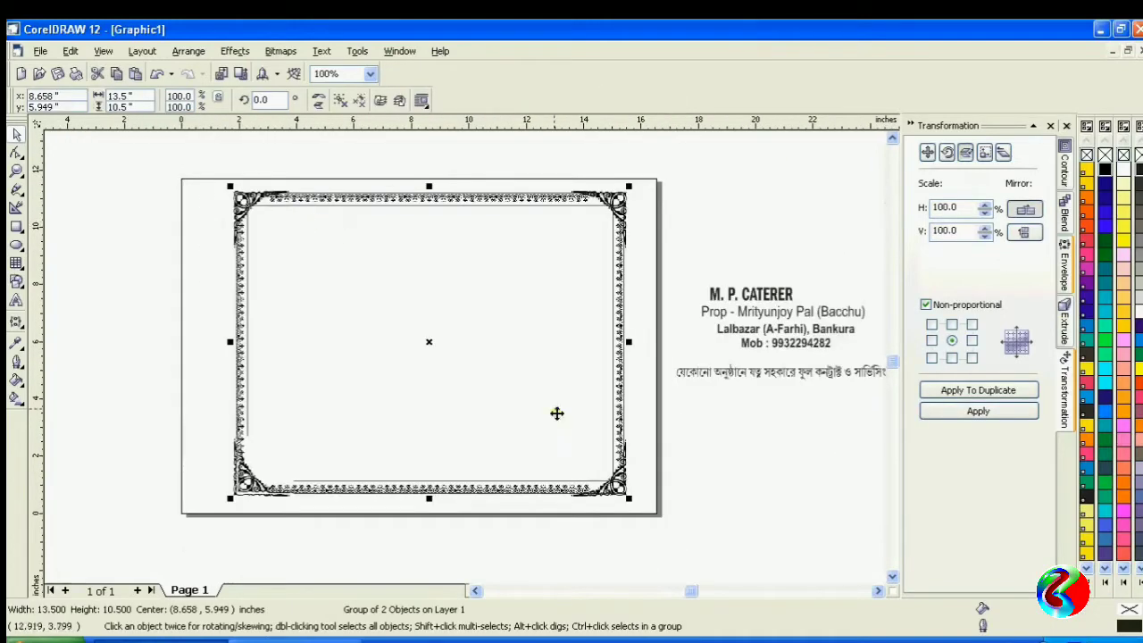
pyautogui.scroll(2, 614, 516)
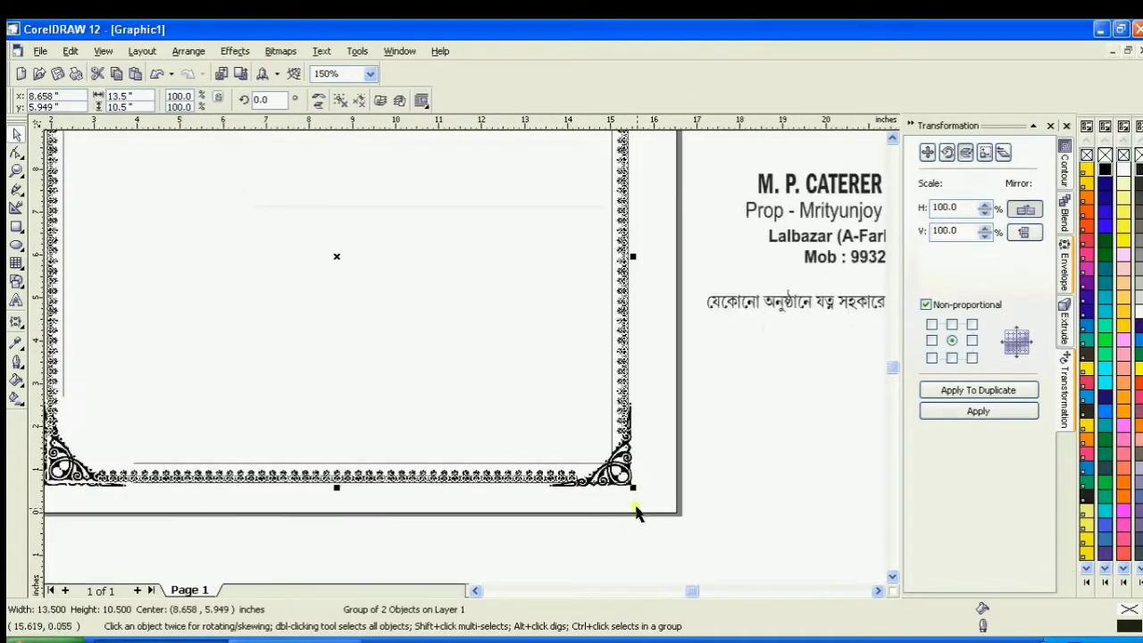
pyautogui.moveTo(631, 490); pyautogui.dragTo(628, 490)
pyautogui.hotkey('ctrl', 'z')
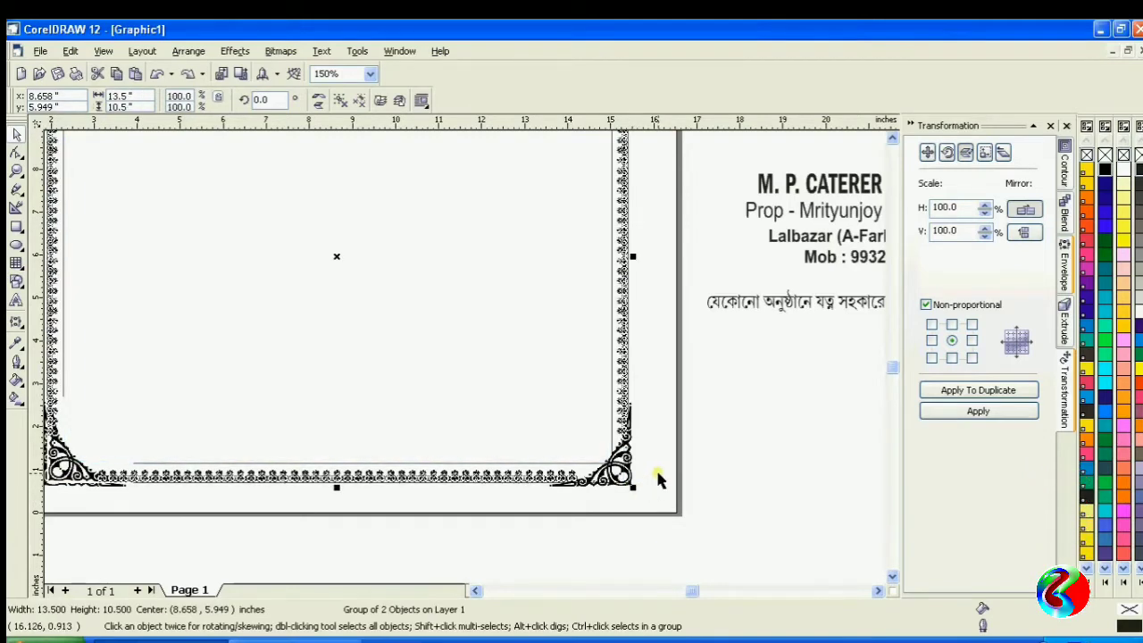
# Scale the corner ornament group about its centre to about 13.53 by 10.53 inches so it fits inside the outer frame.
pyautogui.click(654, 454)
pyautogui.click(621, 470)
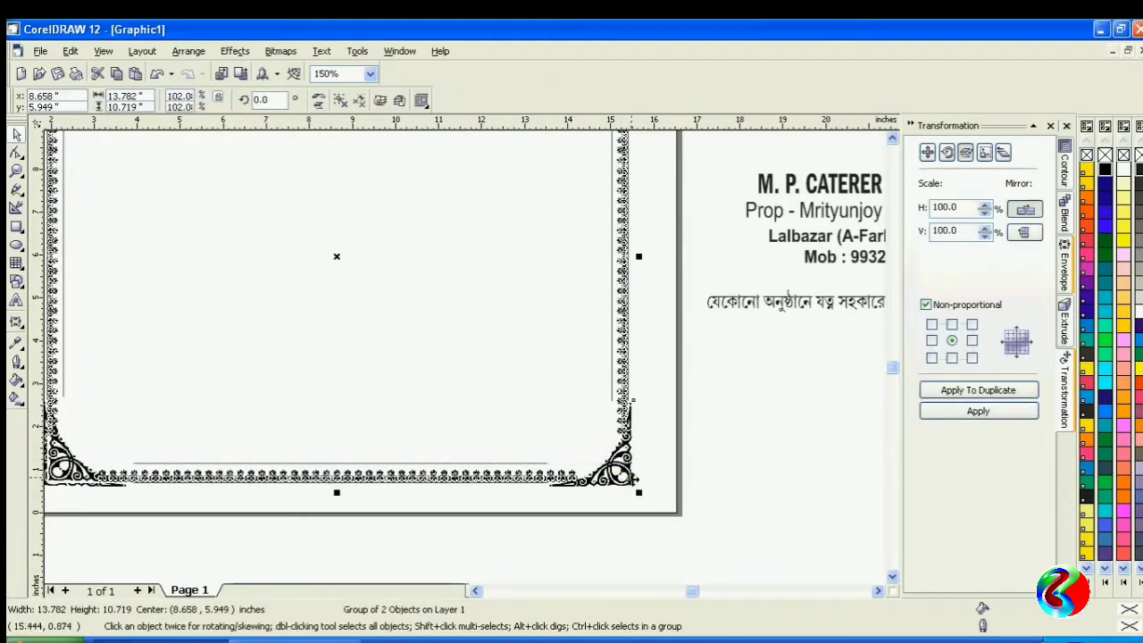
pyautogui.moveTo(640, 494); pyautogui.dragTo(635, 494)
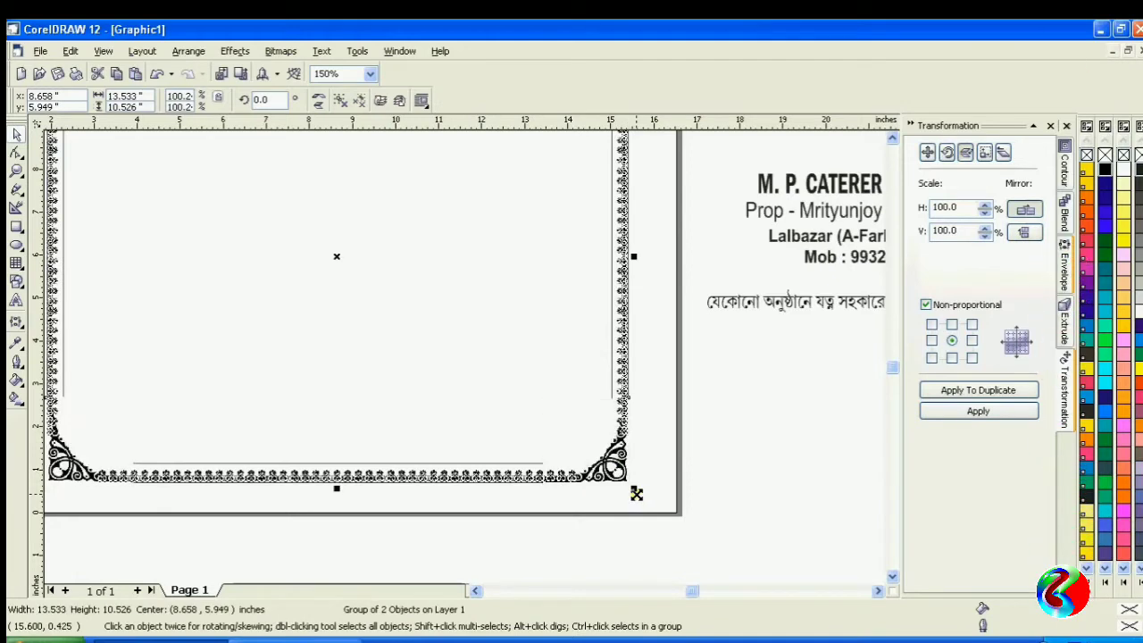
pyautogui.click(655, 443)
pyautogui.scroll(-1, 654, 439)
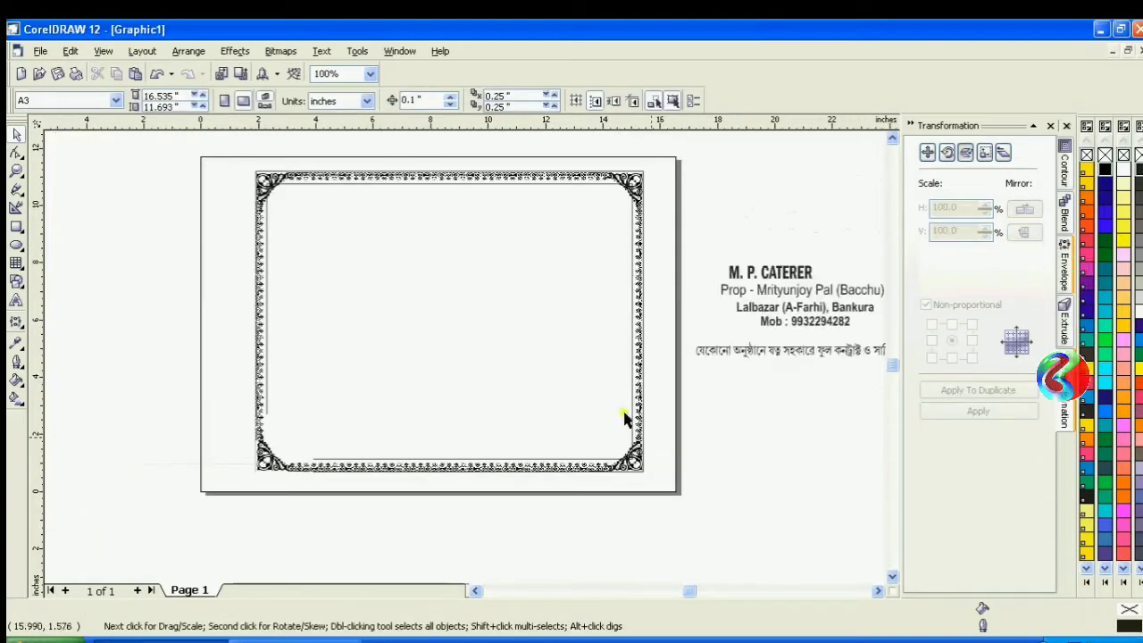
# Ungroup the double-line frame and round all corners of its inner rectangle to 17.
pyautogui.click(406, 237)
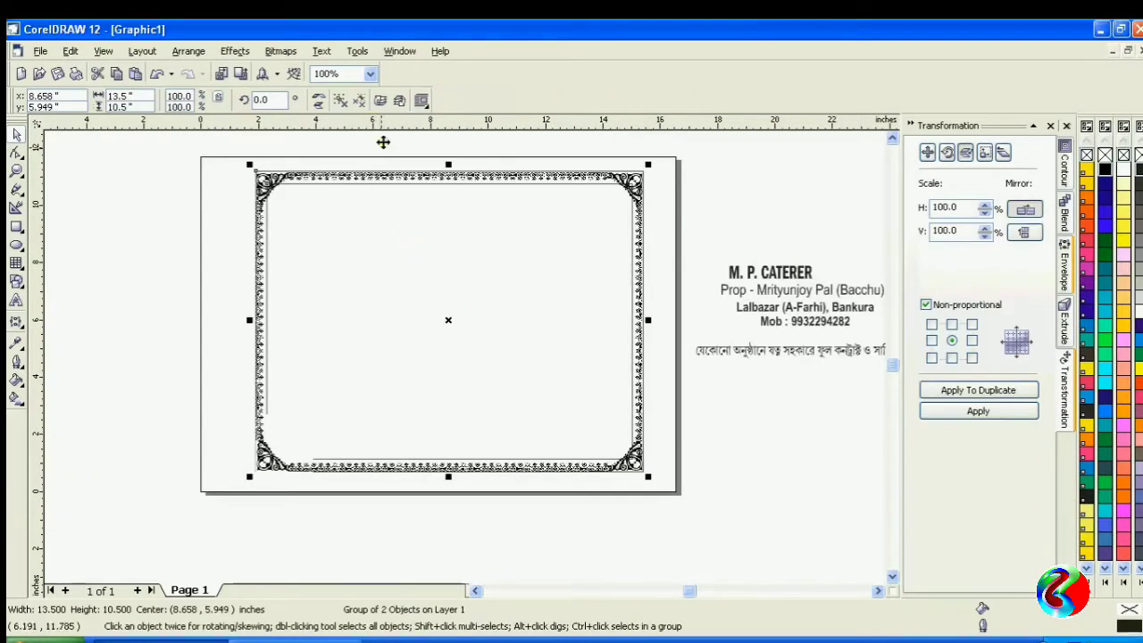
pyautogui.click(343, 101)
pyautogui.click(325, 219)
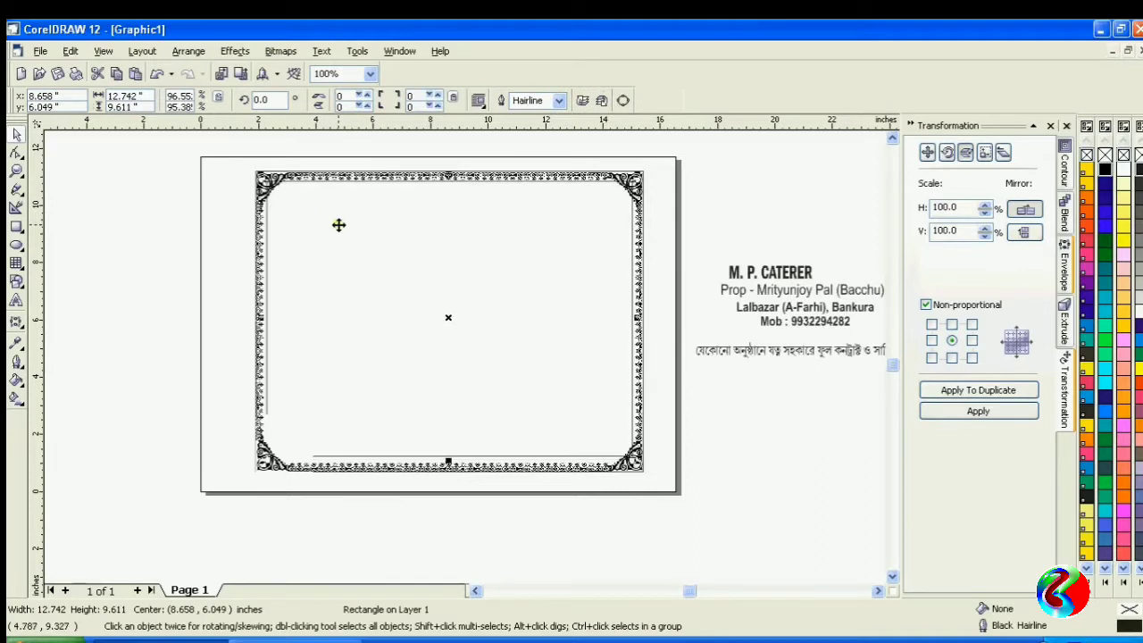
pyautogui.click(16, 169)
pyautogui.moveTo(247, 169); pyautogui.dragTo(361, 266)
pyautogui.click(16, 152)
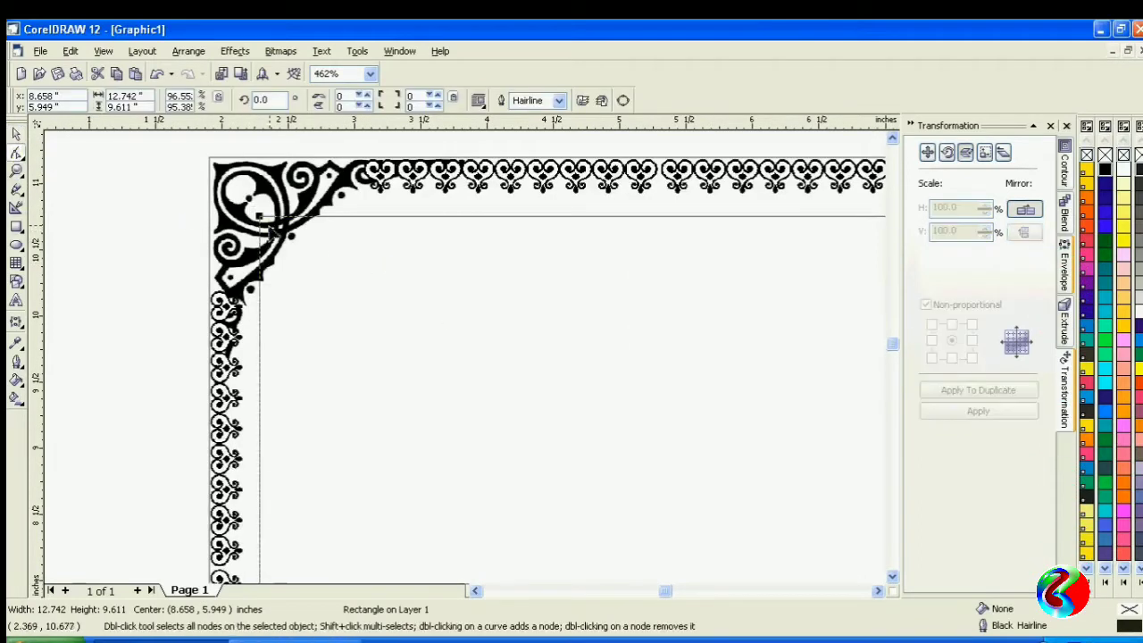
pyautogui.moveTo(260, 215); pyautogui.dragTo(279, 228)
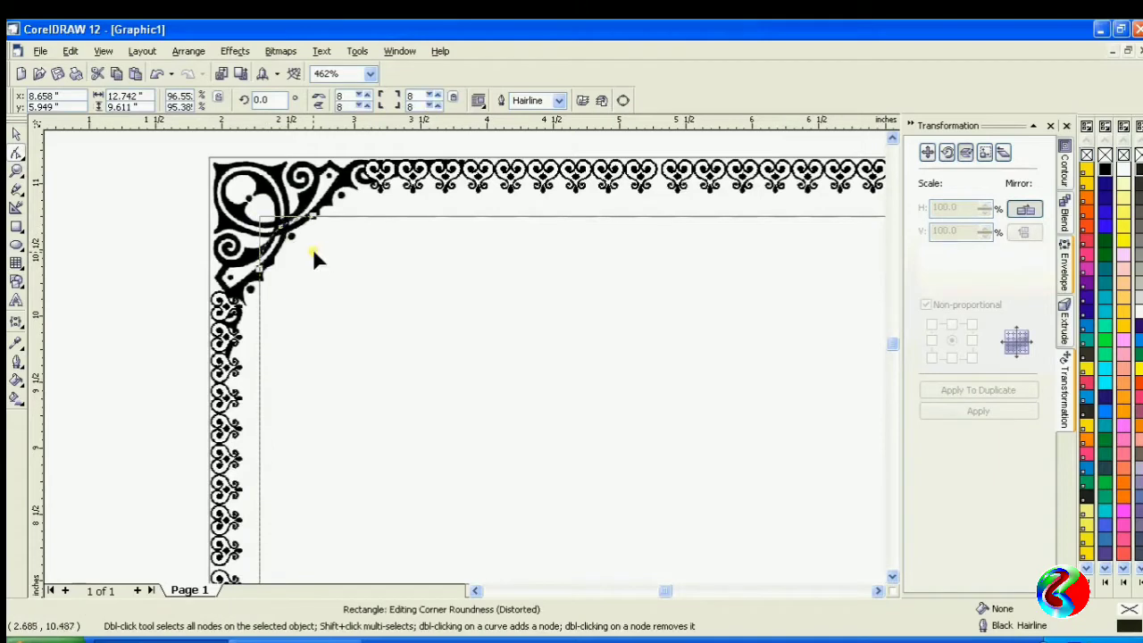
pyautogui.moveTo(355, 278); pyautogui.dragTo(370, 288)
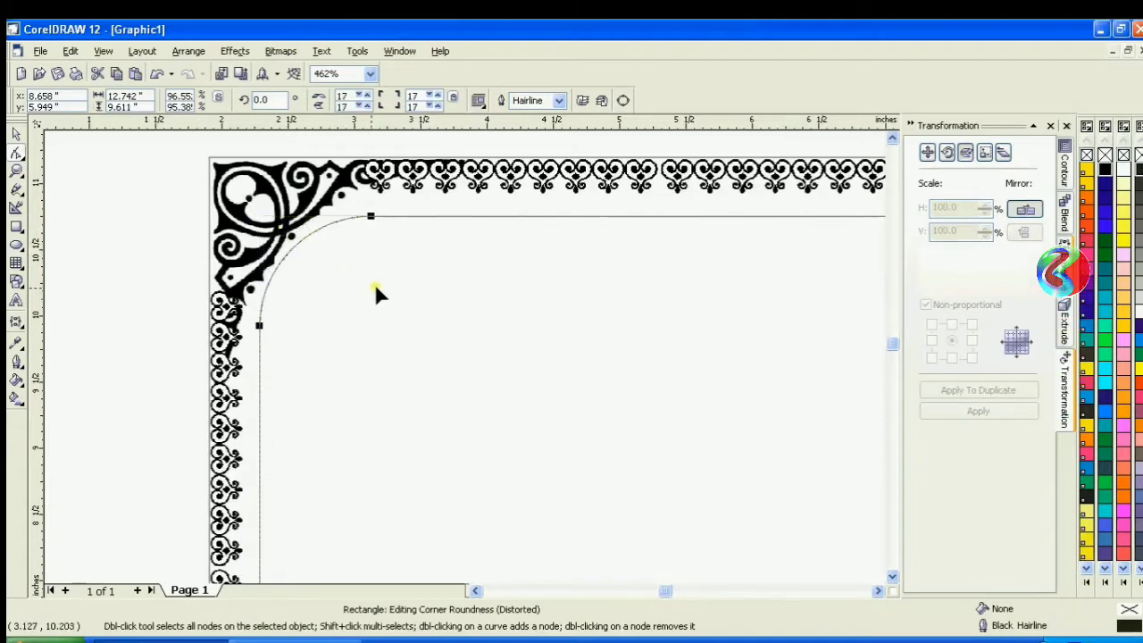
pyautogui.click(16, 134)
pyautogui.click(83, 201)
# Set the outline width of the outer frame rectangle to 3 points.
pyautogui.click(211, 159)
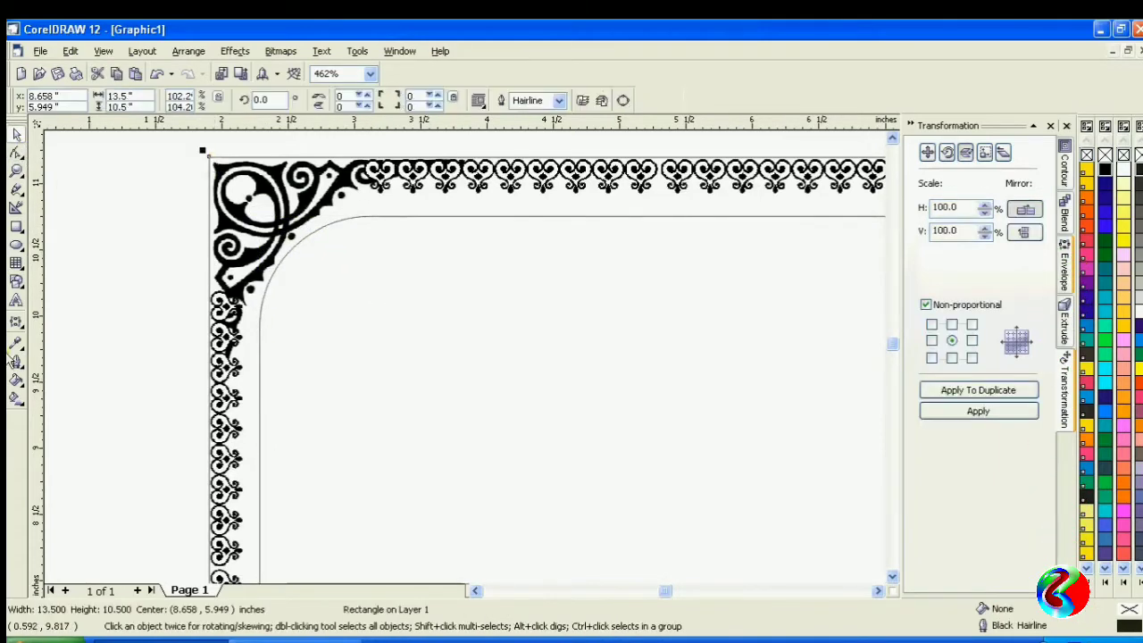
pyautogui.click(17, 359)
pyautogui.click(45, 370)
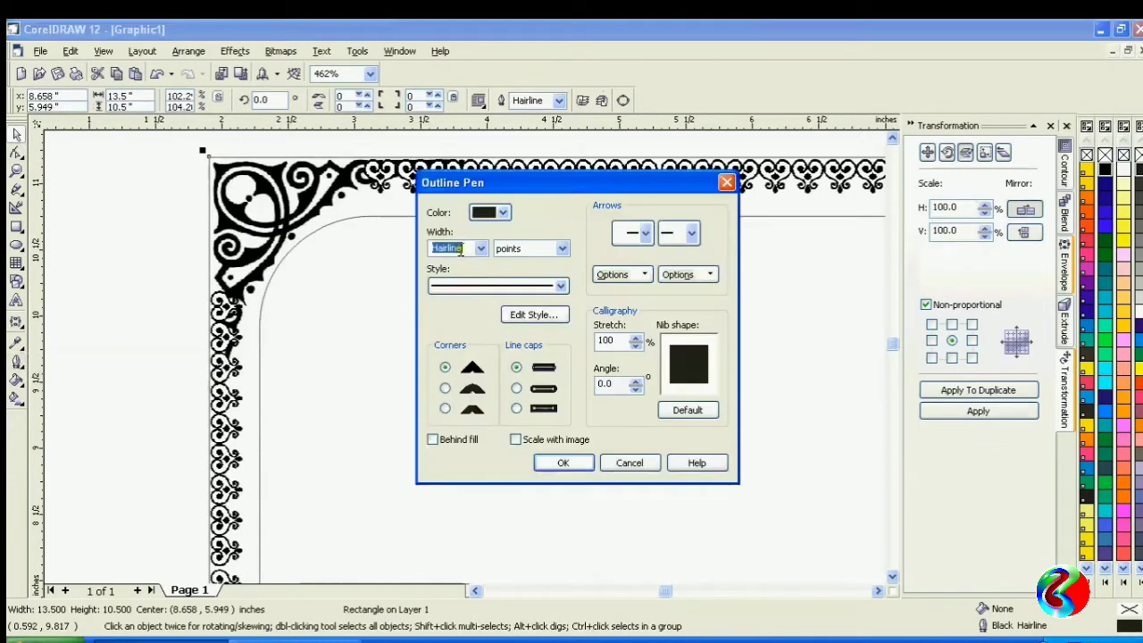
pyautogui.write('3')
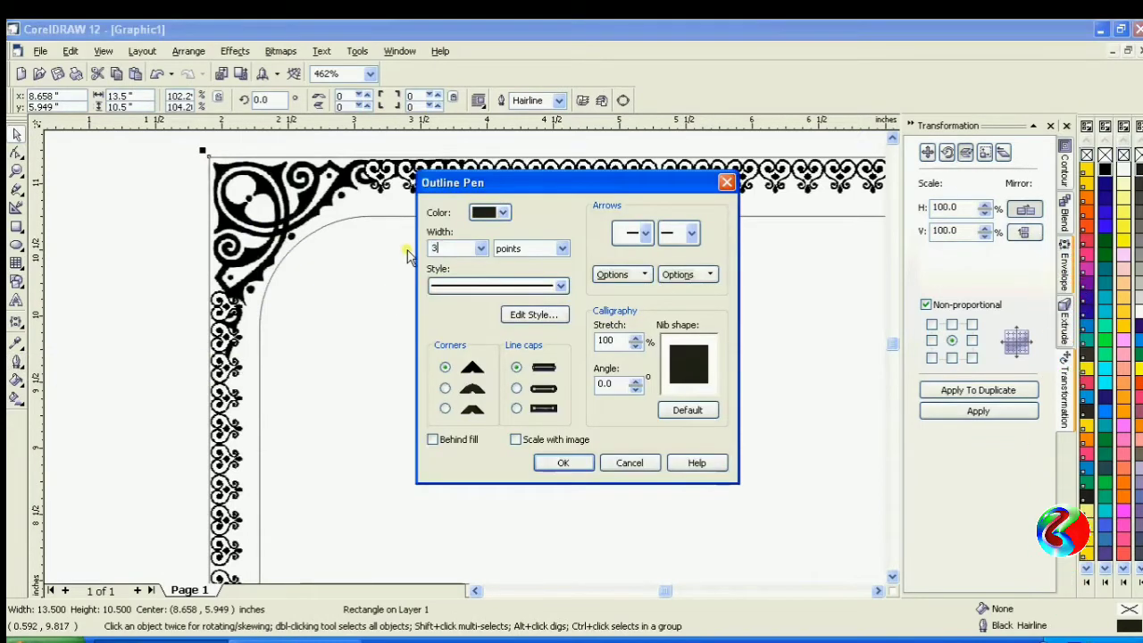
pyautogui.press('Return')
pyautogui.click(156, 287)
# Set the outline width of the rounded inner rectangle to 2 points.
pyautogui.click(316, 263)
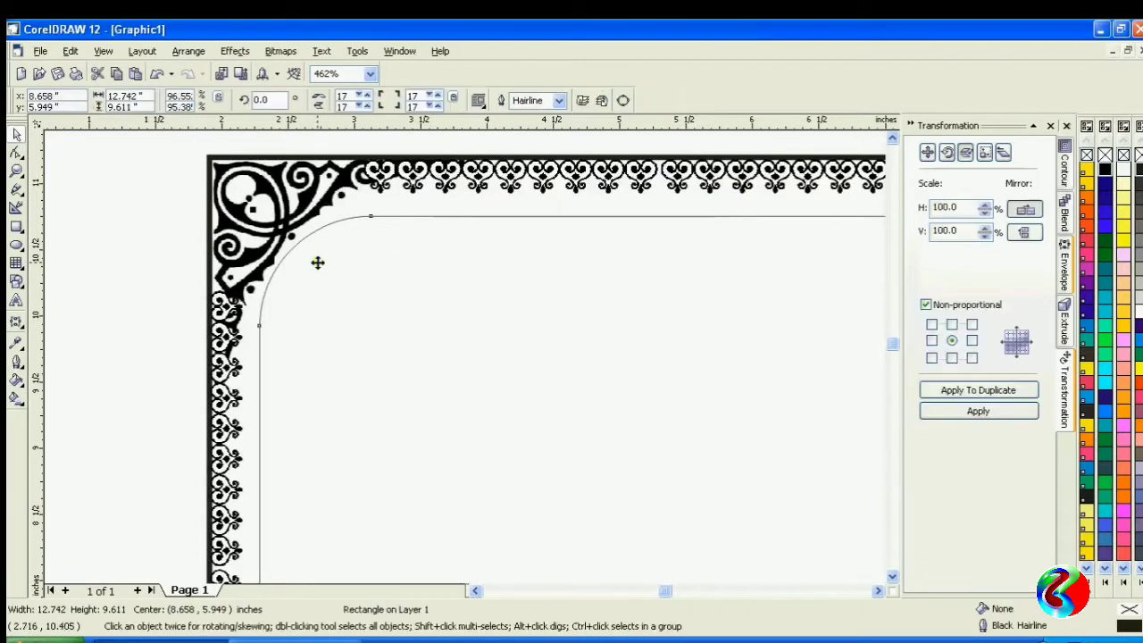
pyautogui.scroll(-3, 155, 180)
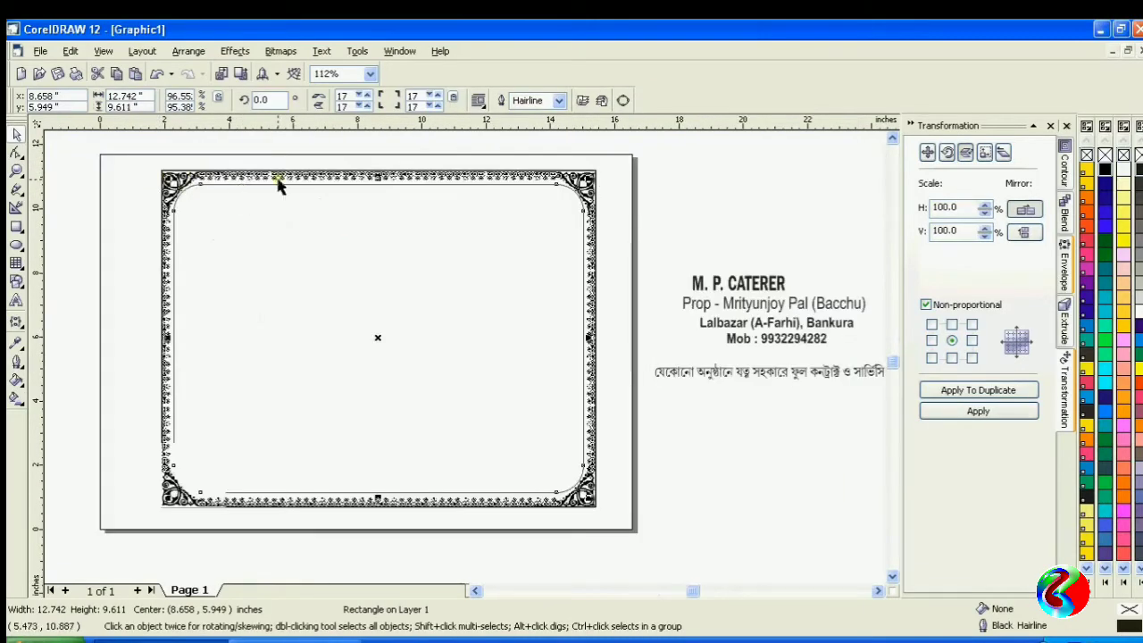
pyautogui.scroll(1, 277, 183)
pyautogui.click(16, 363)
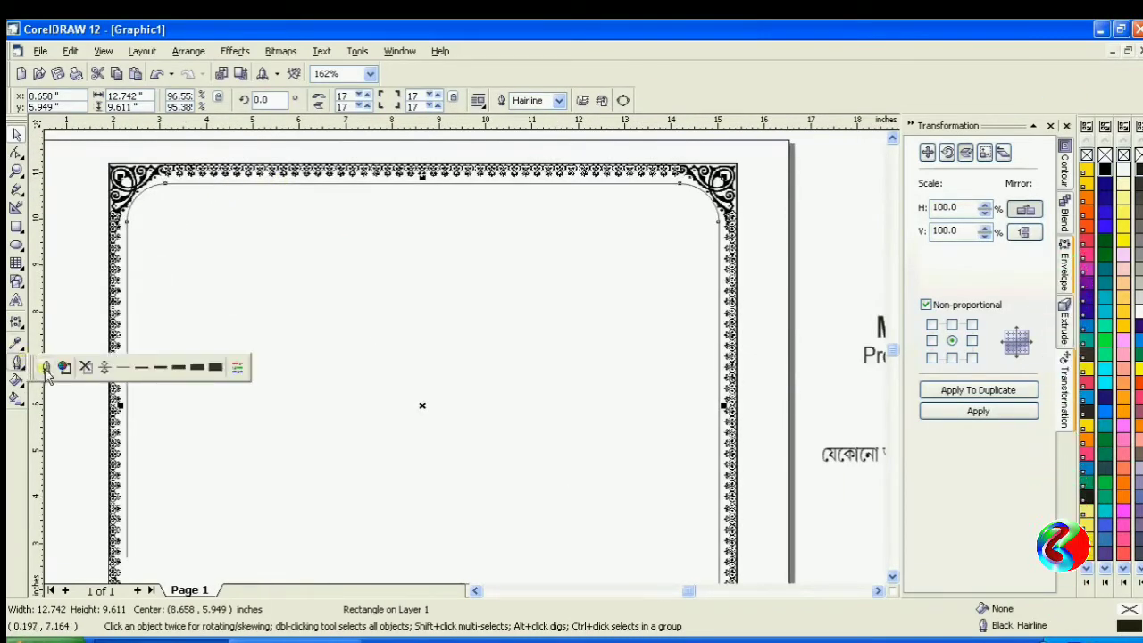
pyautogui.click(45, 368)
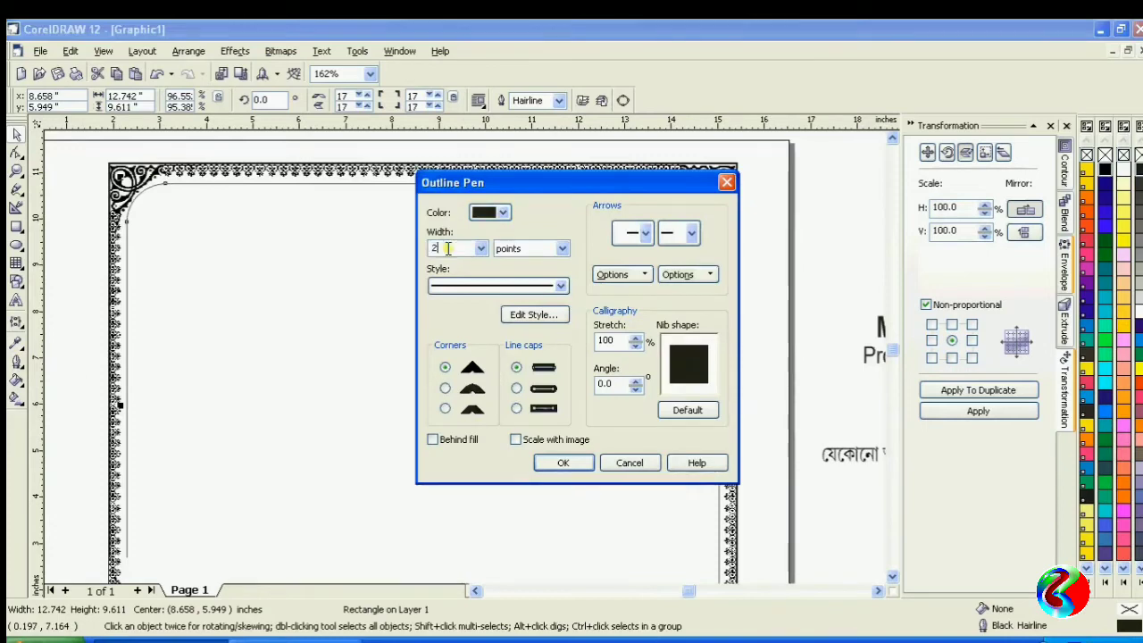
pyautogui.press('Return')
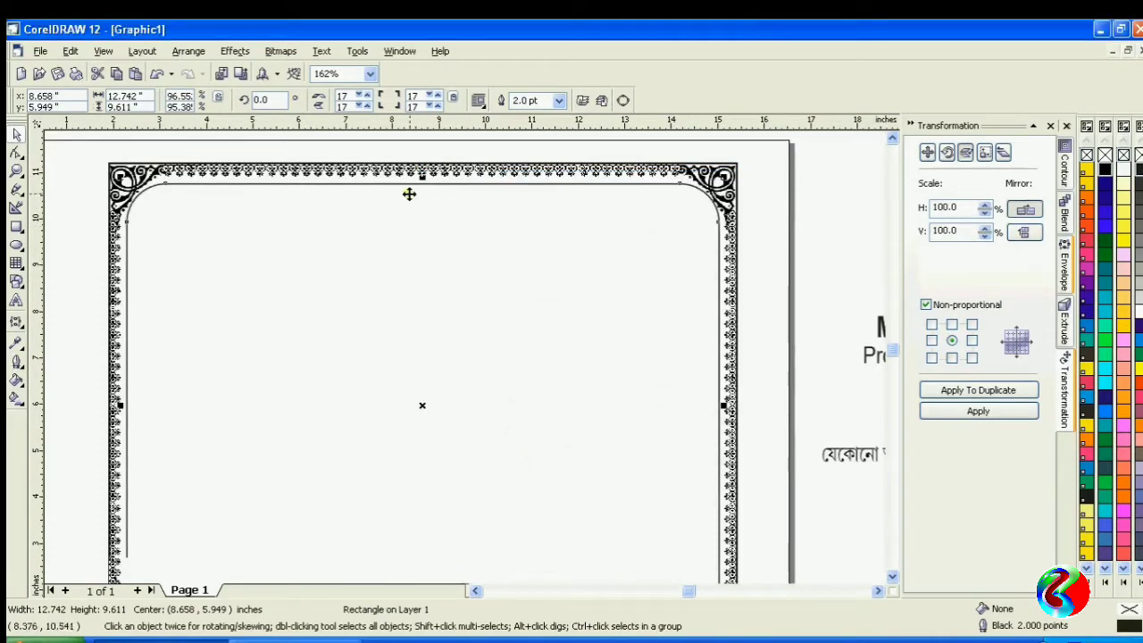
# Stretch the rounded inner rectangle at its upper and lower edges to about 9.78 inches high, closer to the border strips.
pyautogui.moveTo(424, 176); pyautogui.dragTo(423, 173)
pyautogui.scroll(-2, 462, 152)
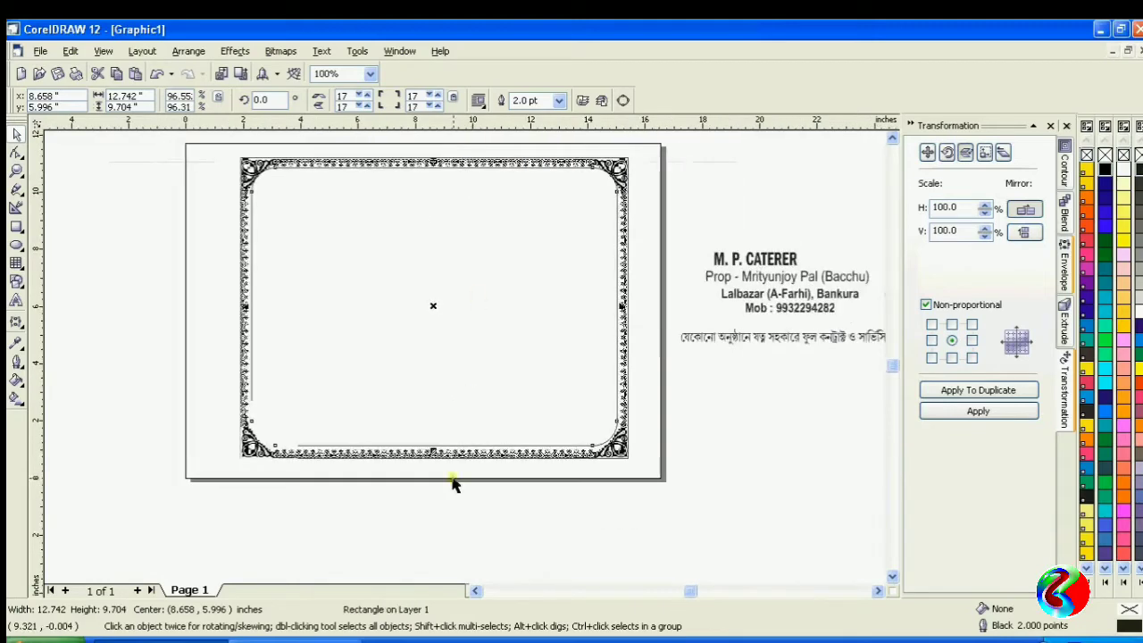
pyautogui.scroll(2, 453, 483)
pyautogui.moveTo(403, 410); pyautogui.dragTo(403, 416)
pyautogui.click(485, 491)
pyautogui.scroll(-1, 565, 487)
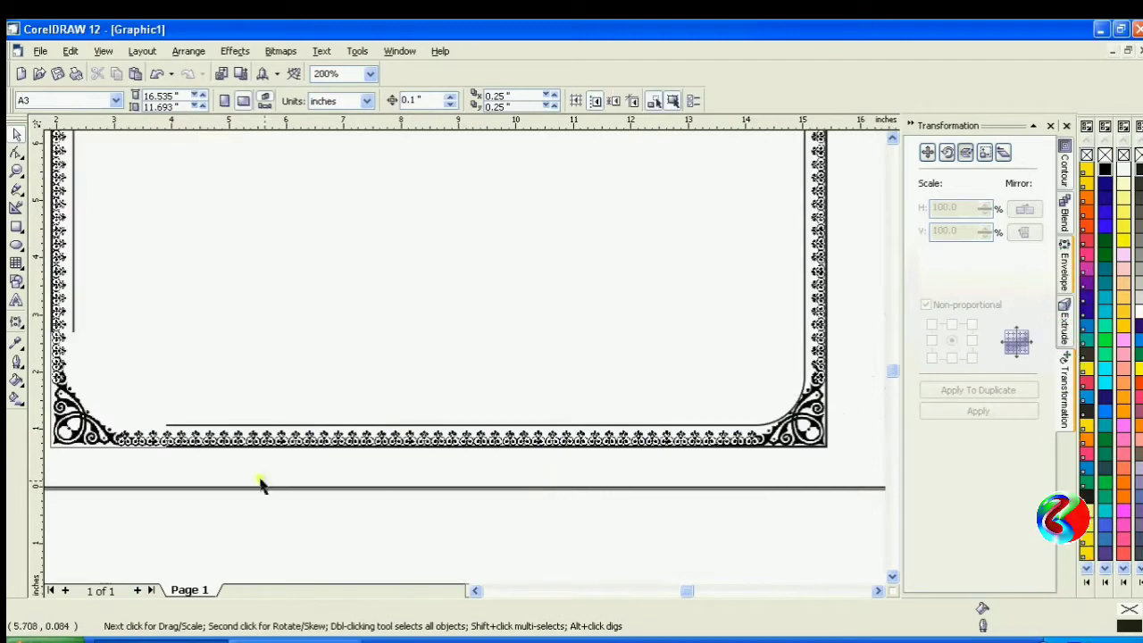
pyautogui.click(123, 398)
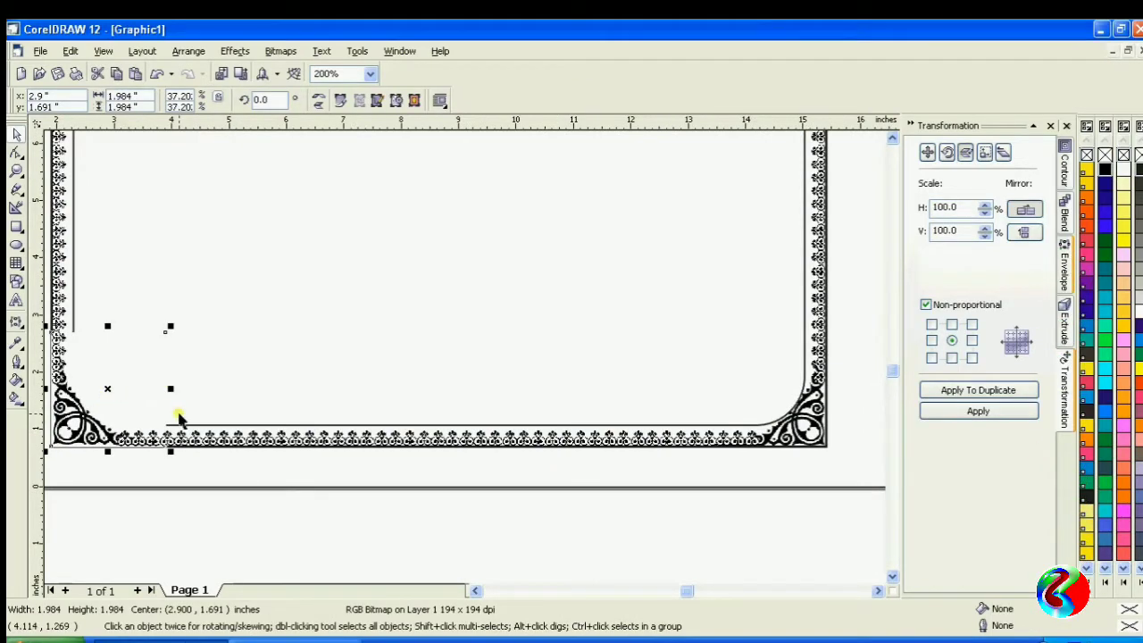
pyautogui.click(191, 485)
pyautogui.scroll(-3, 223, 492)
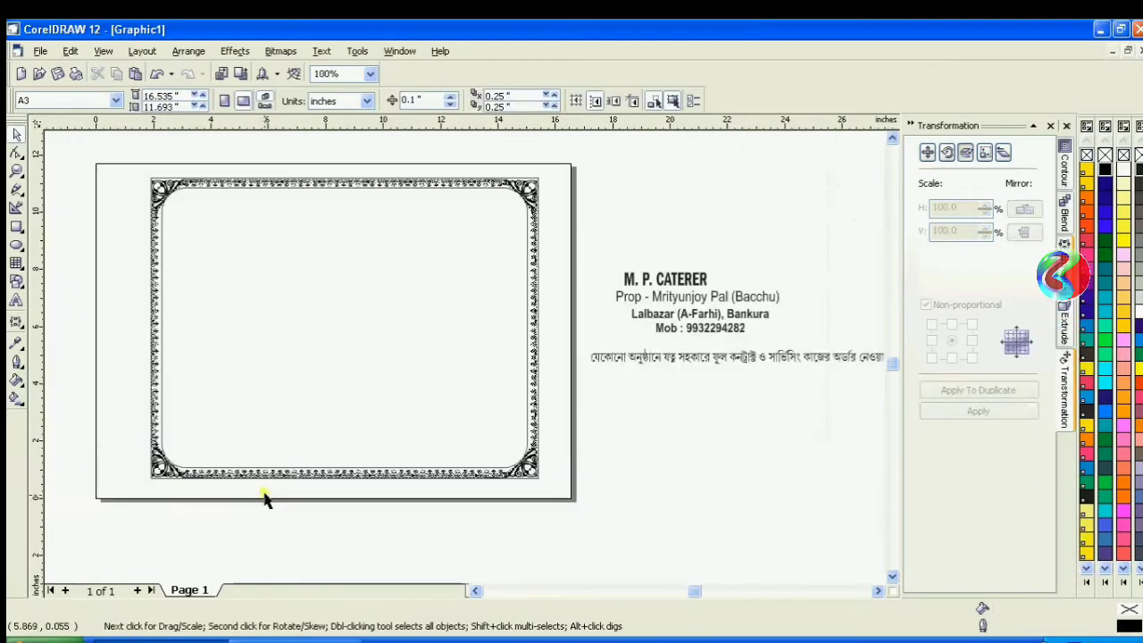
# Widen the rounded inner rectangle so its vertical sides sit closer to the side border strips.
pyautogui.click(330, 284)
pyautogui.scroll(1, 174, 326)
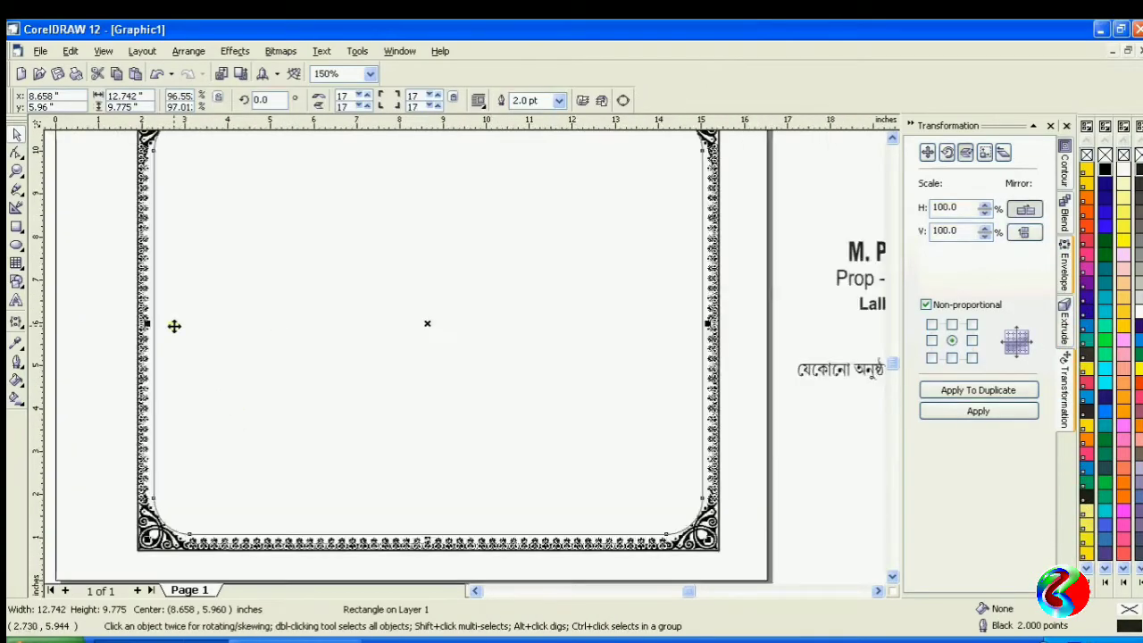
pyautogui.scroll(1, 174, 326)
pyautogui.moveTo(136, 321); pyautogui.dragTo(125, 327)
pyautogui.click(69, 292)
# Select the whole decorative frame with its ornaments, border strips and rectangles, and group it.
pyautogui.scroll(-2, 149, 317)
pyautogui.moveTo(112, 150); pyautogui.dragTo(506, 478)
pyautogui.hotkey('ctrl', 'g')
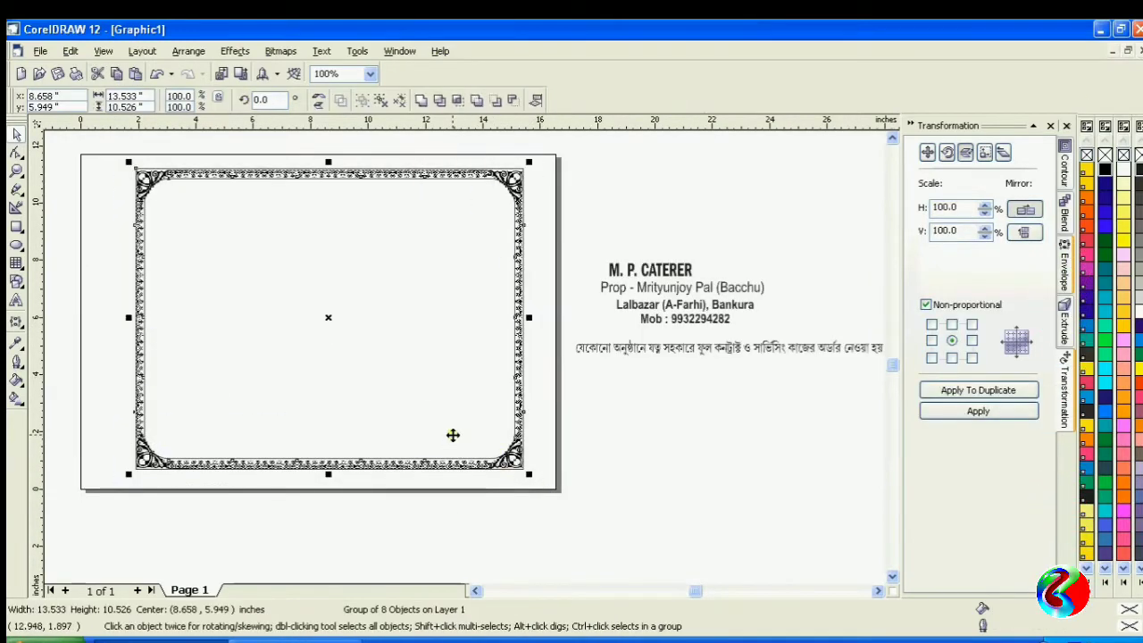
pyautogui.click(574, 418)
# Move the M. P. CATERER text into the upper part of the frame and set its font to Vinera Ex.
pyautogui.click(17, 172)
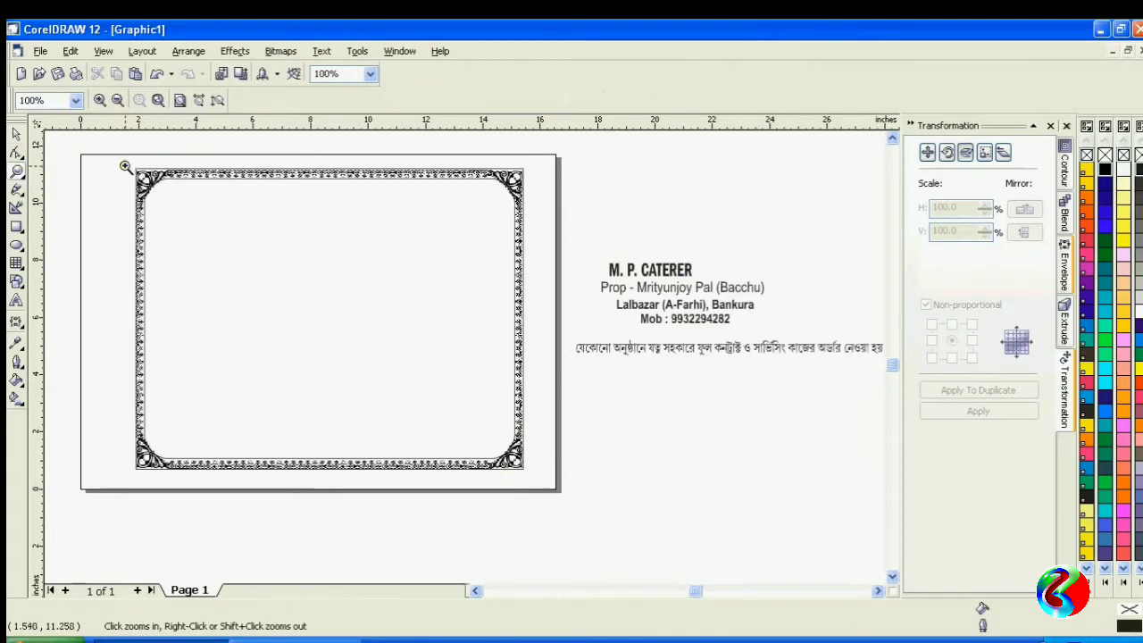
pyautogui.moveTo(123, 167); pyautogui.dragTo(533, 485)
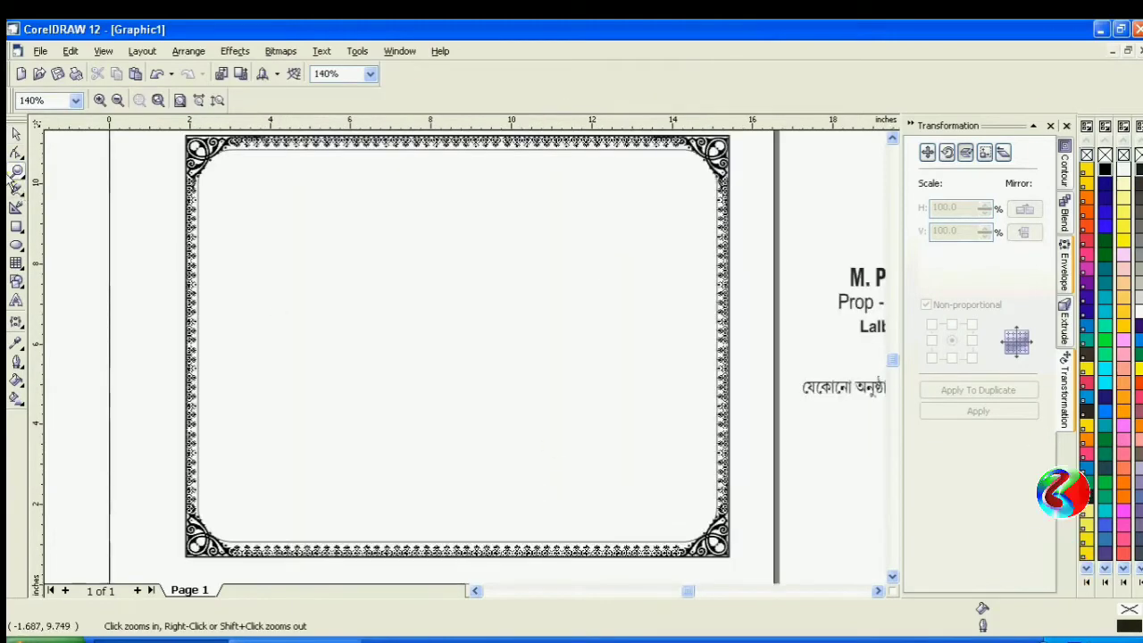
pyautogui.click(16, 134)
pyautogui.press('F3')
pyautogui.click(731, 293)
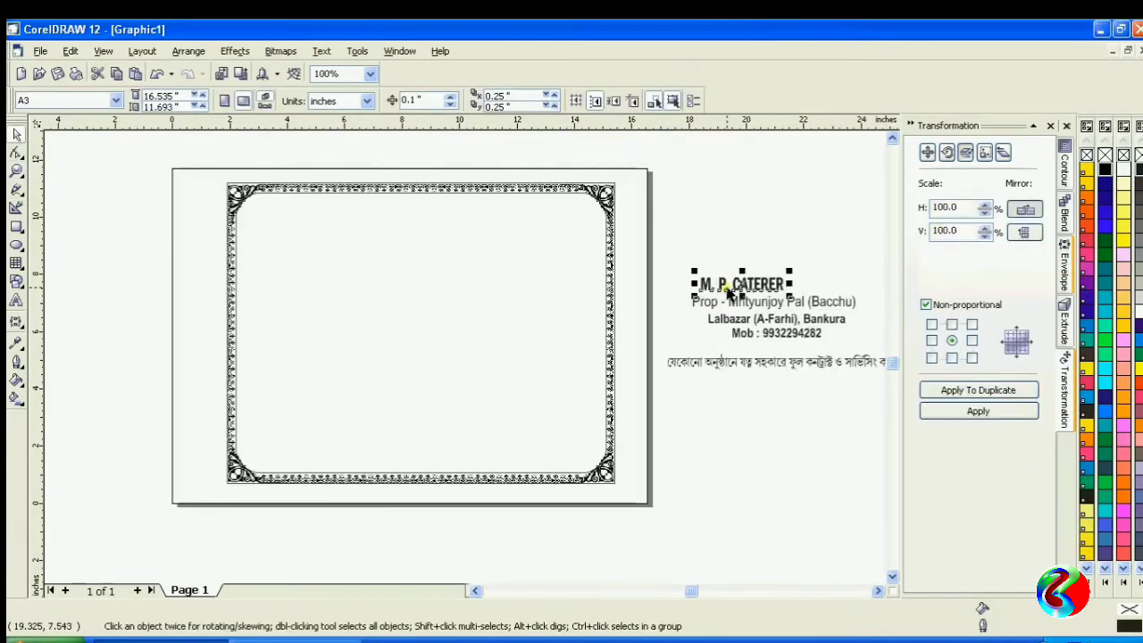
pyautogui.moveTo(743, 291); pyautogui.dragTo(394, 246)
pyautogui.scroll(1, 455, 178)
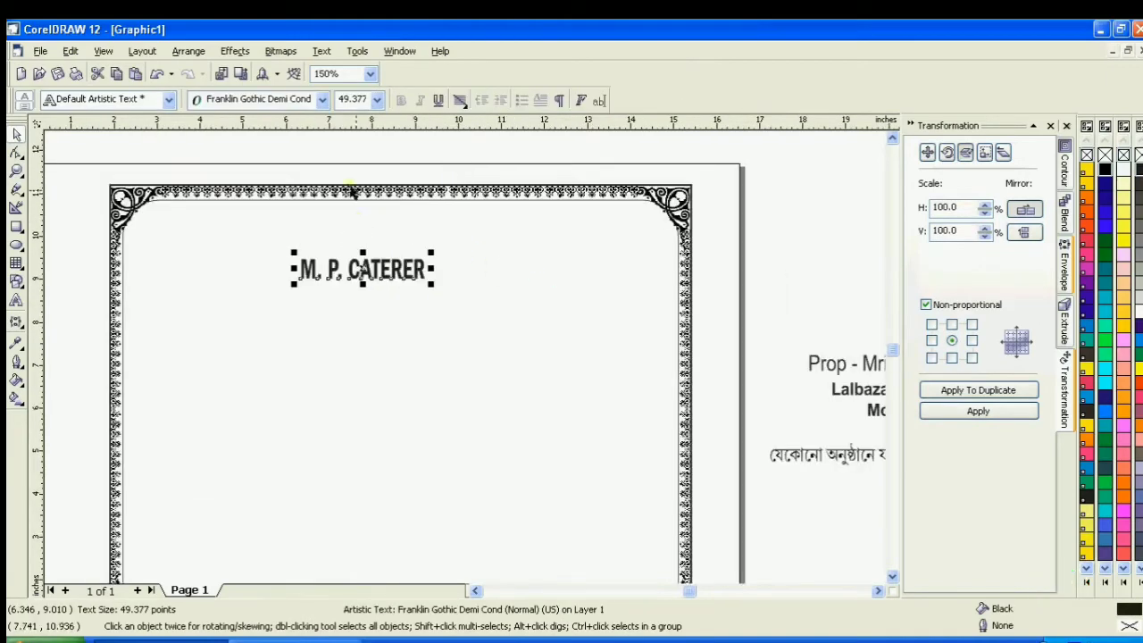
pyautogui.click(323, 99)
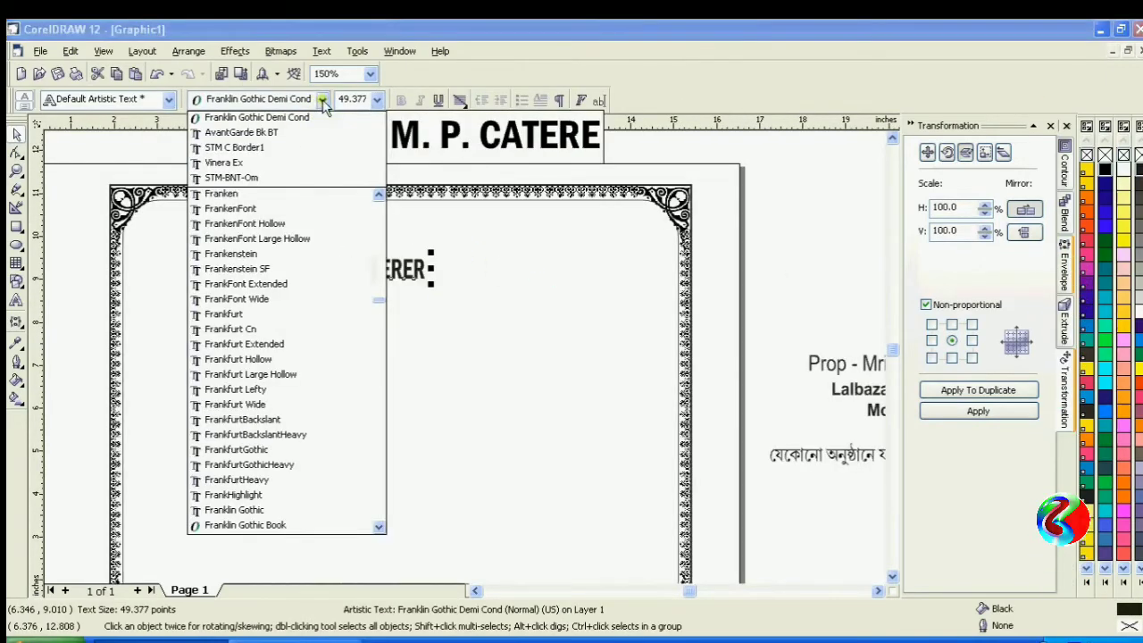
pyautogui.click(311, 163)
# Scale the M. P. CATERER heading to about 59 points so it spans the inside width of the frame.
pyautogui.scroll(-1, 359, 211)
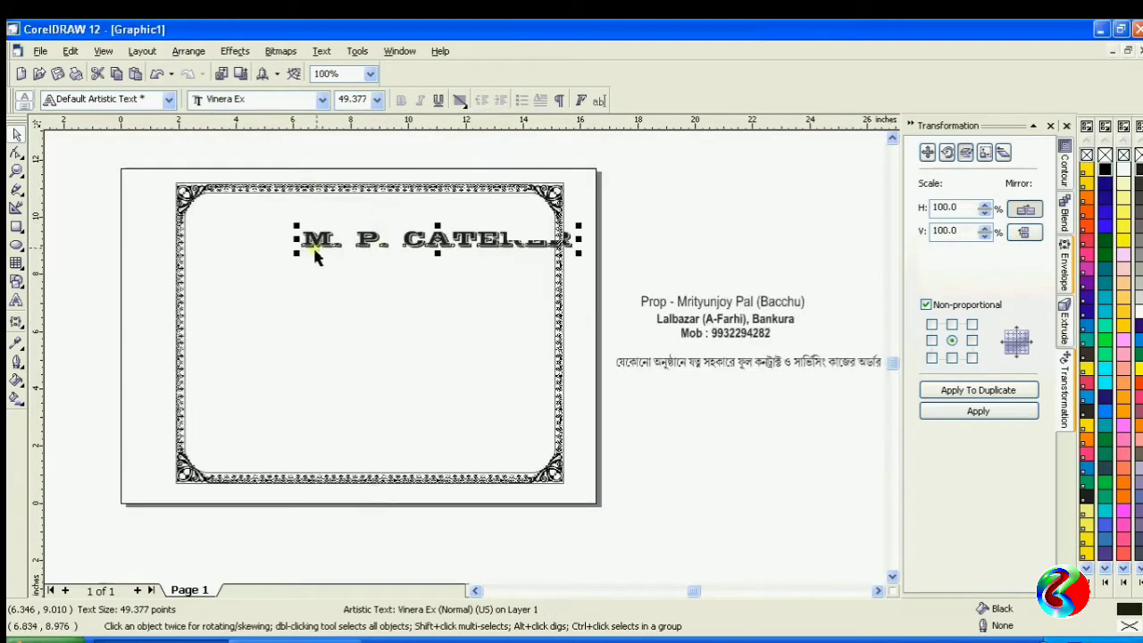
pyautogui.moveTo(291, 256); pyautogui.dragTo(206, 257)
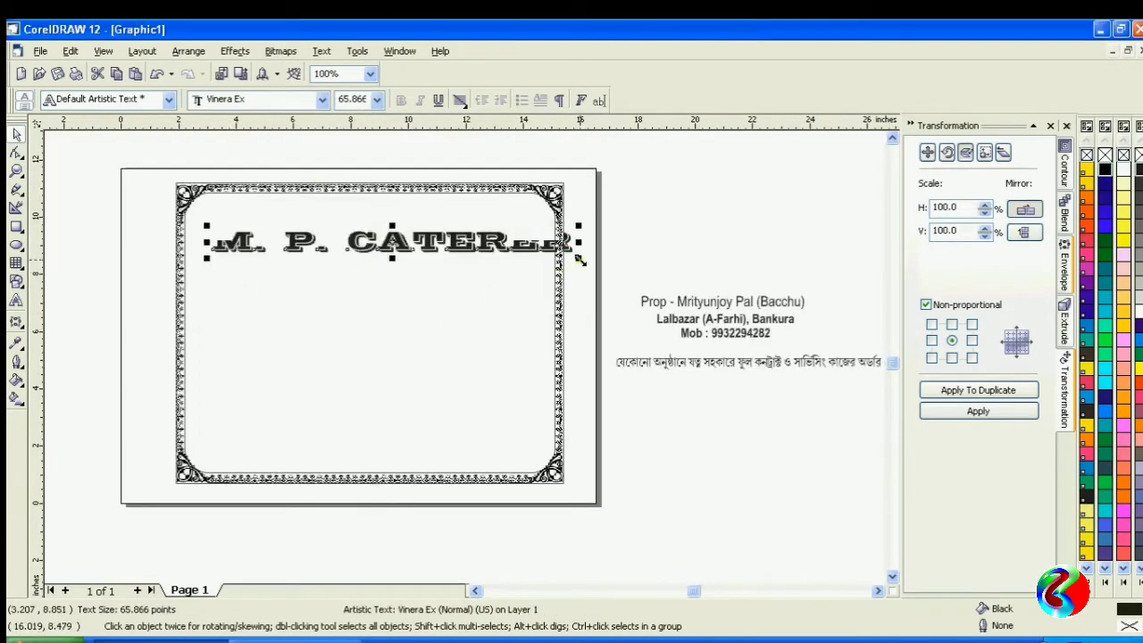
pyautogui.moveTo(580, 259); pyautogui.dragTo(534, 260)
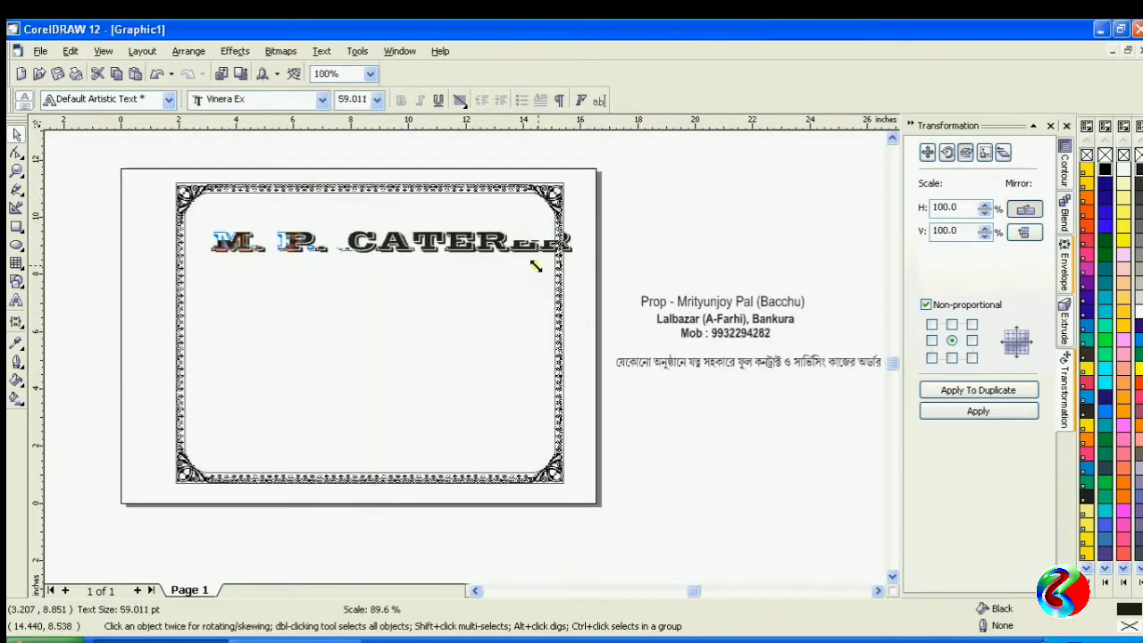
pyautogui.click(561, 216)
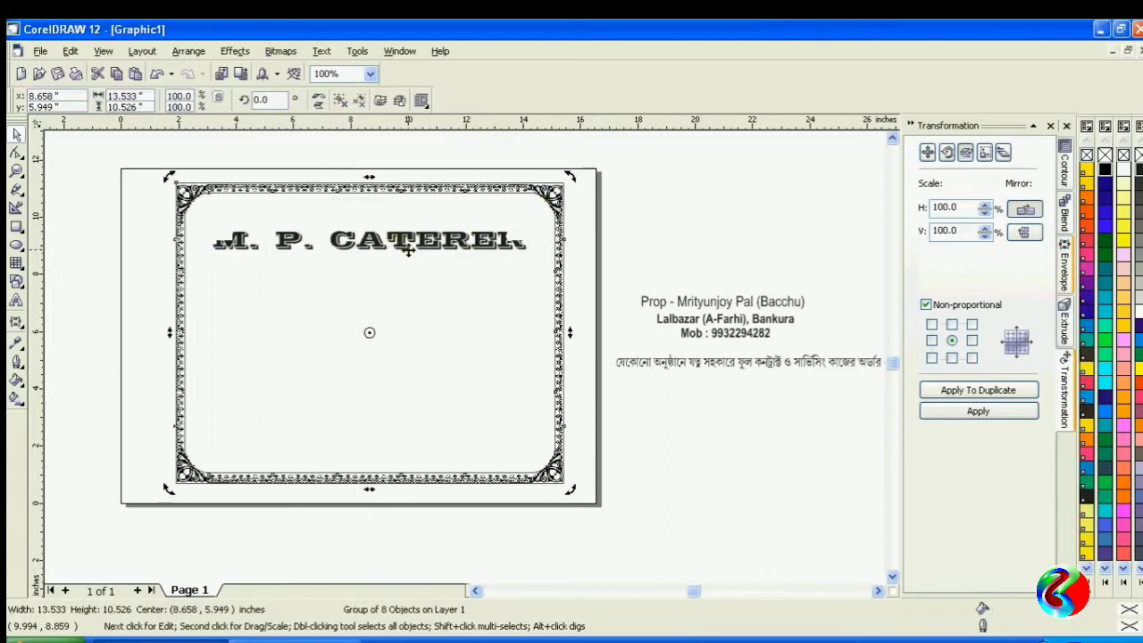
pyautogui.click(590, 250)
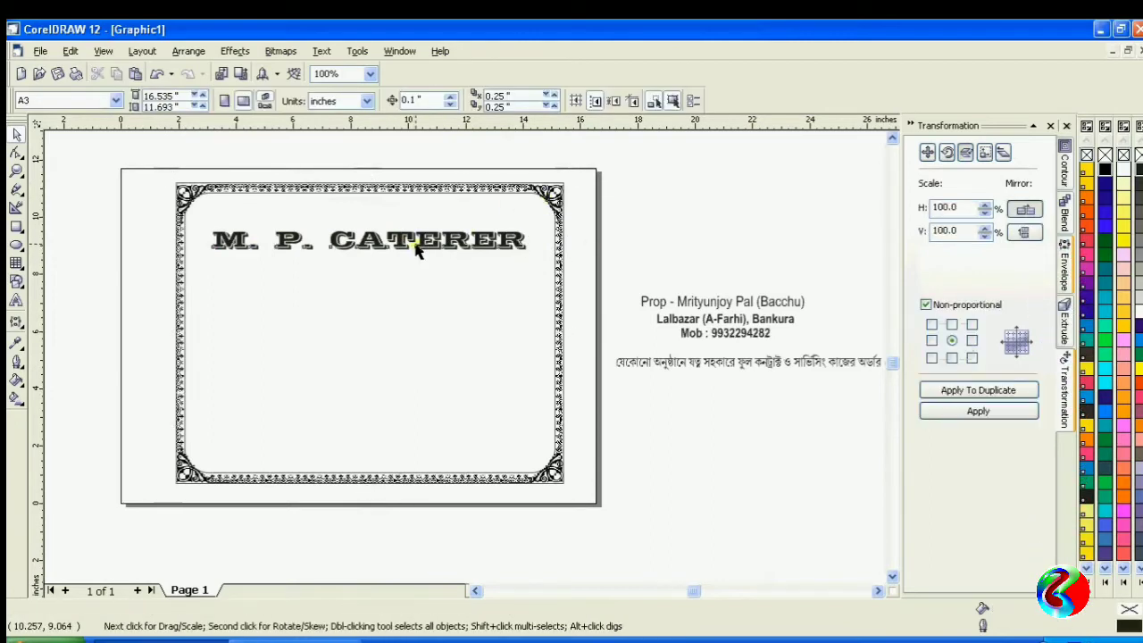
# Stretch the M. P. CATERER heading vertically to a text size of about 138 points and widen it slightly.
pyautogui.click(386, 245)
pyautogui.moveTo(368, 228); pyautogui.dragTo(373, 210)
pyautogui.moveTo(370, 259); pyautogui.dragTo(369, 264)
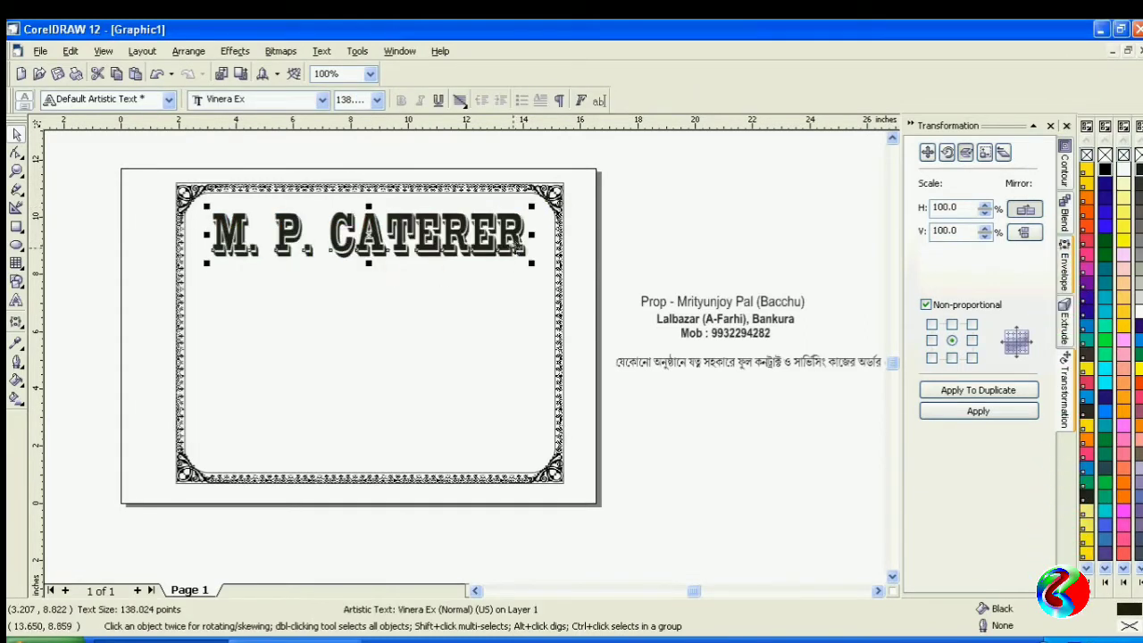
pyautogui.moveTo(531, 234); pyautogui.dragTo(534, 235)
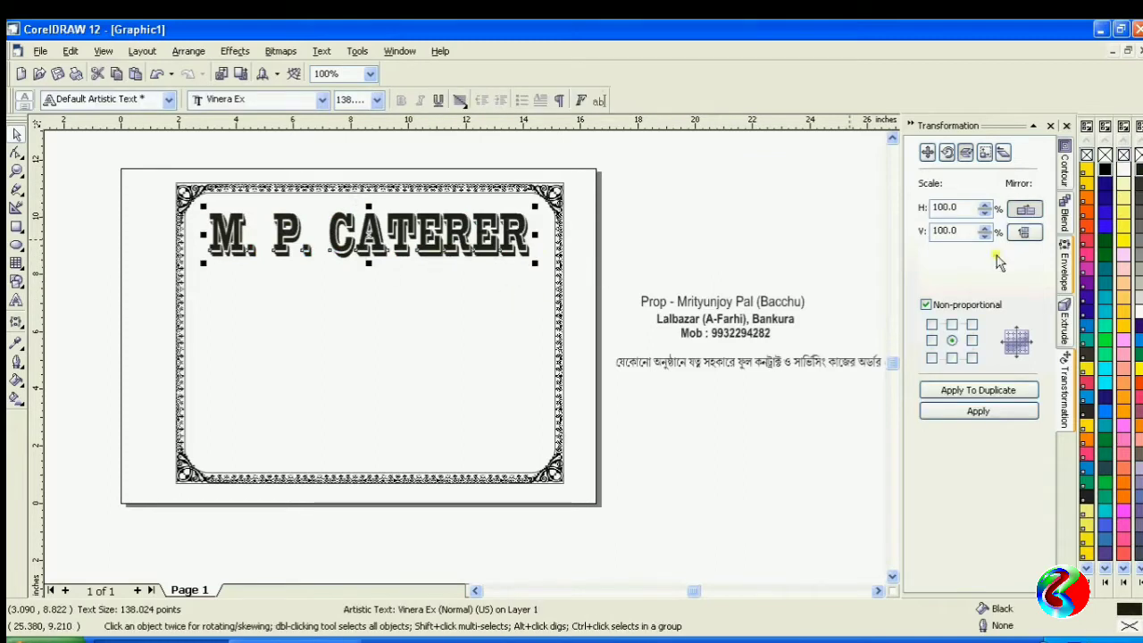
# Add an envelope to the heading and pull the middle of its upper and lower edges upward to form an arch.
pyautogui.click(1066, 270)
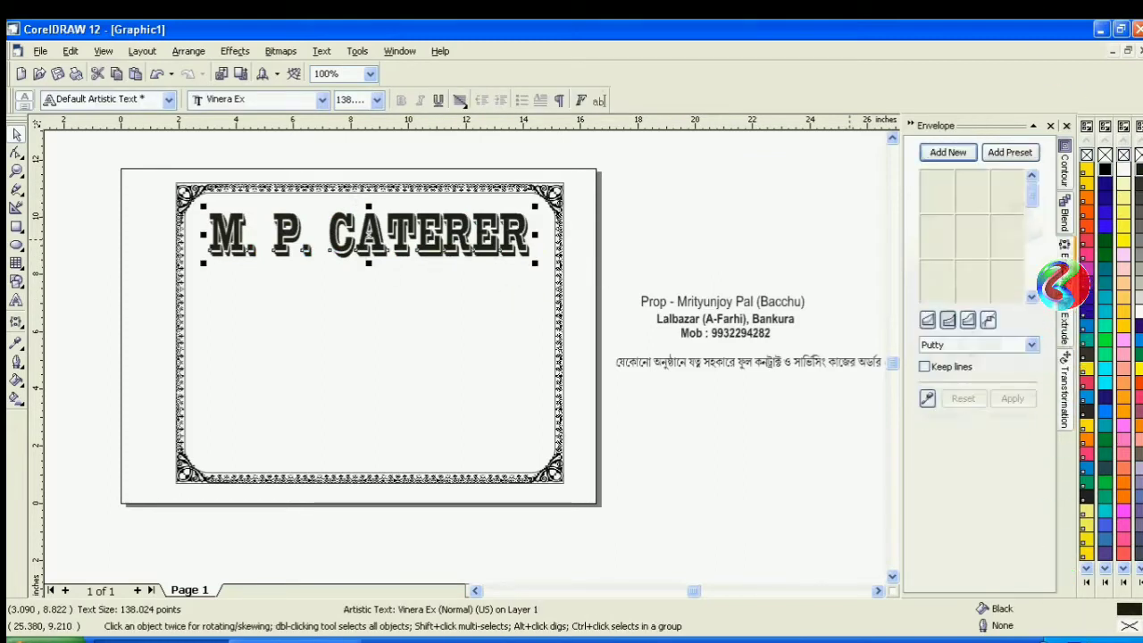
pyautogui.click(947, 153)
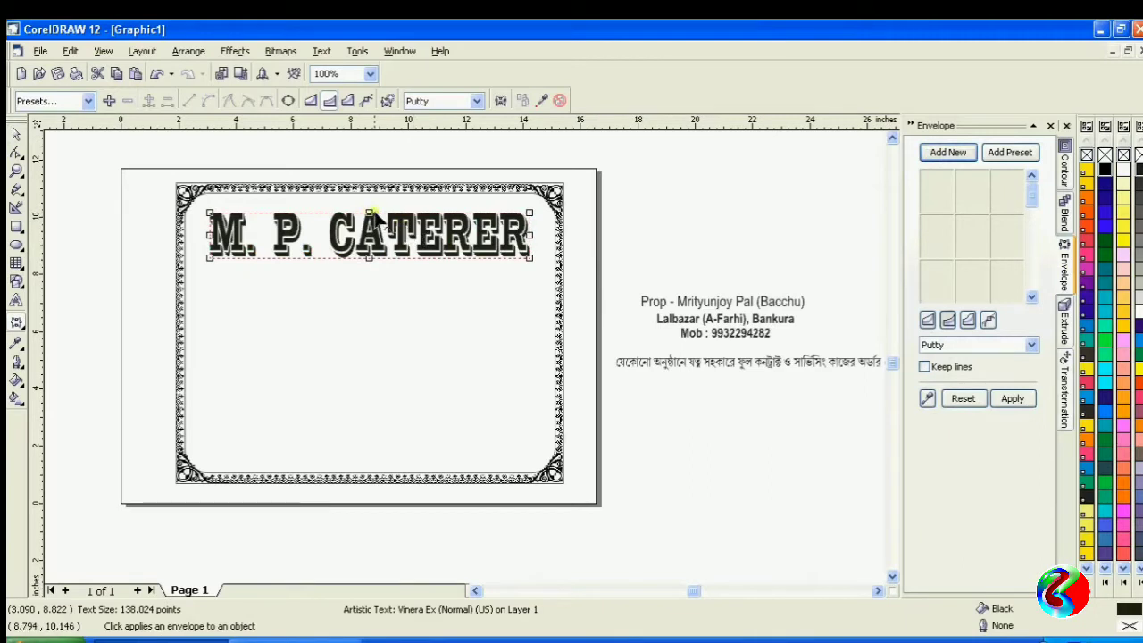
pyautogui.moveTo(371, 214); pyautogui.dragTo(369, 169)
pyautogui.moveTo(369, 258); pyautogui.dragTo(370, 209)
pyautogui.click(16, 135)
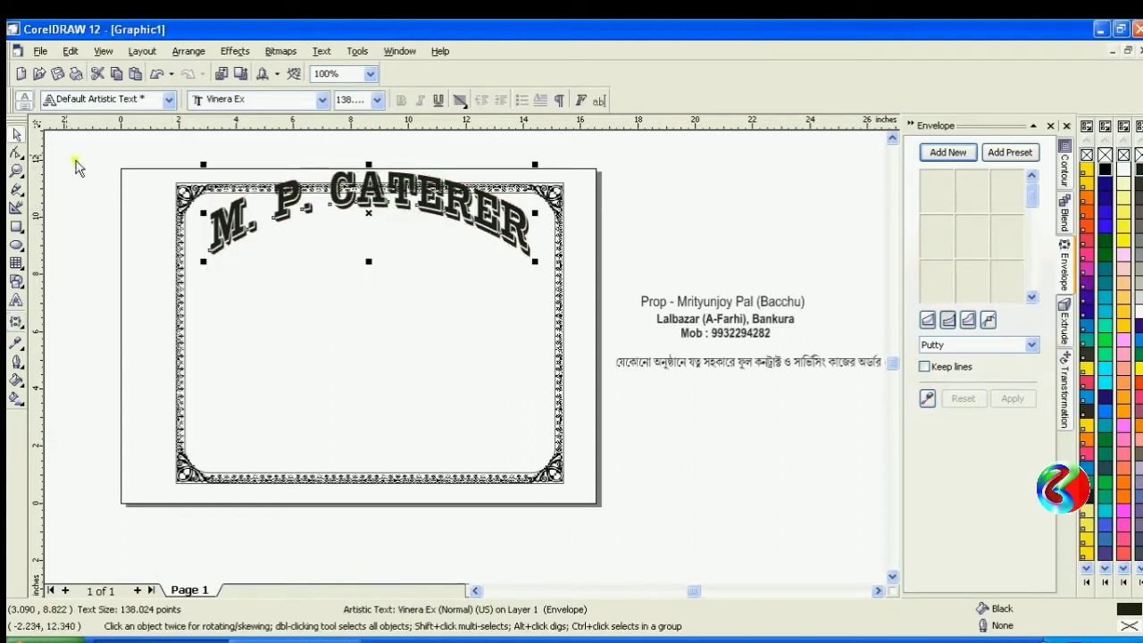
# Nudge the arched heading down 1.4 inches so it lies inside the frame.
pyautogui.press('Down')
pyautogui.press('Down')
pyautogui.press('Down')
pyautogui.press('Down')
pyautogui.press('Down')
pyautogui.press('Down')
pyautogui.press('Down')
pyautogui.press('Down')
pyautogui.press('Down')
pyautogui.press('Down')
pyautogui.press('Down')
pyautogui.press('Down')
pyautogui.press('Down')
pyautogui.press('Down')
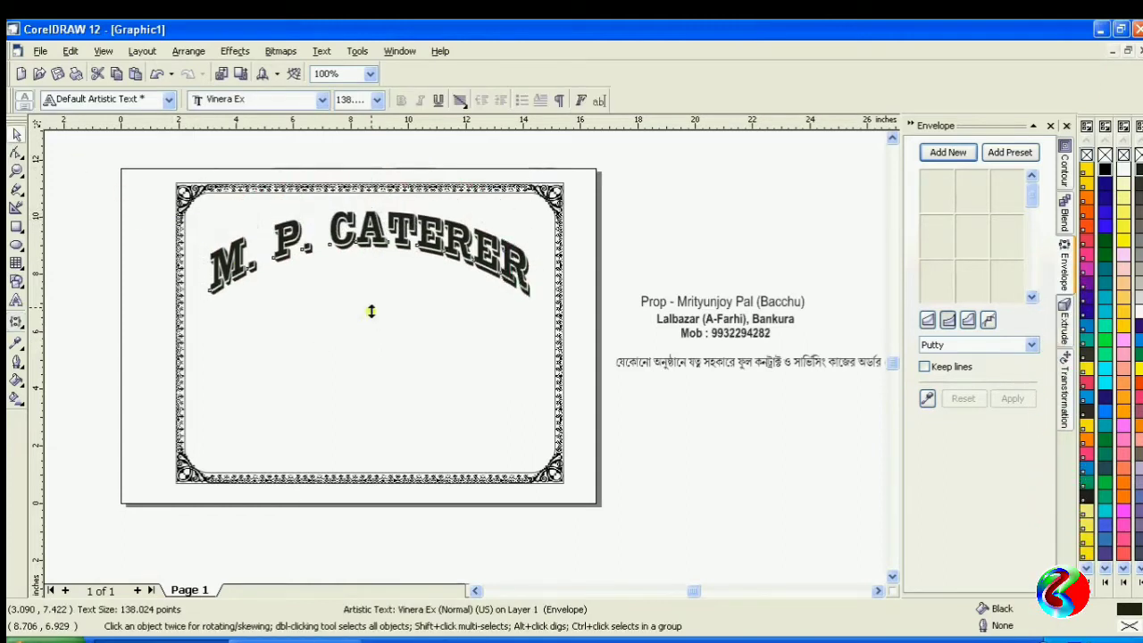
# Stretch the arched heading vertically at both edges to a text size of about 185 points.
pyautogui.moveTo(372, 311); pyautogui.dragTo(373, 326)
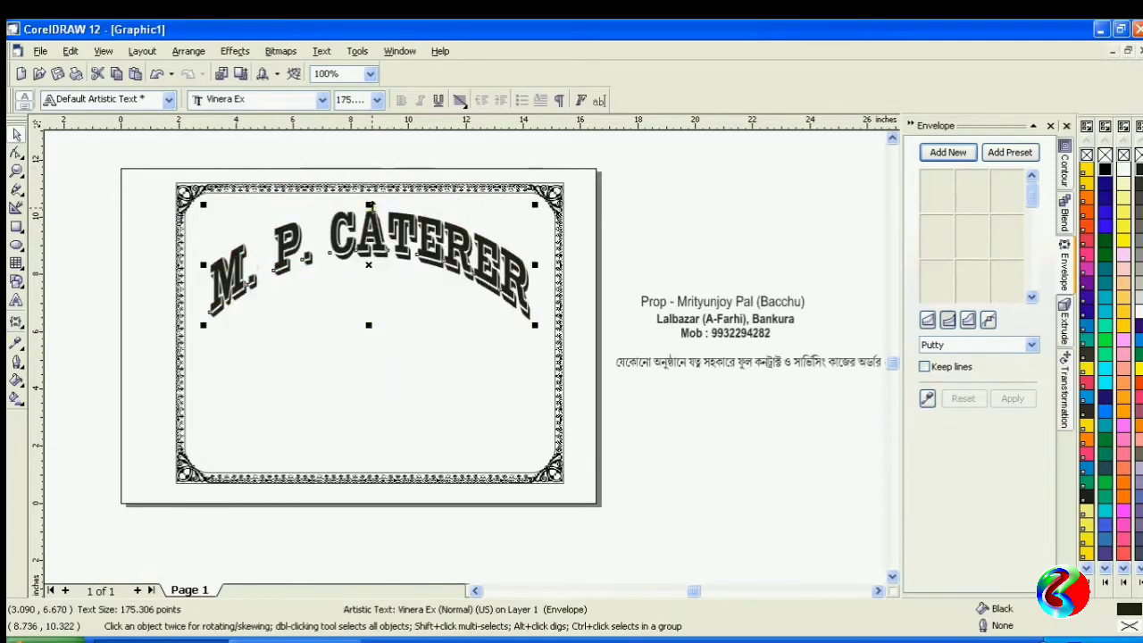
pyautogui.moveTo(372, 206); pyautogui.dragTo(371, 198)
pyautogui.click(623, 249)
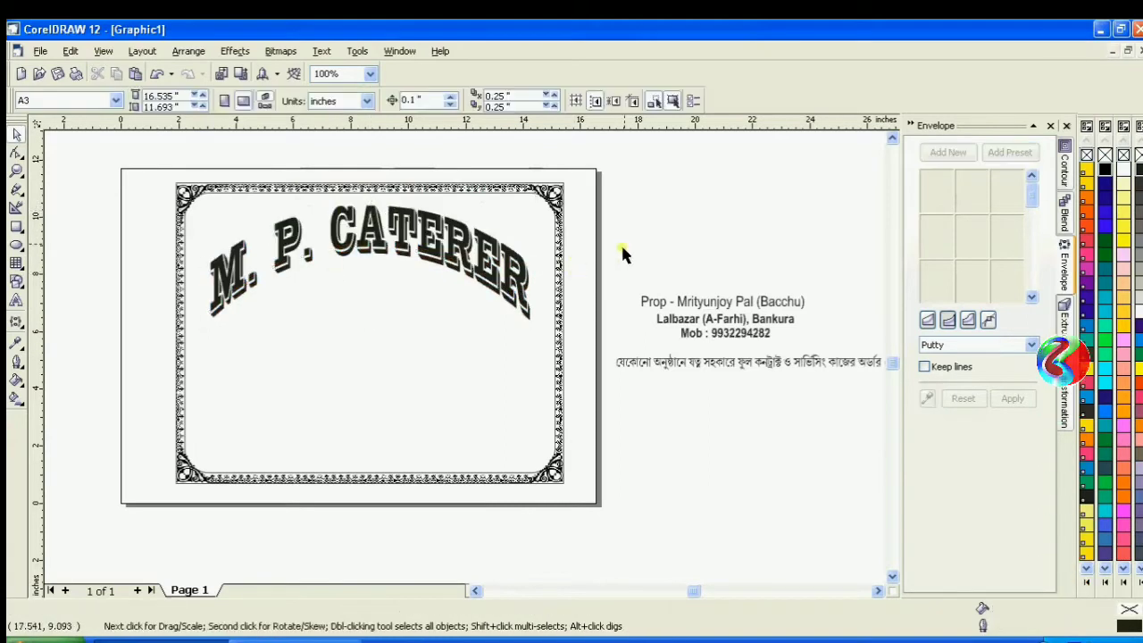
# Move the Bengali service line below the arched heading and enlarge it to about 45.6 points to span the frame.
pyautogui.click(676, 363)
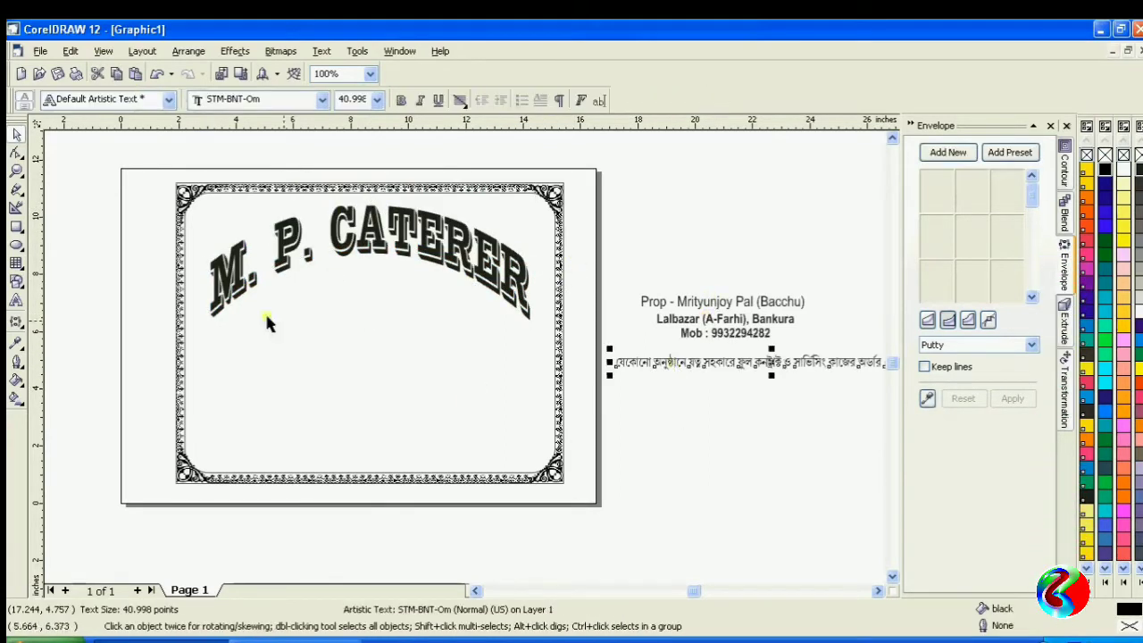
pyautogui.click(365, 250)
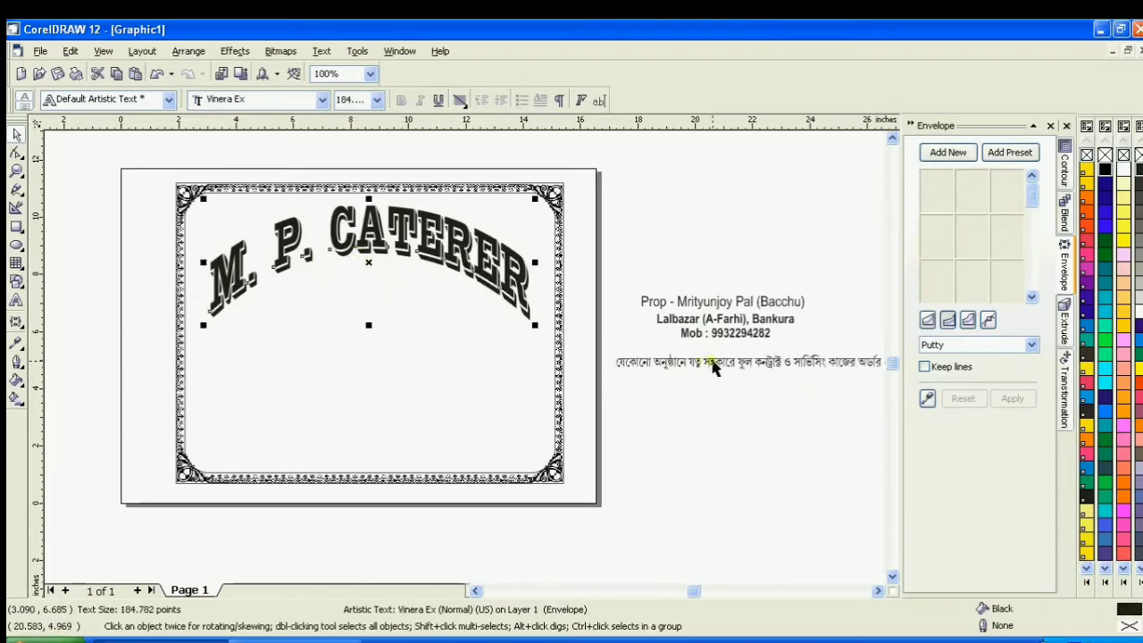
pyautogui.moveTo(706, 365); pyautogui.dragTo(295, 342)
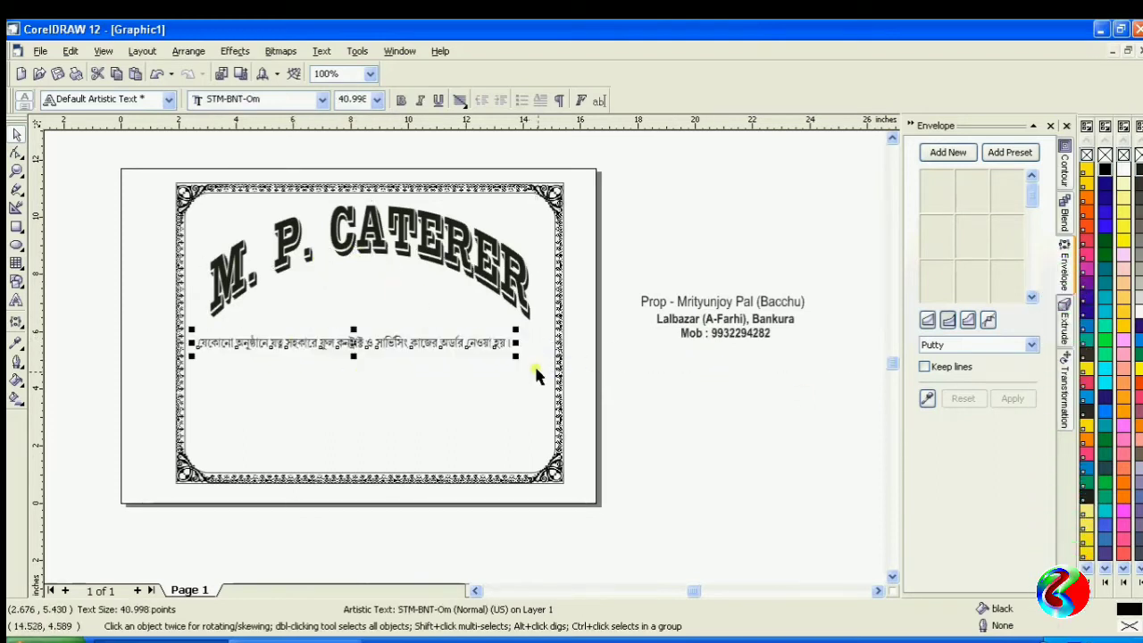
pyautogui.moveTo(517, 359); pyautogui.dragTo(551, 374)
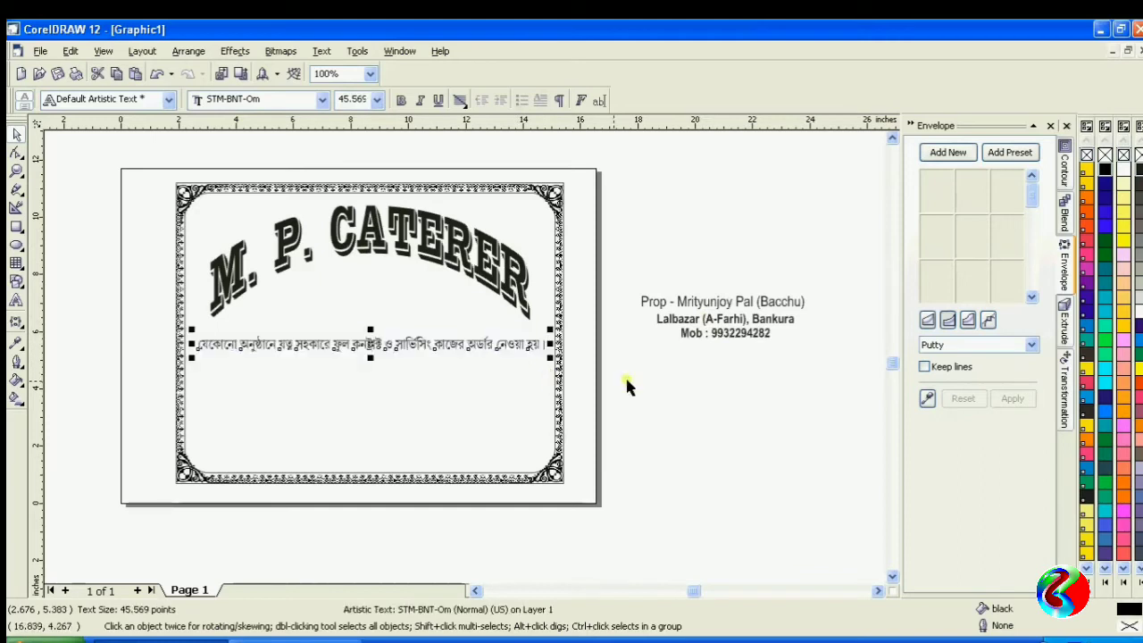
pyautogui.click(625, 379)
# Make the Bengali service line bold.
pyautogui.click(317, 349)
pyautogui.click(402, 101)
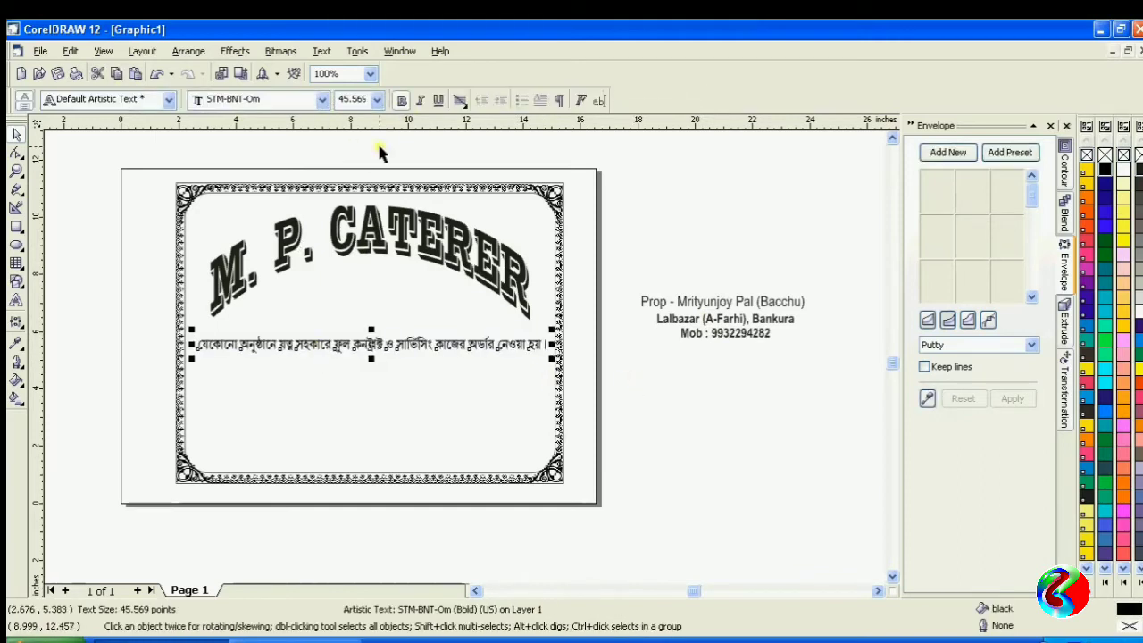
# Change the font of the Bengali service line to STM-BNT-Niloy.
pyautogui.click(319, 101)
pyautogui.press('Up')
pyautogui.press('Up')
pyautogui.press('Up')
pyautogui.press('Up')
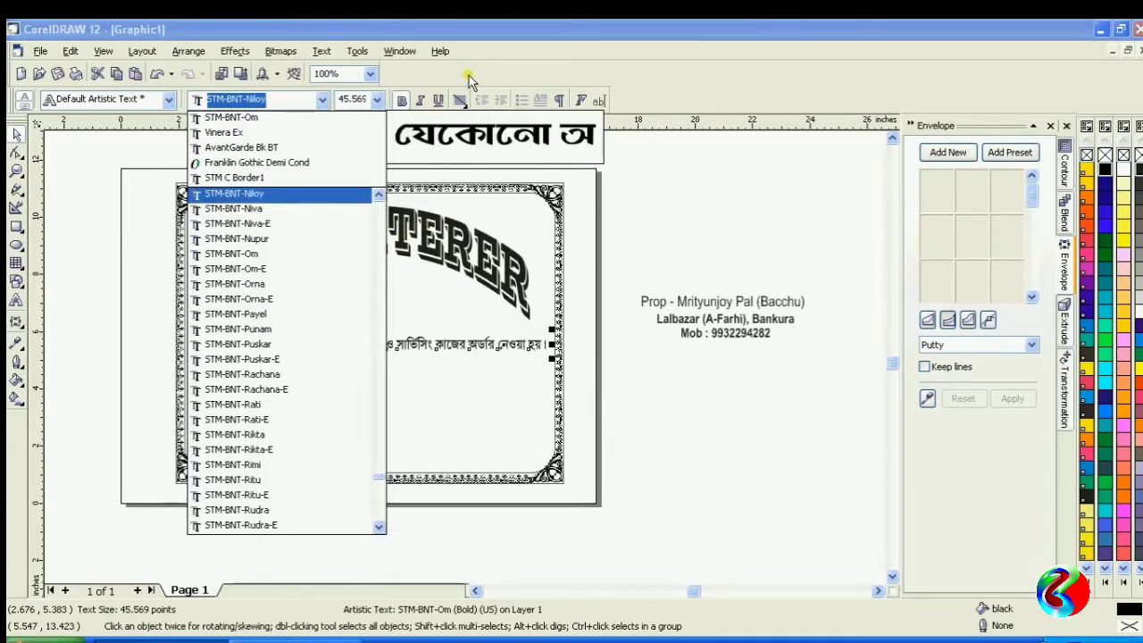
pyautogui.press('Return')
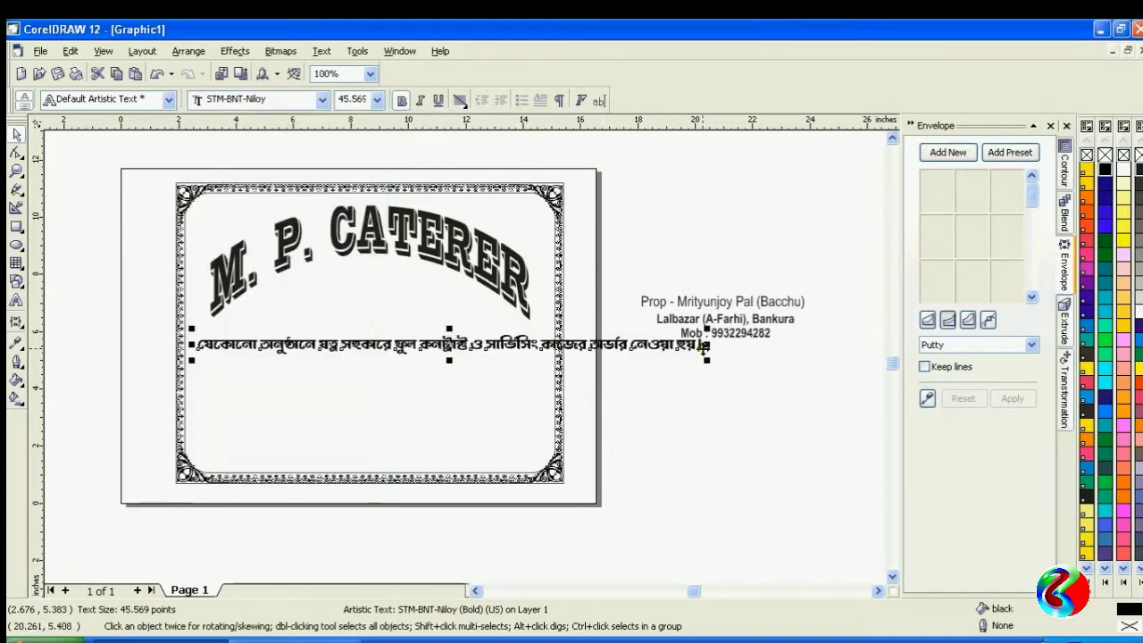
# Compress the Bengali service line horizontally so it fits within the frame, keeping its 45.569-point text size.
pyautogui.moveTo(704, 344); pyautogui.dragTo(546, 346)
pyautogui.click(604, 355)
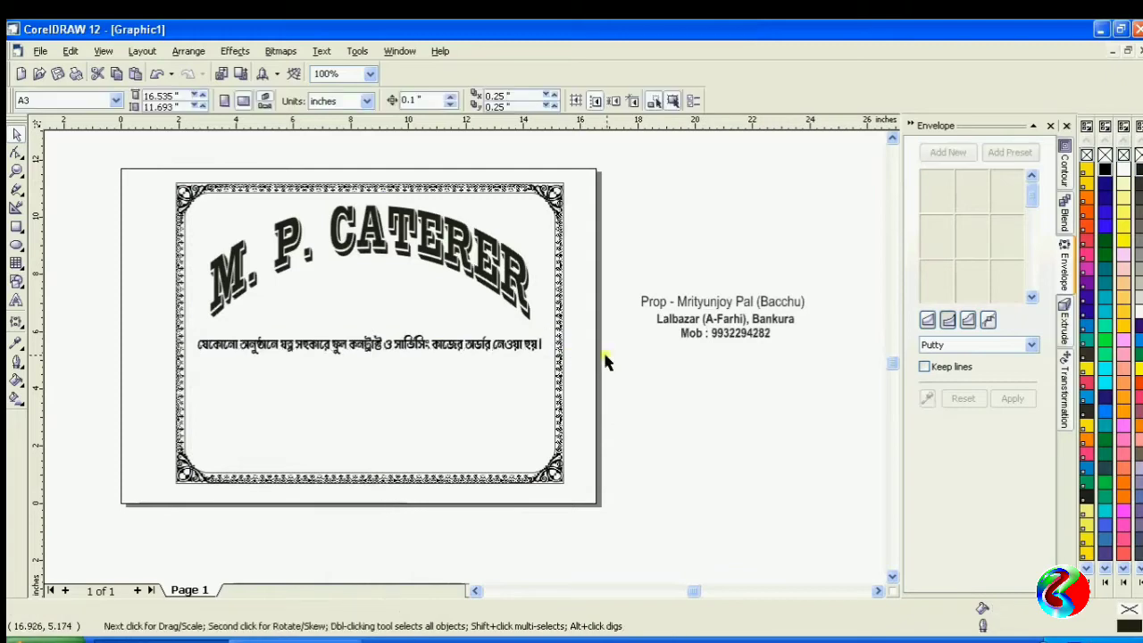
pyautogui.click(391, 340)
pyautogui.scroll(3, 348, 375)
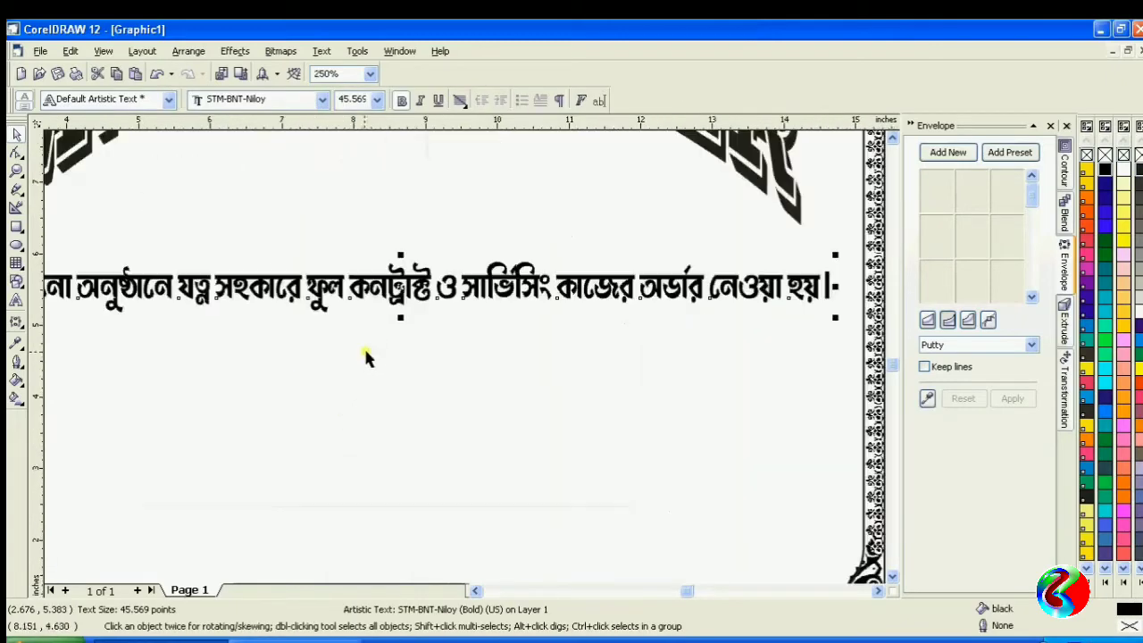
pyautogui.scroll(-1, 831, 323)
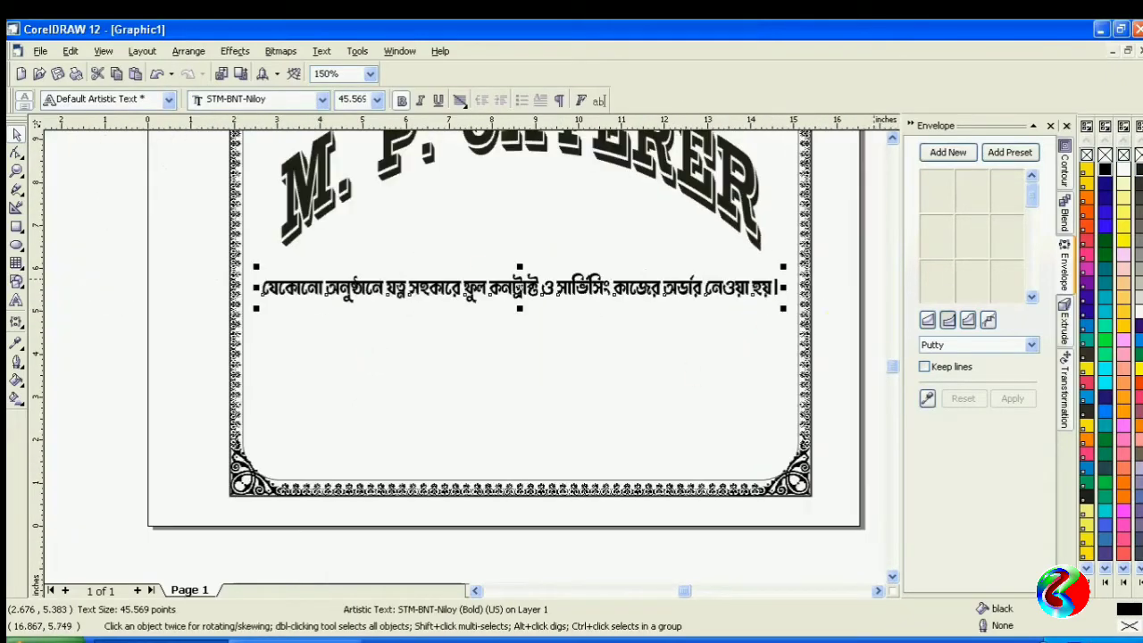
pyautogui.click(690, 355)
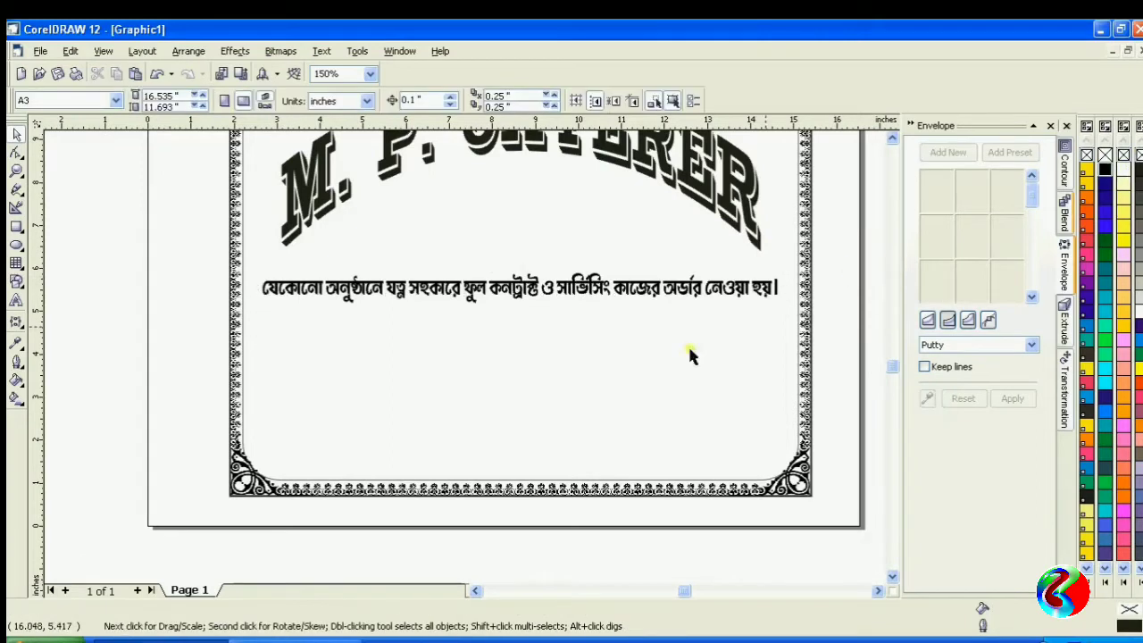
# Draw a rectangle about 12.2 by 0.94 inches around the Bengali service line.
pyautogui.click(16, 226)
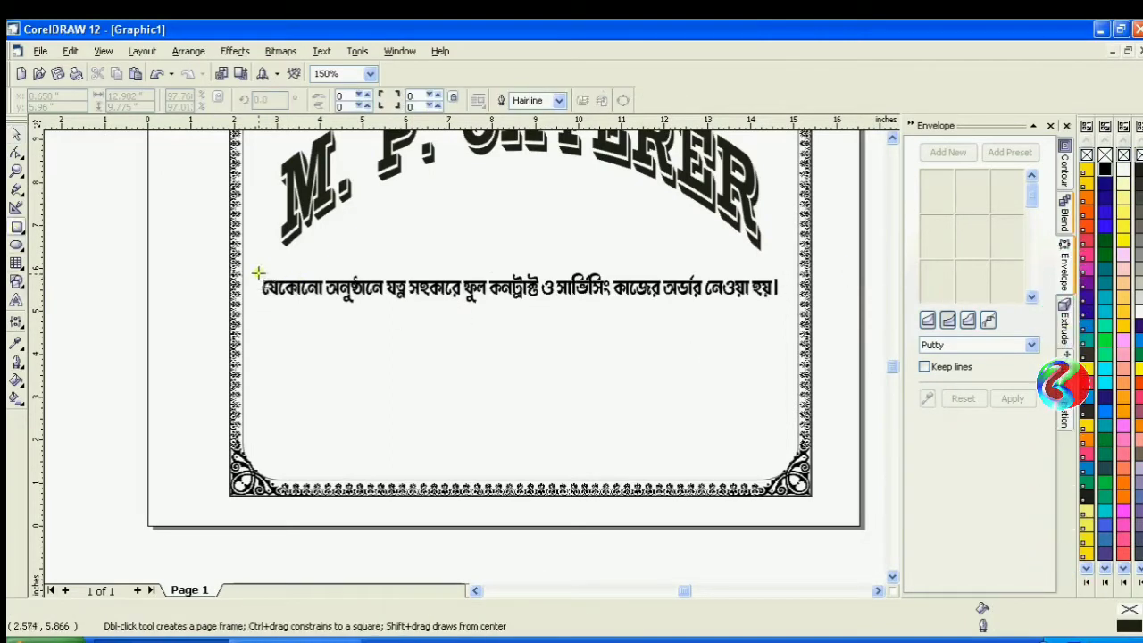
pyautogui.moveTo(254, 270); pyautogui.dragTo(782, 308)
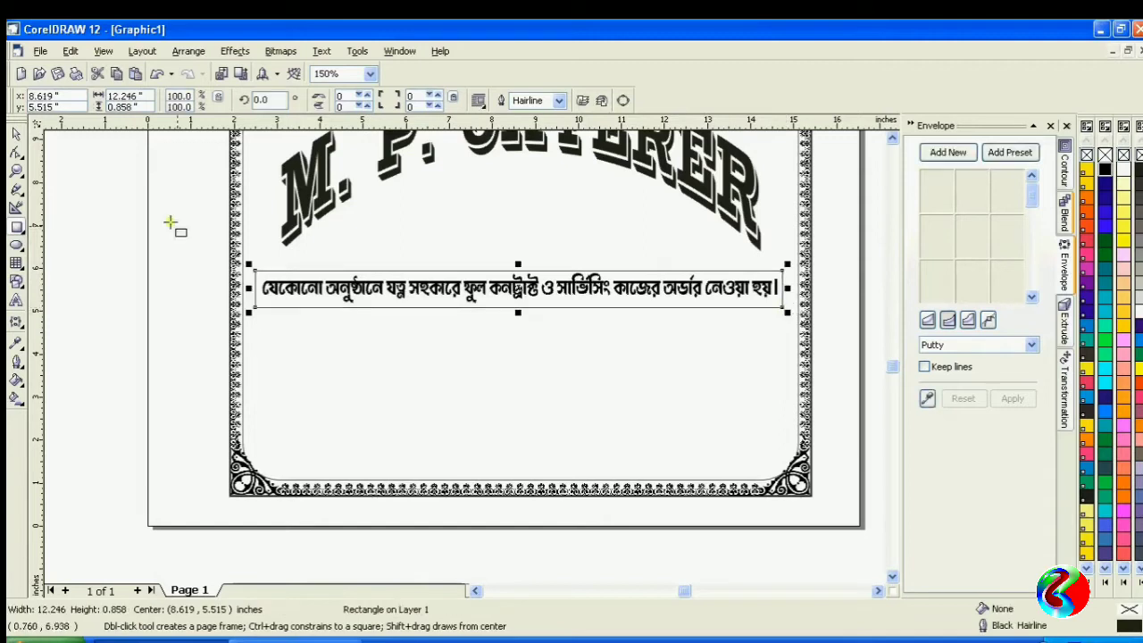
pyautogui.click(17, 134)
pyautogui.moveTo(519, 264); pyautogui.dragTo(519, 260)
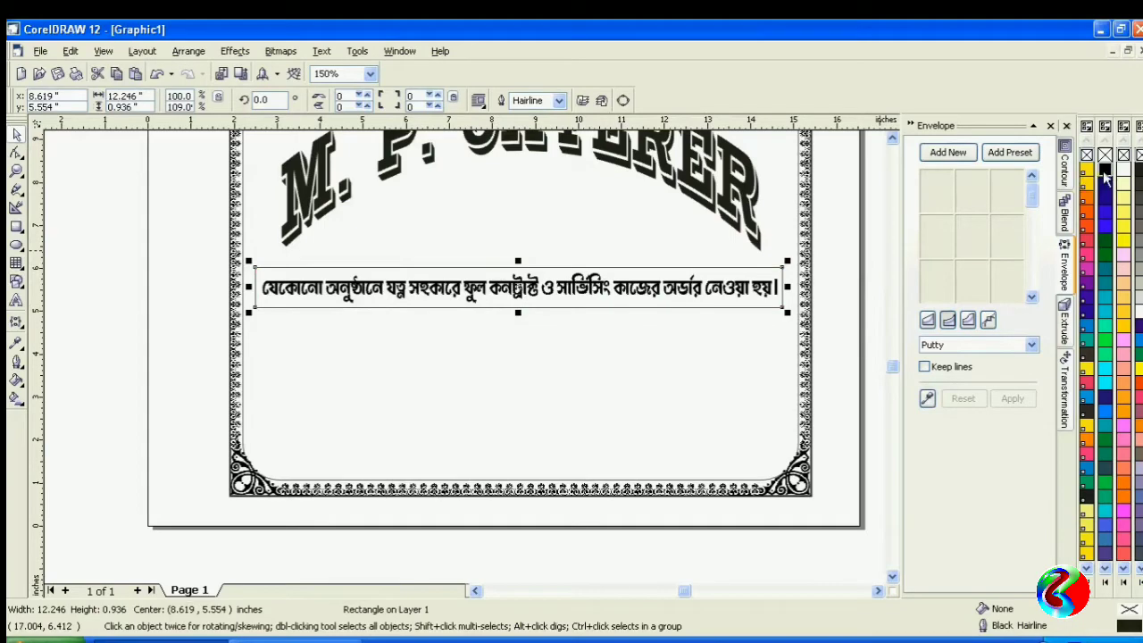
# Fill the rectangle with black and recolor the Bengali service line white.
pyautogui.click(1105, 173)
pyautogui.click(610, 293)
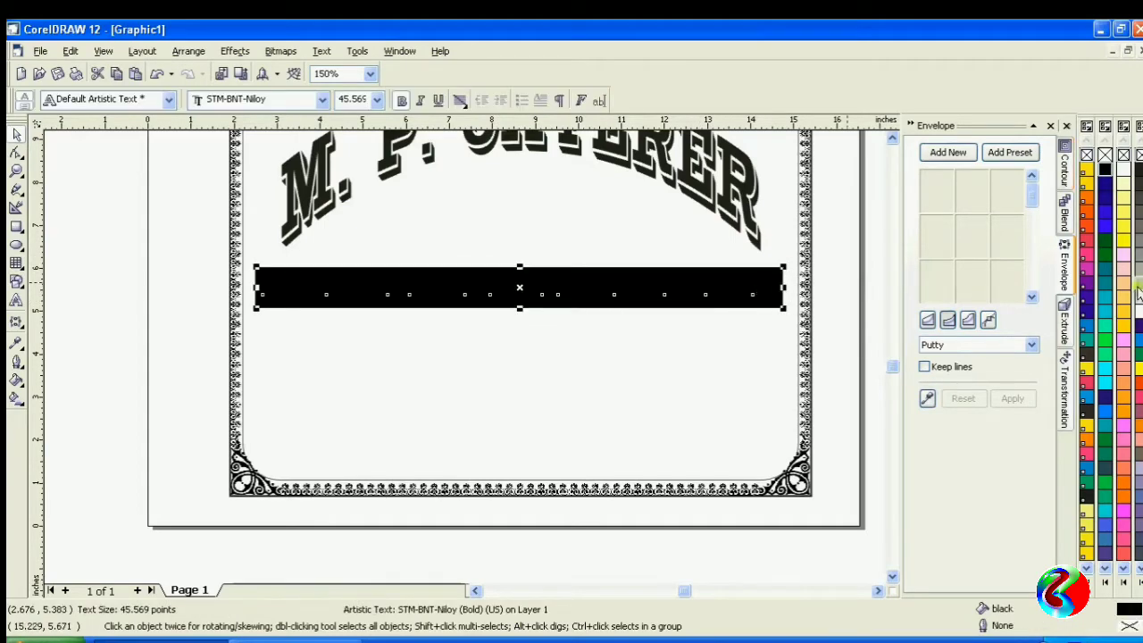
pyautogui.click(1139, 312)
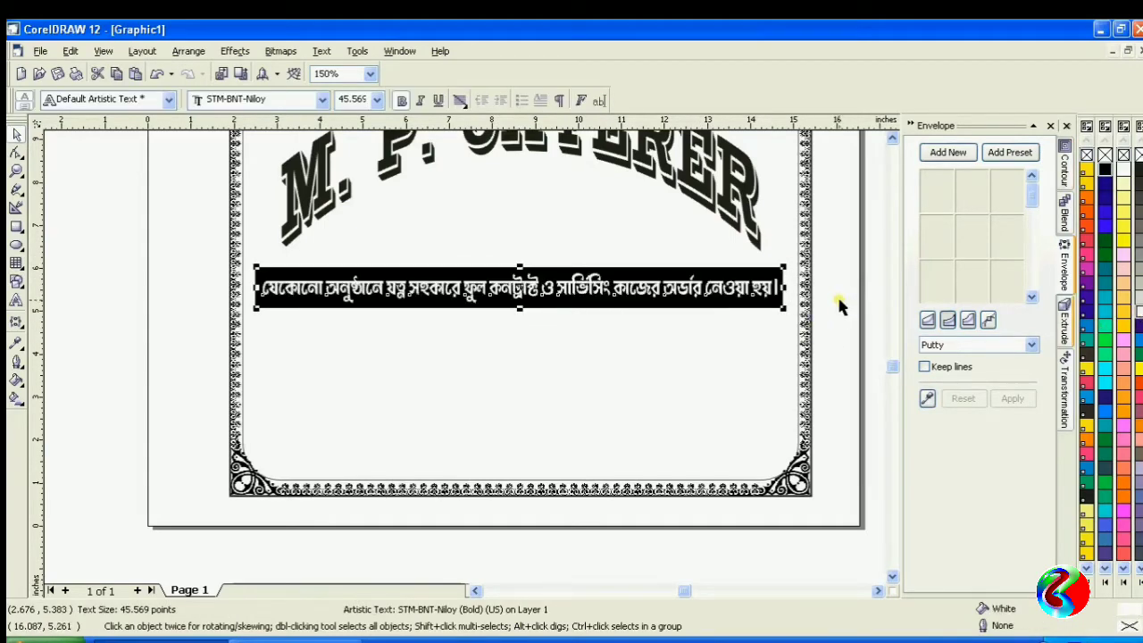
pyautogui.click(838, 300)
# Reduce the black rectangle's height to about 0.86 inches and round all its corners to 67.
pyautogui.scroll(1, 523, 303)
pyautogui.click(571, 318)
pyautogui.scroll(-1, 191, 301)
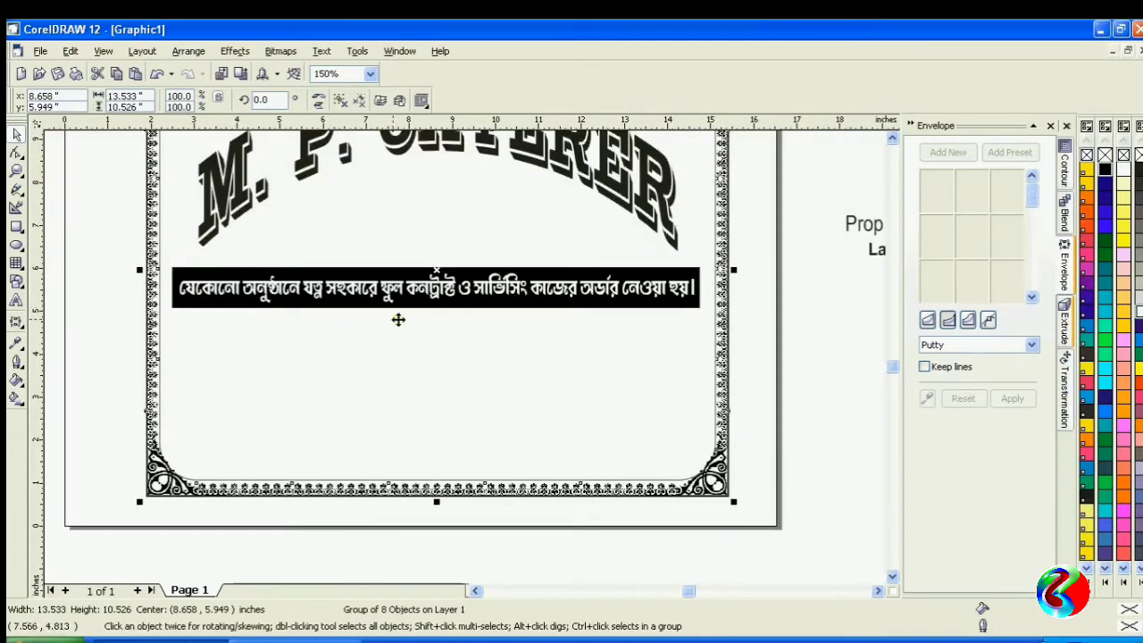
pyautogui.click(433, 308)
pyautogui.scroll(1, 435, 311)
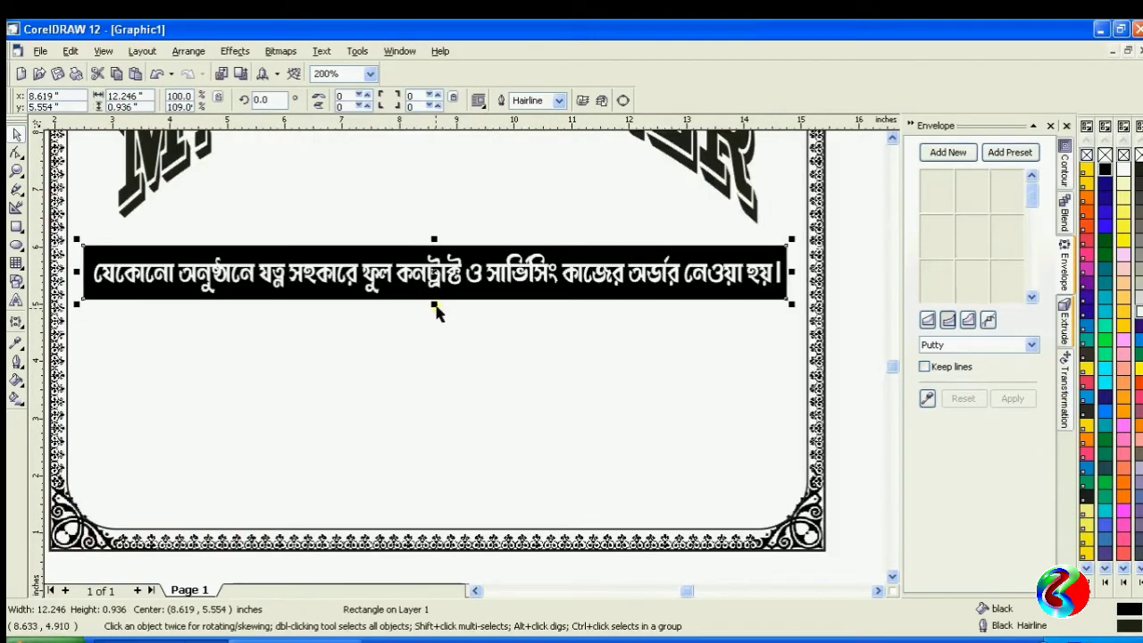
pyautogui.moveTo(436, 306); pyautogui.dragTo(437, 305)
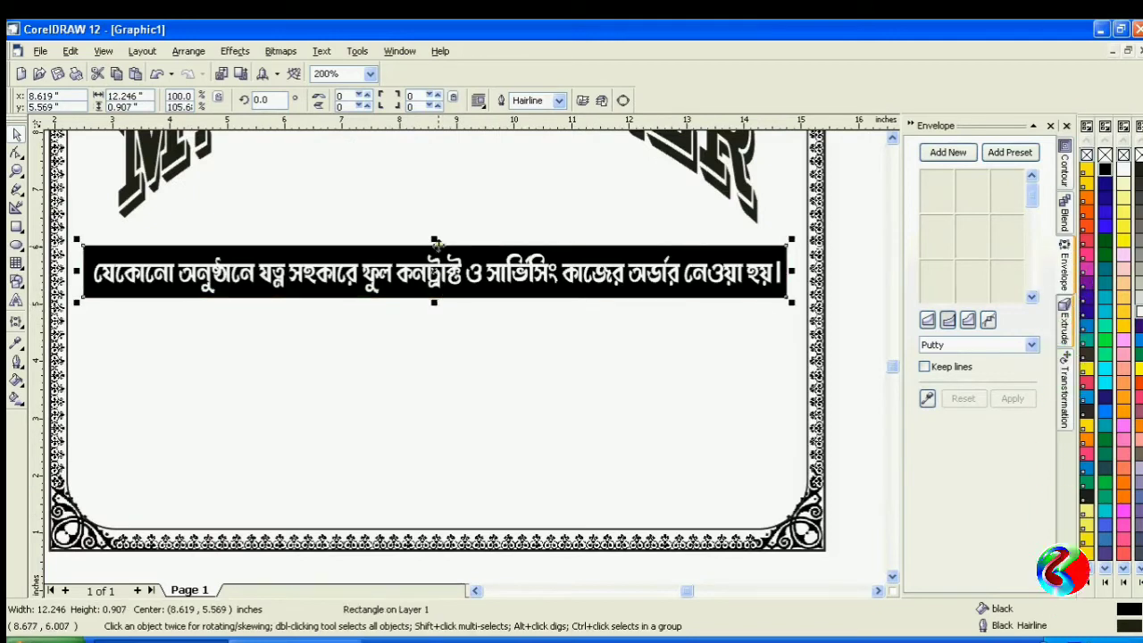
pyautogui.moveTo(438, 241); pyautogui.dragTo(438, 248)
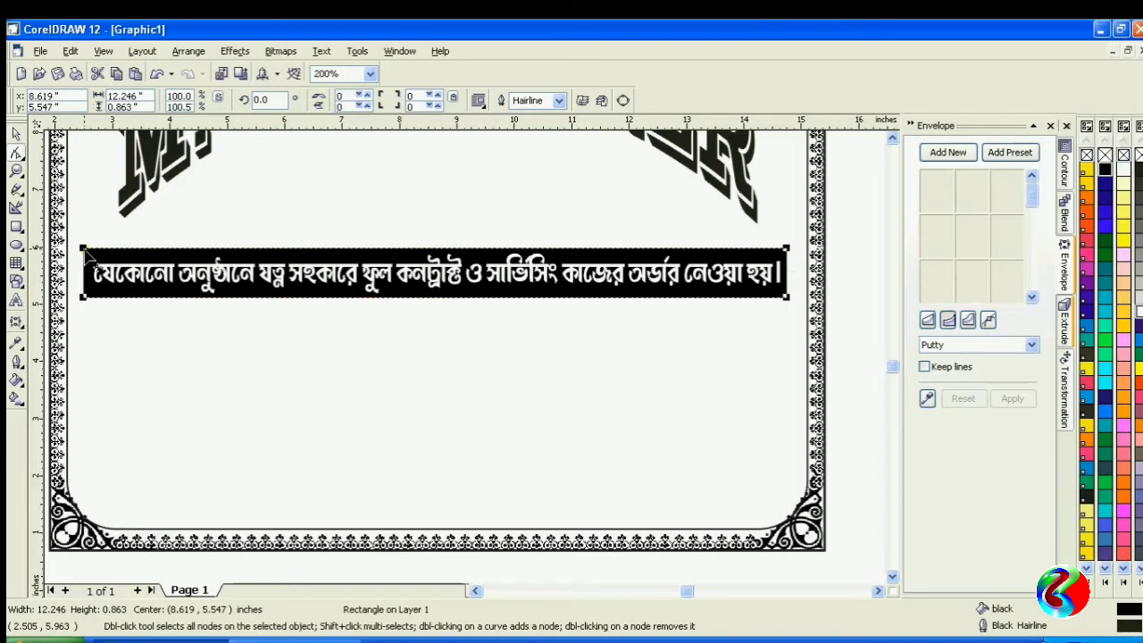
pyautogui.moveTo(87, 256); pyautogui.dragTo(101, 254)
pyautogui.press('space')
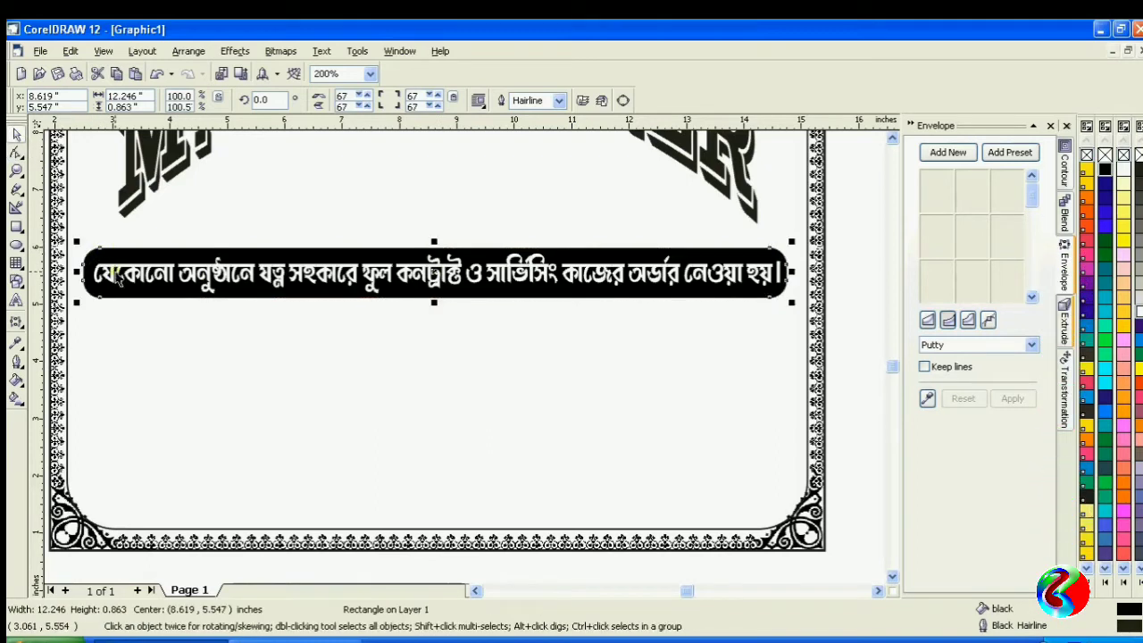
# Center the rounded black rectangle and the Bengali service line horizontally on each other and group them.
pyautogui.keyDown('shift'); pyautogui.click(117, 275); pyautogui.keyUp('shift')
pyautogui.click(536, 101)
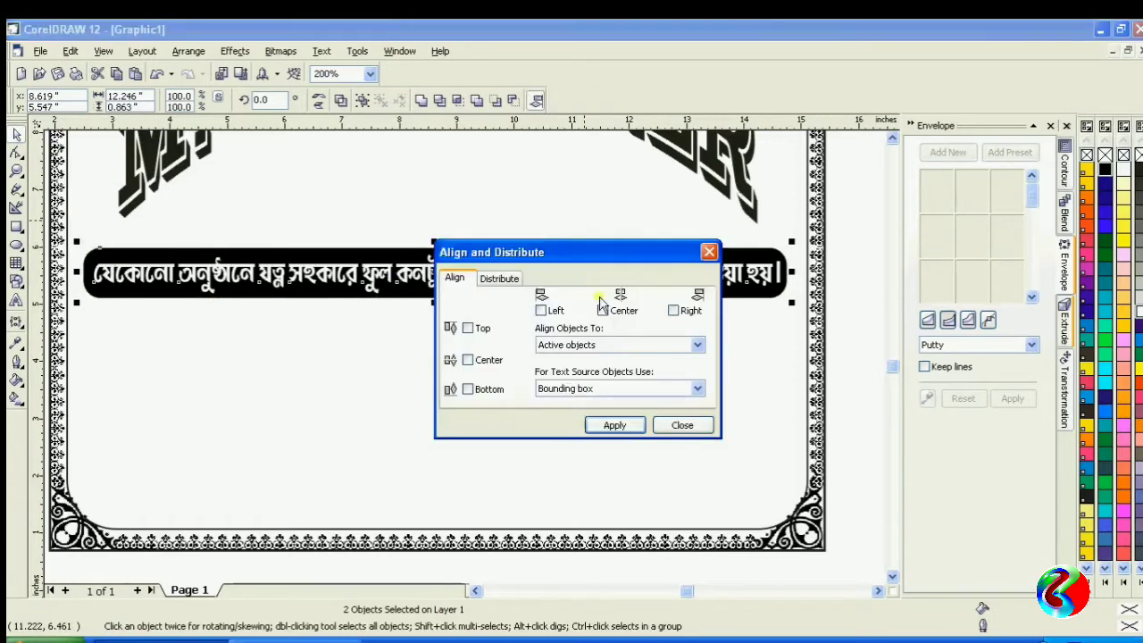
pyautogui.click(615, 425)
pyautogui.click(679, 425)
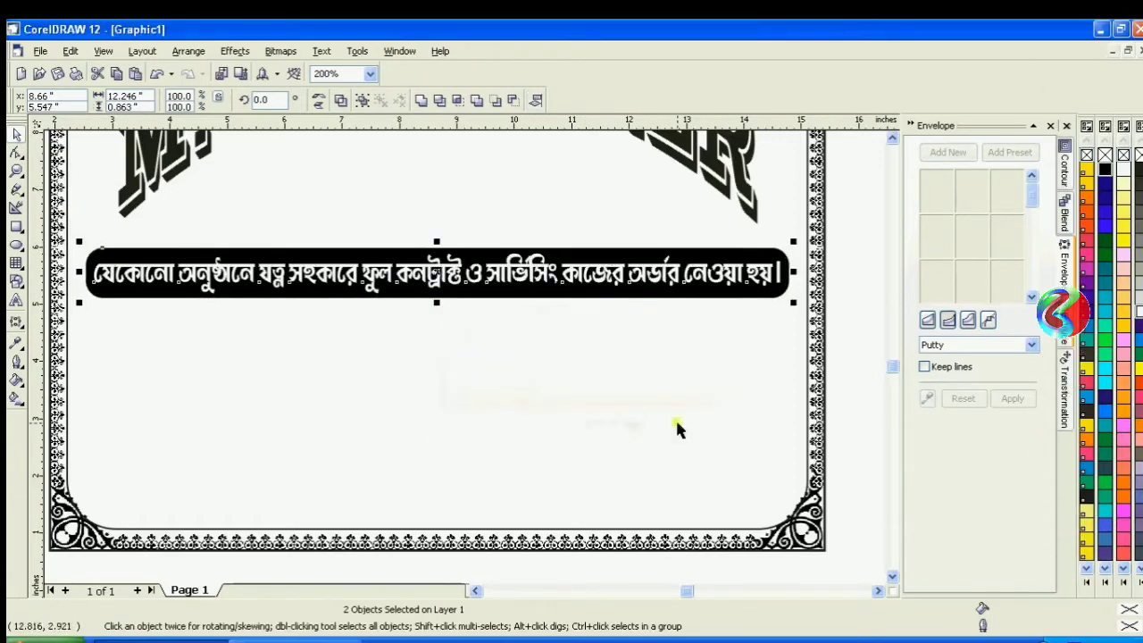
pyautogui.hotkey('ctrl', 'g')
# Center the service-line banner horizontally on the ornamental frame.
pyautogui.scroll(-1, 620, 345)
pyautogui.keyDown('shift'); pyautogui.click(612, 359); pyautogui.keyUp('shift')
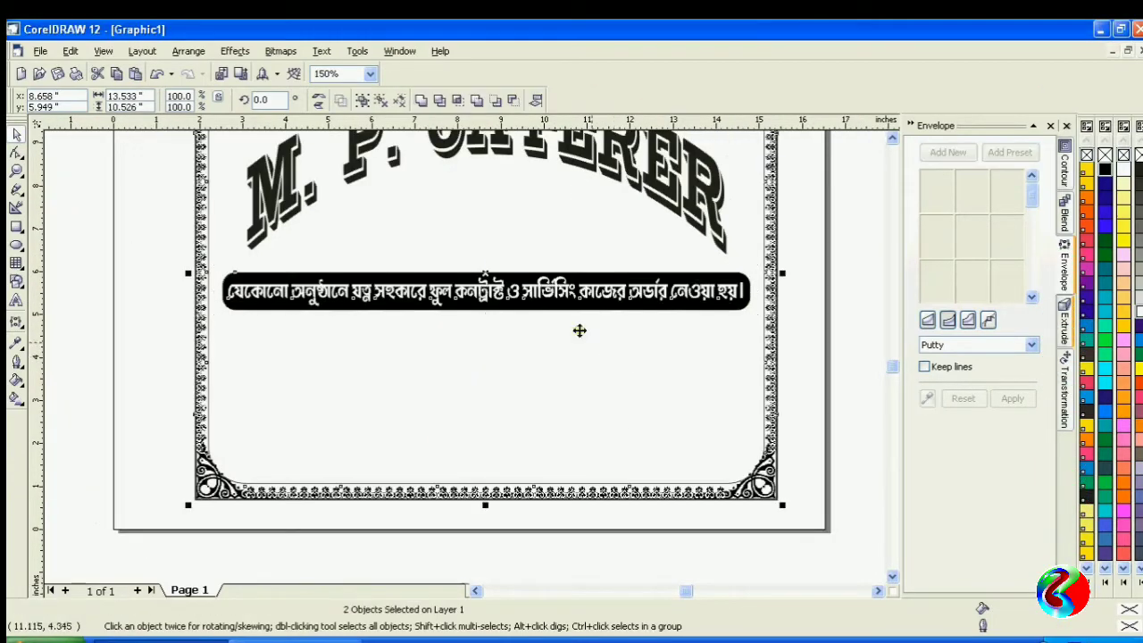
pyautogui.click(536, 101)
pyautogui.click(681, 432)
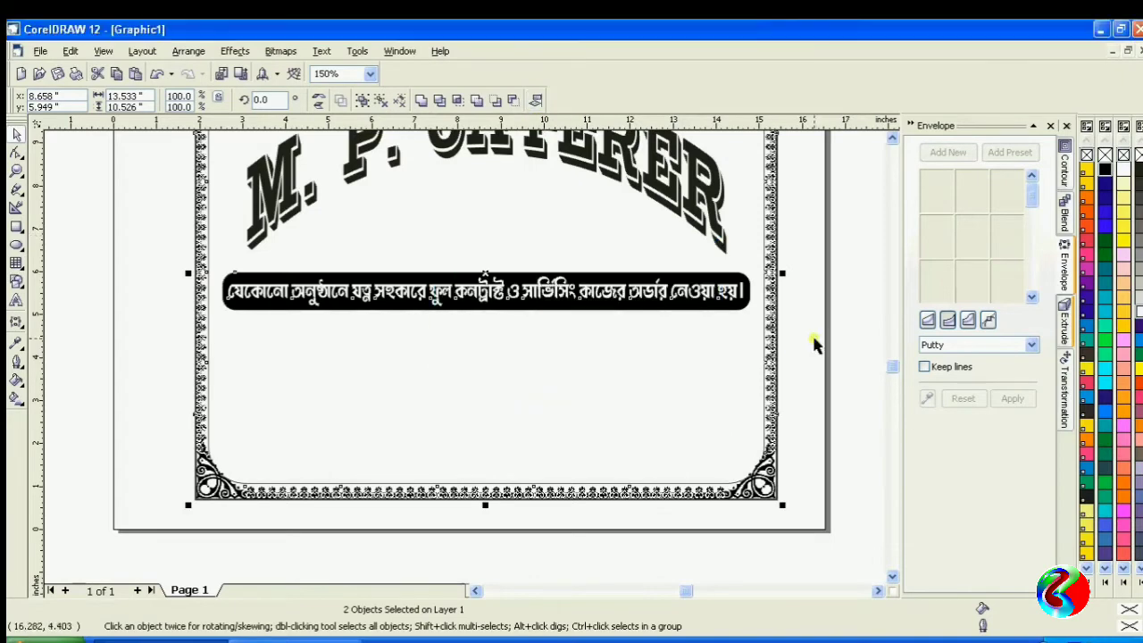
pyautogui.click(814, 343)
# Move the proprietor line and the address and mobile block inside the frame, stacked below the service-line banner.
pyautogui.scroll(-2, 515, 446)
pyautogui.scroll(1, 766, 366)
pyautogui.click(847, 318)
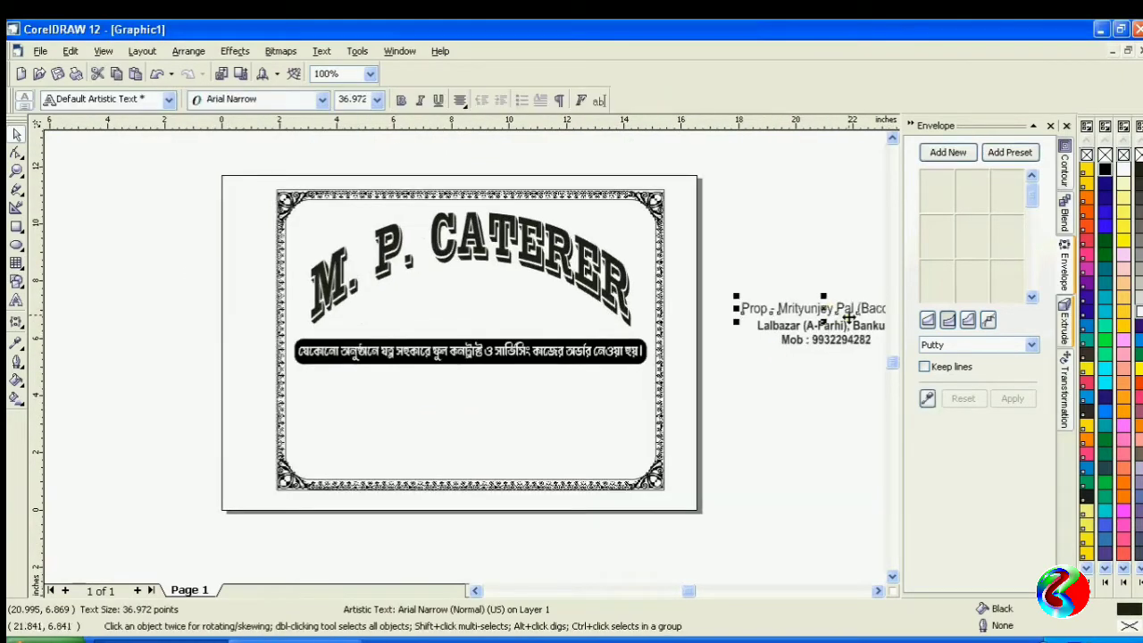
pyautogui.moveTo(454, 416); pyautogui.dragTo(472, 431)
pyautogui.moveTo(825, 343); pyautogui.dragTo(462, 465)
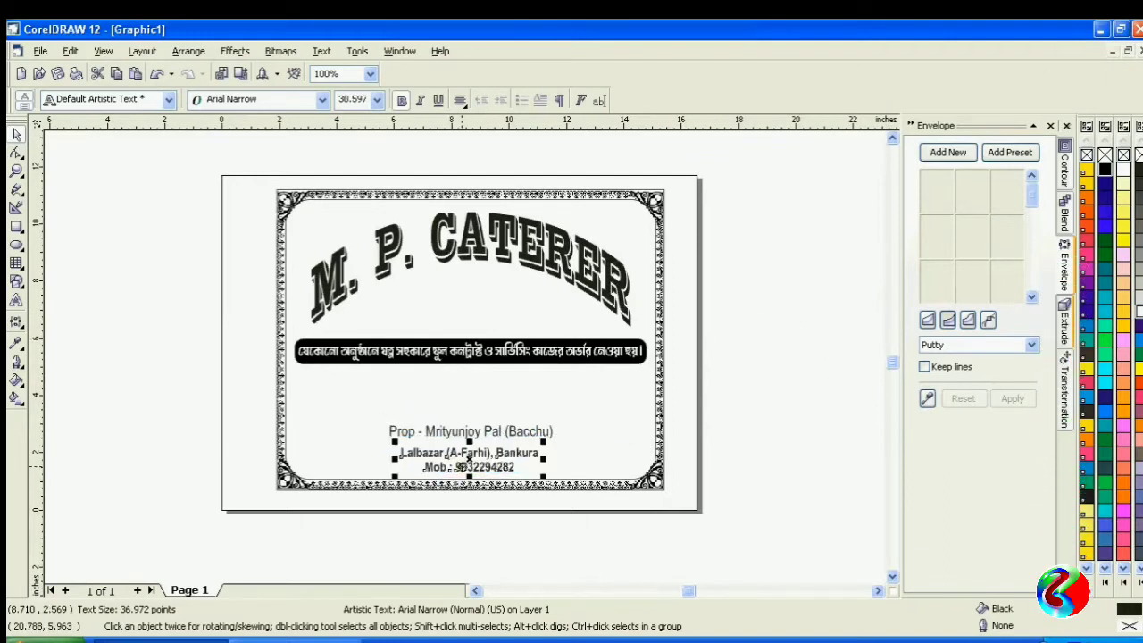
# Center the address and mobile block horizontally on the ornamental frame.
pyautogui.keyDown('shift'); pyautogui.click(602, 420); pyautogui.keyUp('shift')
pyautogui.click(536, 101)
pyautogui.click(604, 310)
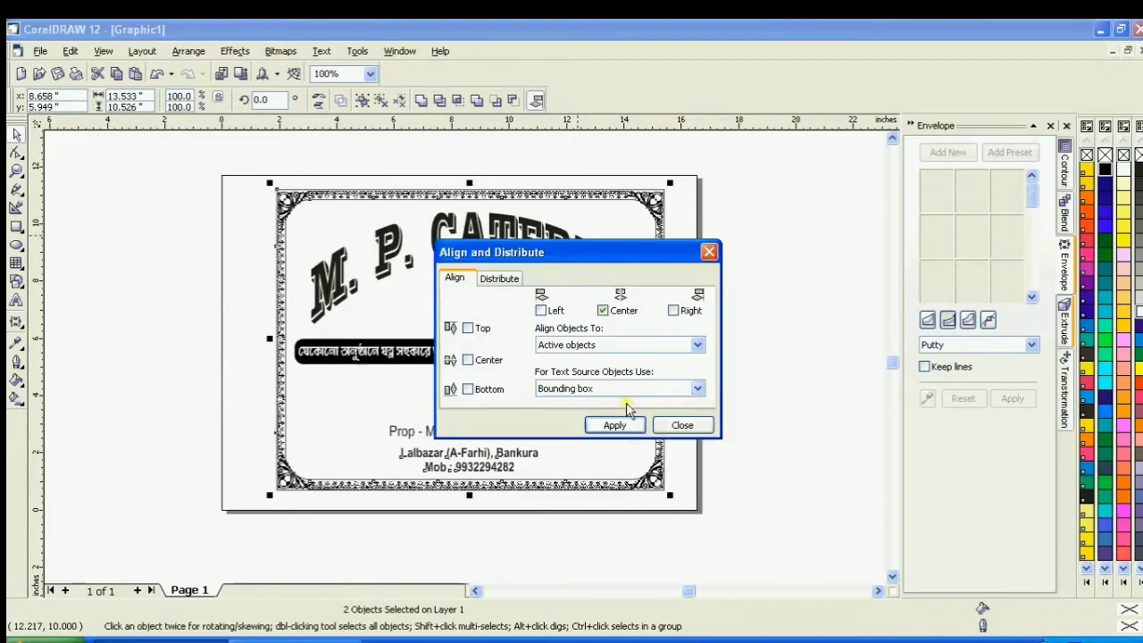
pyautogui.click(614, 426)
pyautogui.click(683, 426)
pyautogui.click(664, 535)
# Enlarge the address and mobile block to a text size of about 34.3 points.
pyautogui.scroll(1, 663, 535)
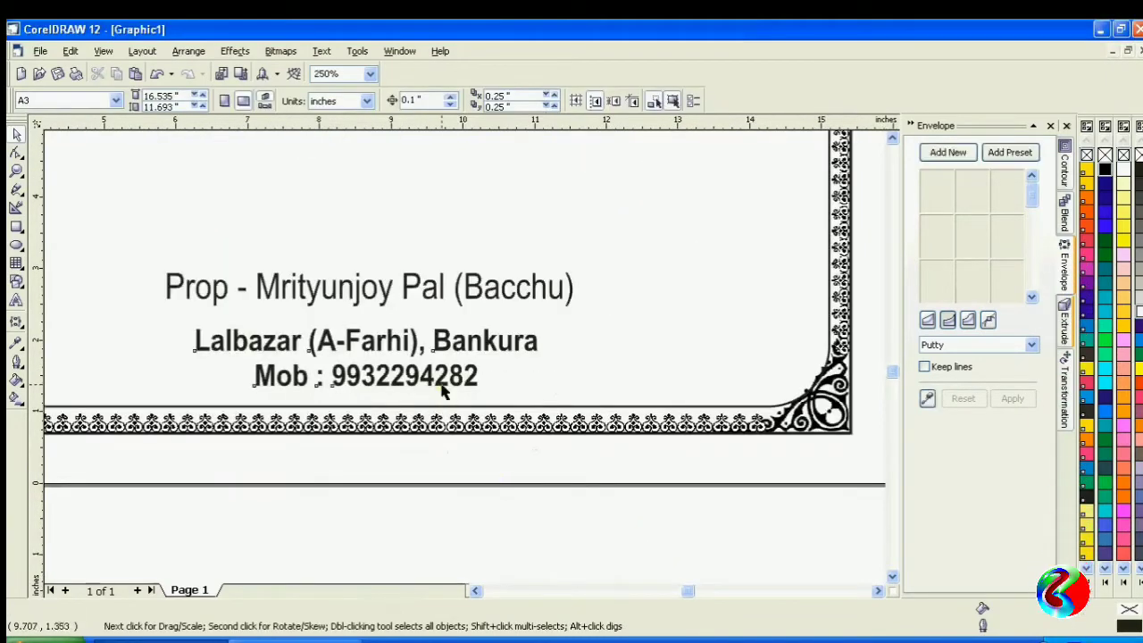
pyautogui.click(447, 379)
pyautogui.scroll(-1, 608, 364)
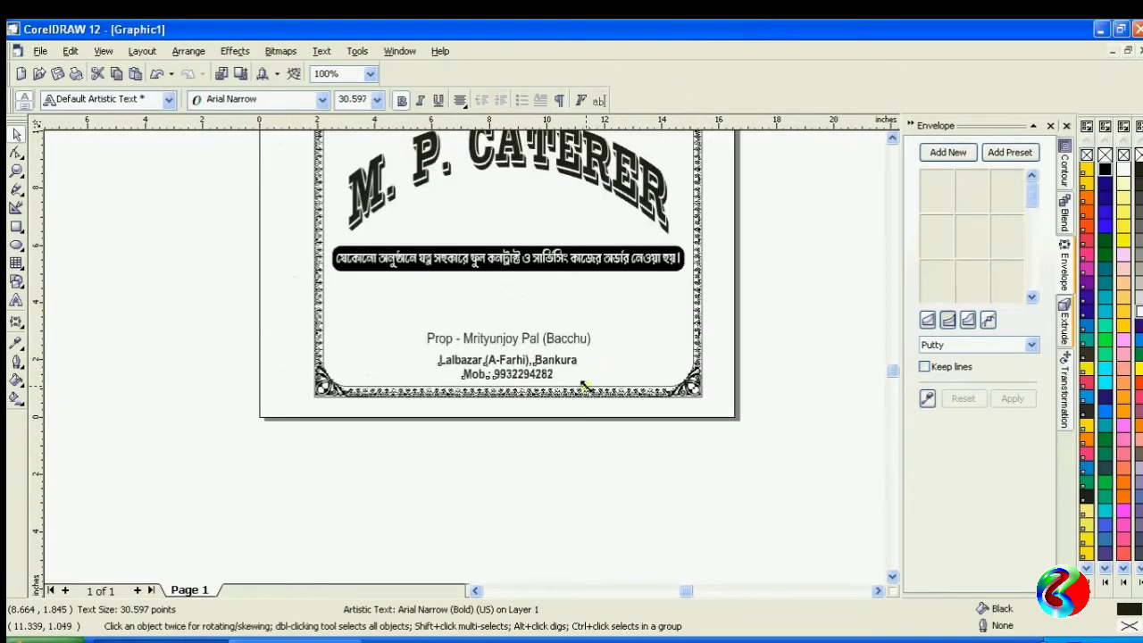
pyautogui.click(611, 432)
pyautogui.scroll(2, 587, 408)
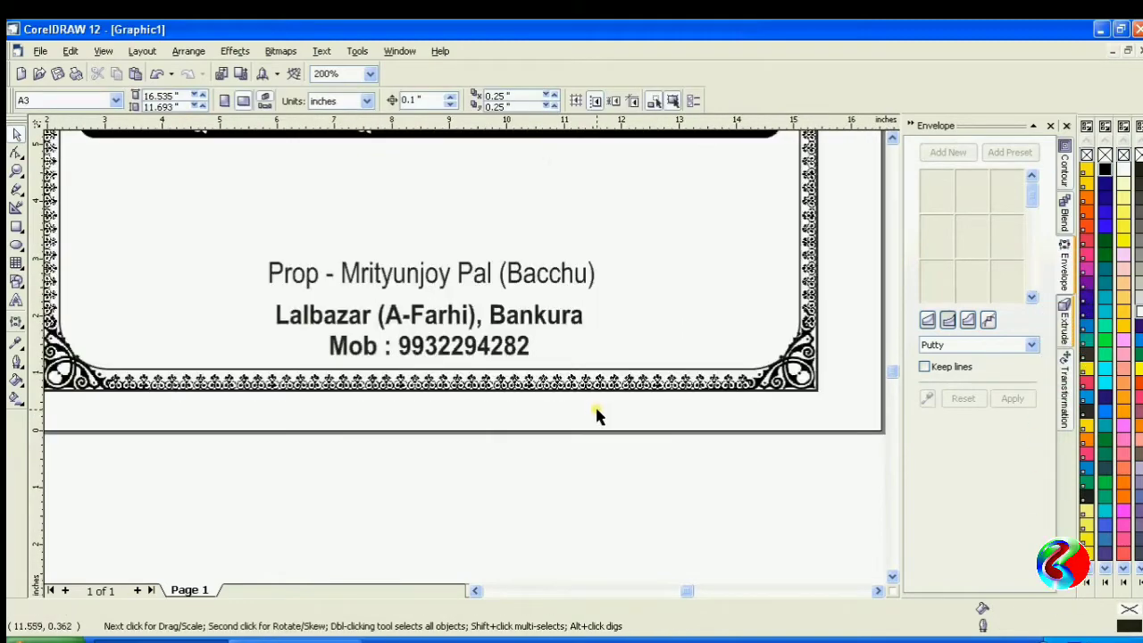
# Convert the address line above the mobile number to UPPERCASE.
pyautogui.doubleClick(277, 320)
pyautogui.moveTo(273, 311); pyautogui.dragTo(522, 315)
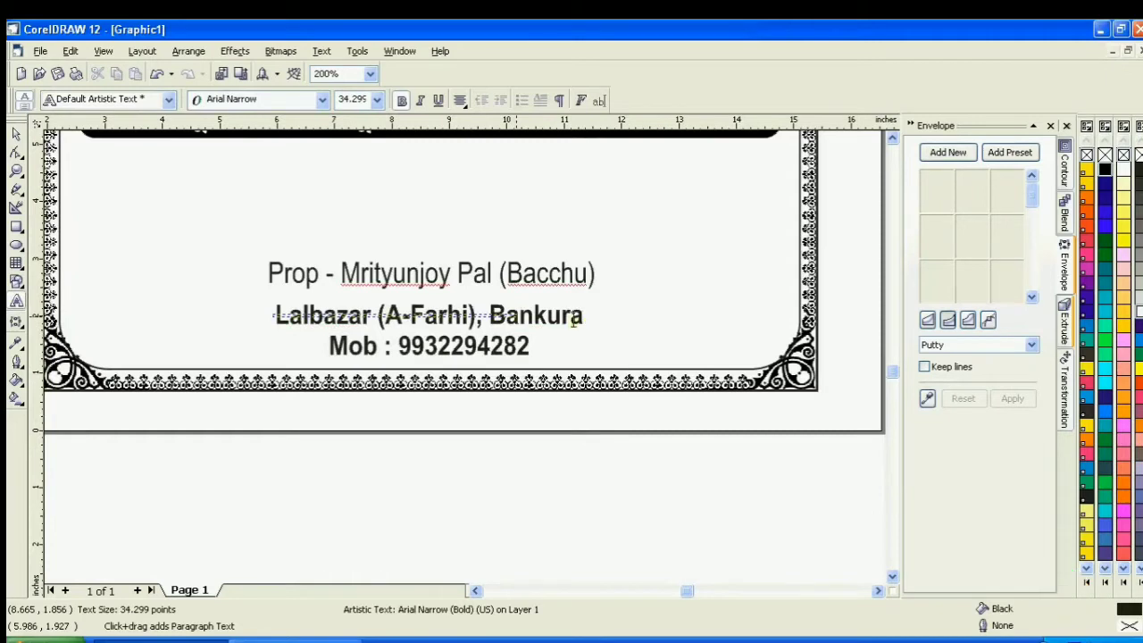
pyautogui.click(276, 318)
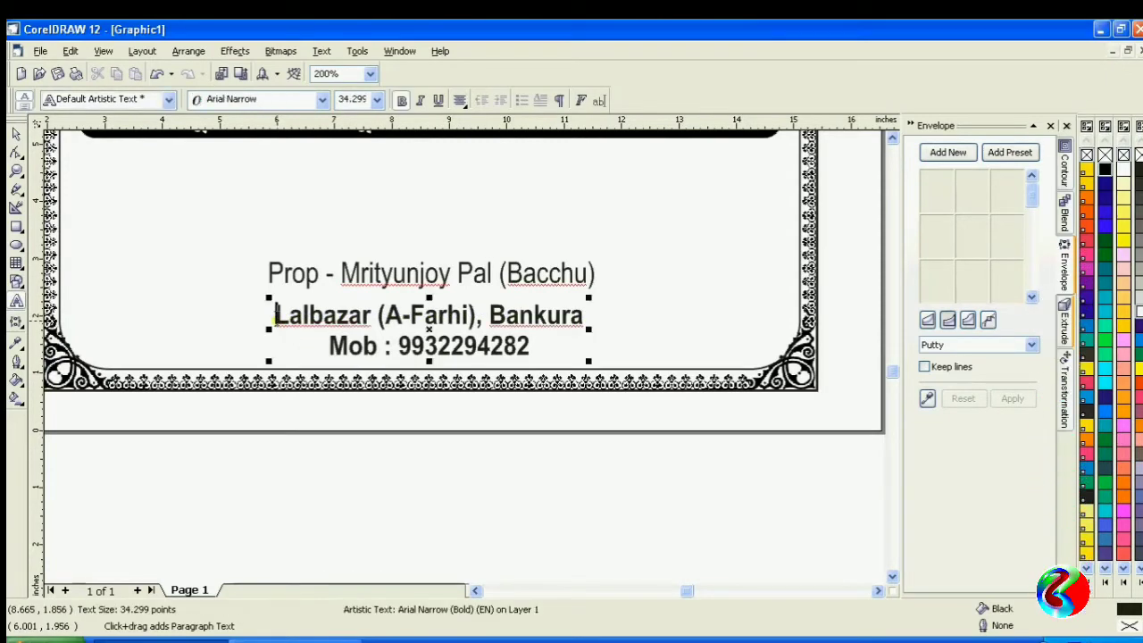
pyautogui.moveTo(275, 314); pyautogui.dragTo(582, 317)
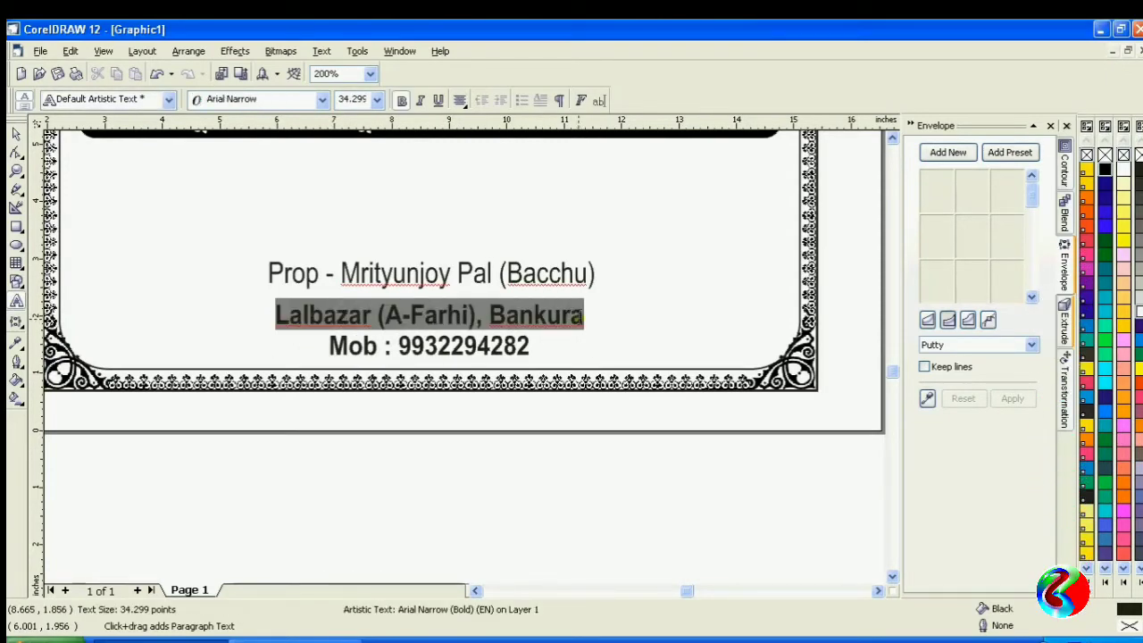
pyautogui.click(320, 50)
pyautogui.click(339, 229)
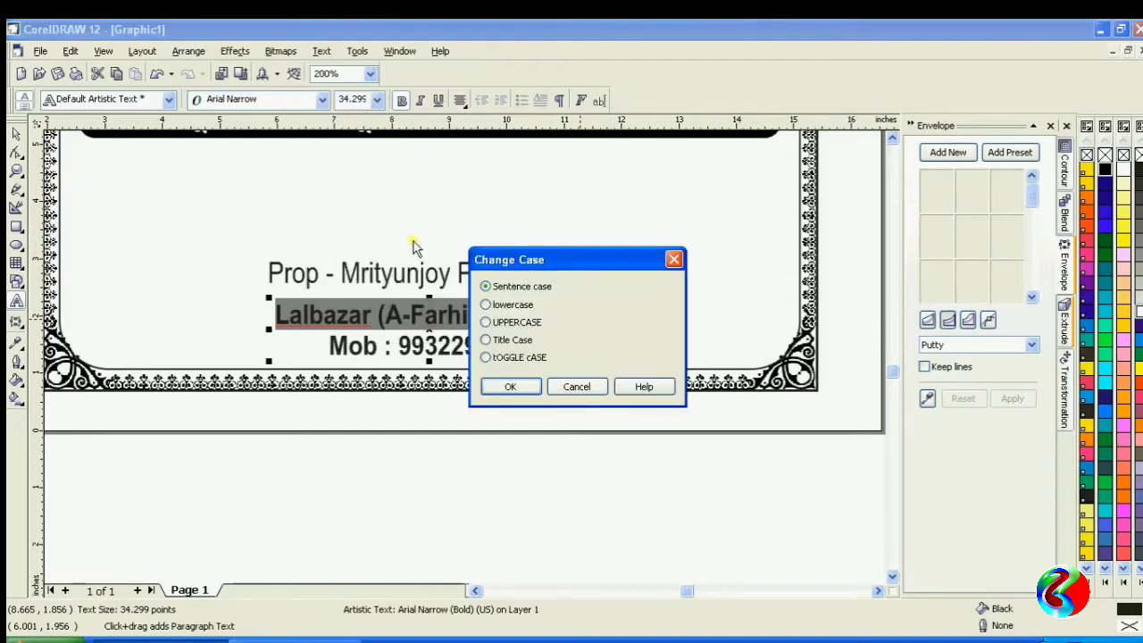
pyautogui.click(500, 323)
pyautogui.click(513, 389)
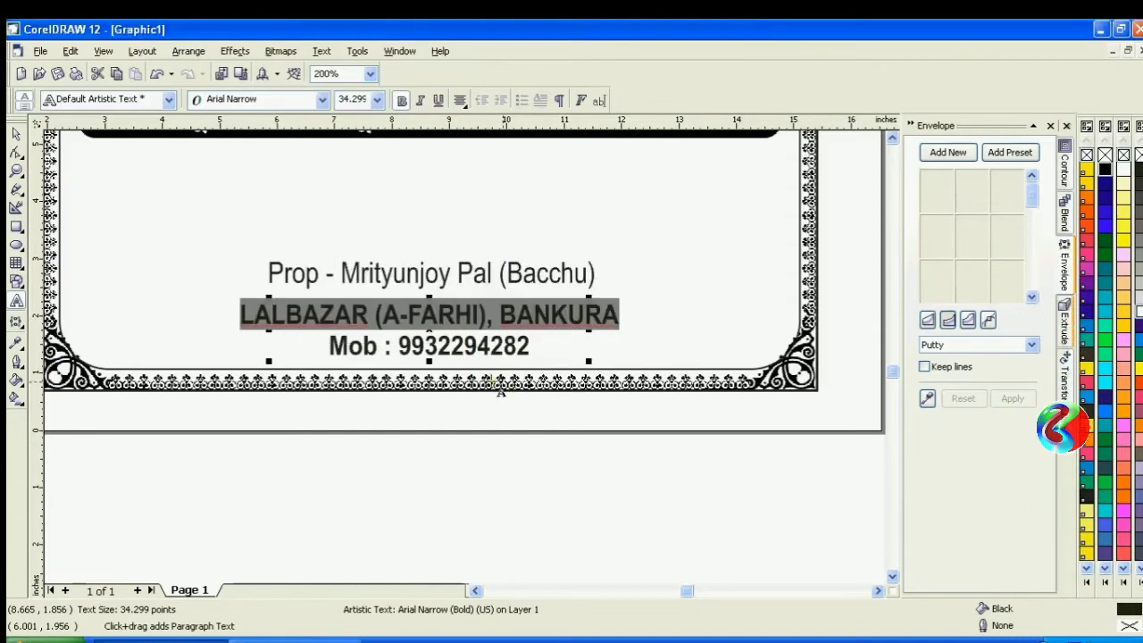
# Scale the address and mobile block up slightly above the frame's lower edge.
pyautogui.click(16, 135)
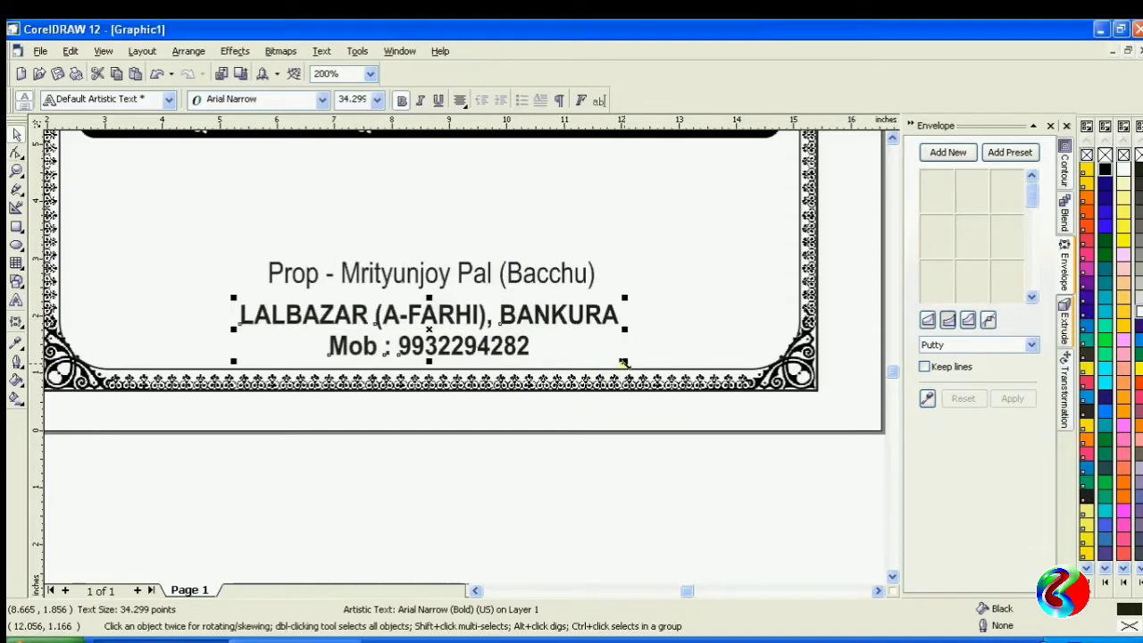
pyautogui.moveTo(623, 363); pyautogui.dragTo(637, 365)
pyautogui.press('Escape')
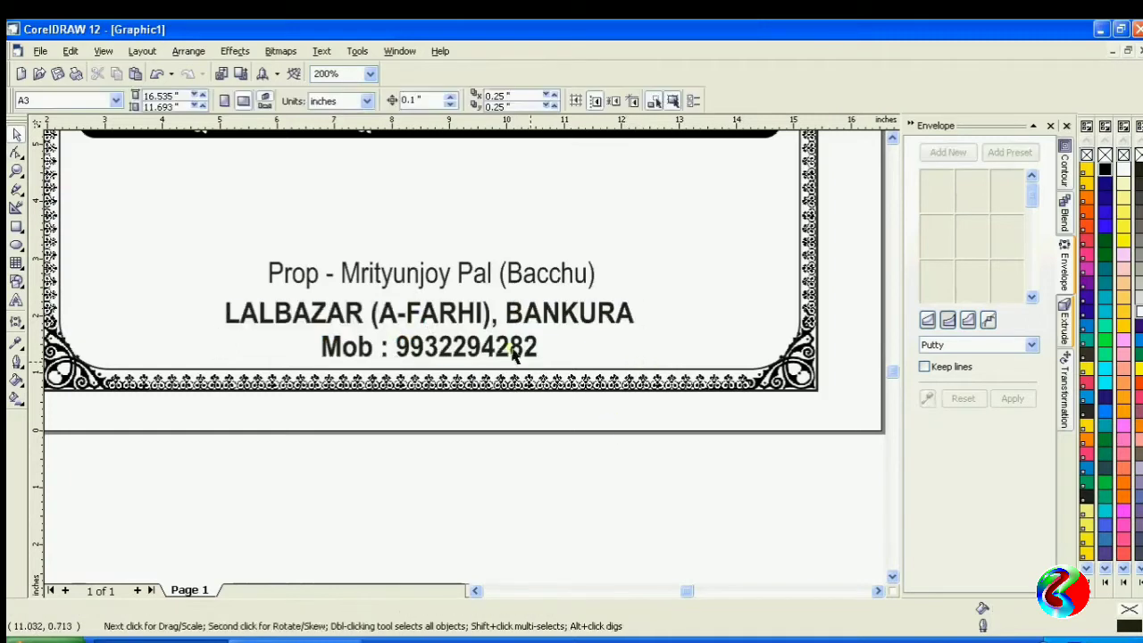
# Set the proprietor line in the Zurich XCn BT font and enlarge it to about 45.2 points.
pyautogui.click(444, 284)
pyautogui.click(320, 99)
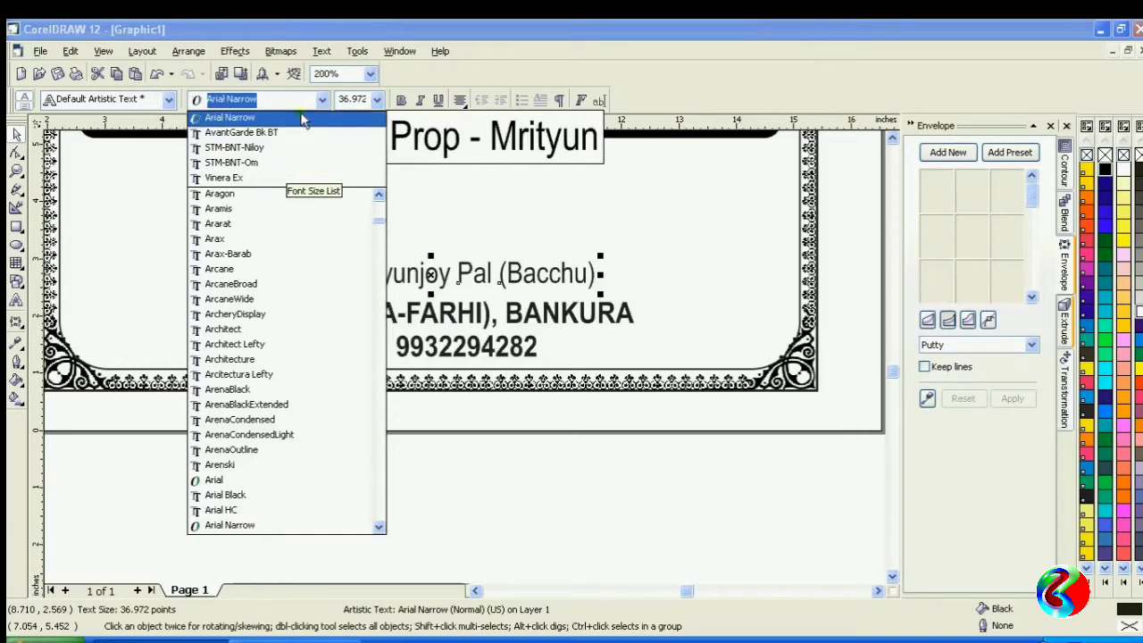
pyautogui.click(320, 100)
pyautogui.click(320, 100)
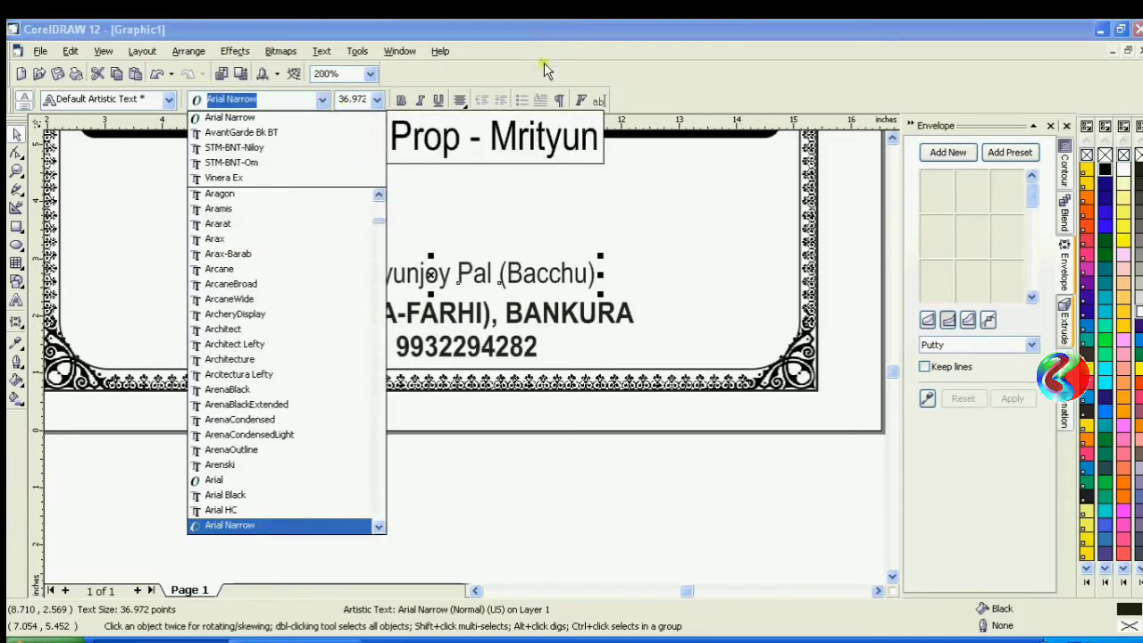
pyautogui.moveTo(380, 222); pyautogui.dragTo(378, 527)
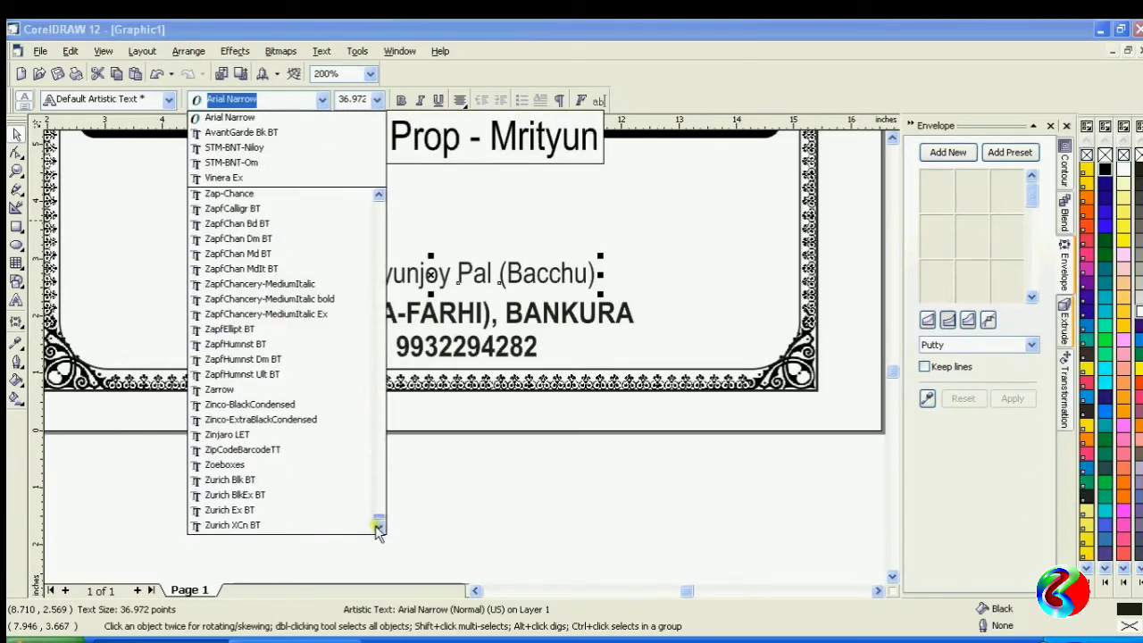
pyautogui.press('Up')
pyautogui.press('Up')
pyautogui.press('Up')
pyautogui.press('Up')
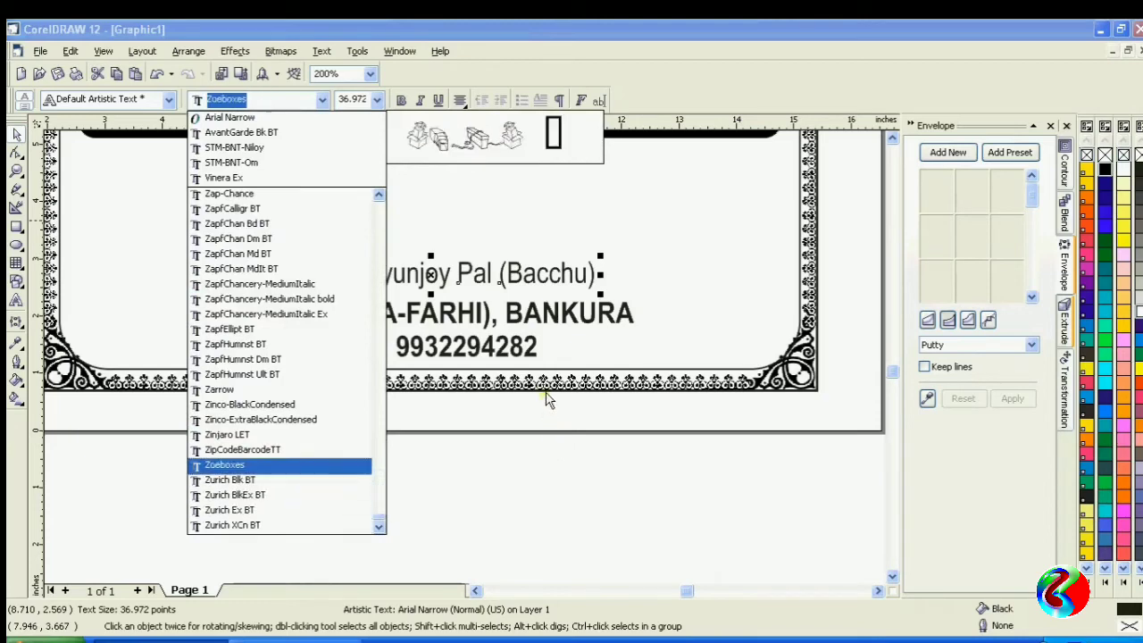
pyautogui.press('Down')
pyautogui.press('Down')
pyautogui.press('Down')
pyautogui.press('Down')
pyautogui.press('Return')
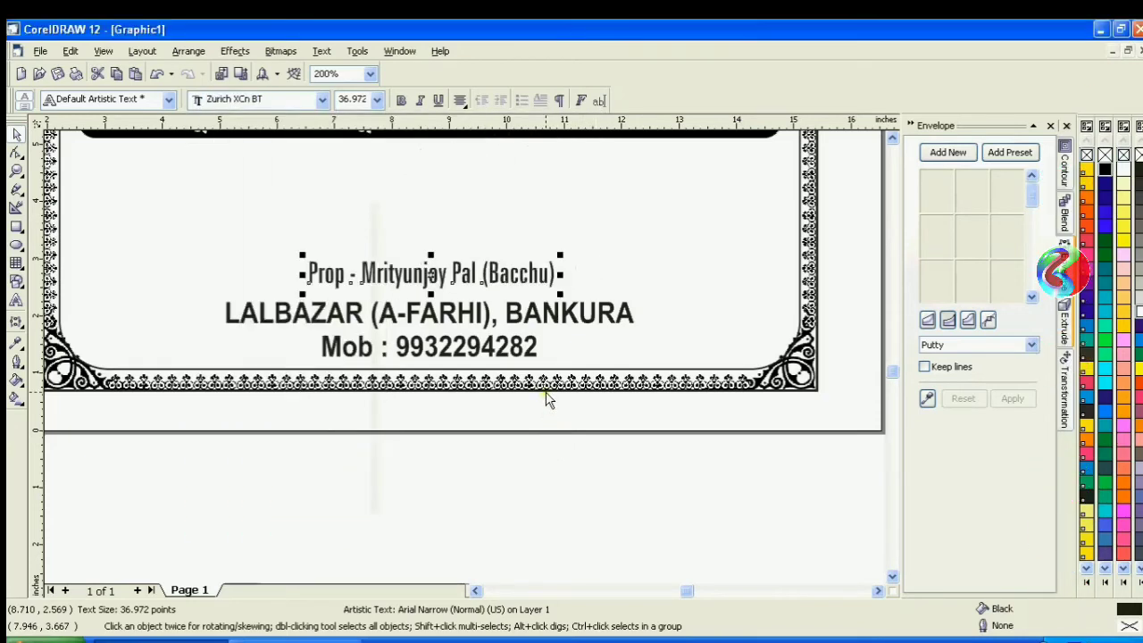
pyautogui.moveTo(560, 293); pyautogui.dragTo(588, 298)
pyautogui.click(497, 402)
# Try the ZapfChancery-MediumItalic bold font on the proprietor line.
pyautogui.click(447, 284)
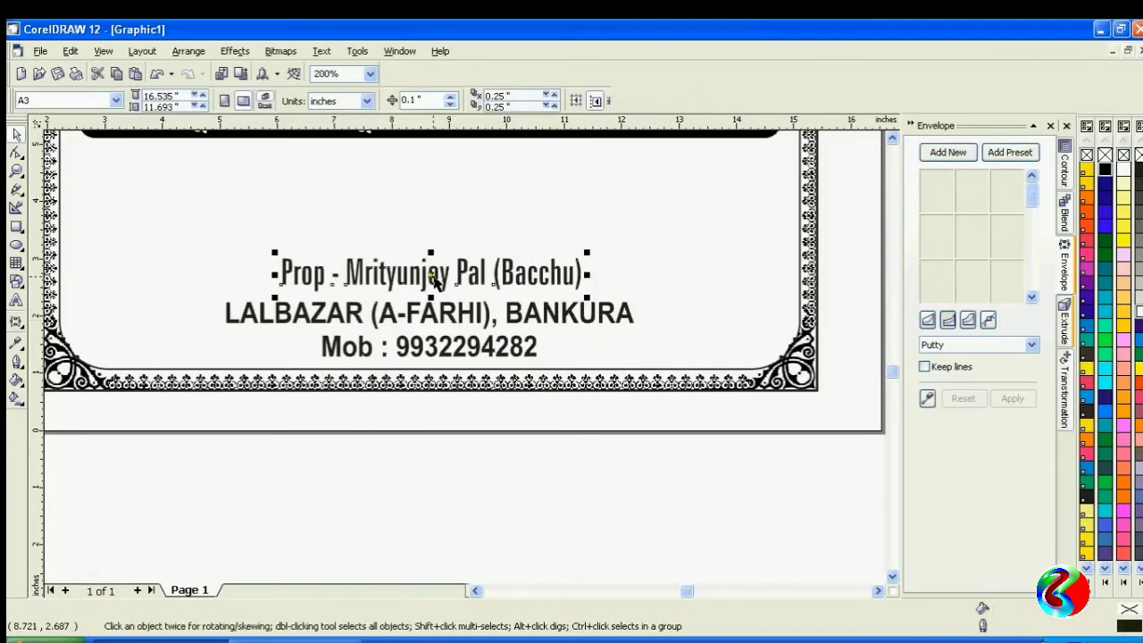
pyautogui.click(322, 100)
pyautogui.press('Up')
pyautogui.press('Up')
pyautogui.press('Up')
pyautogui.press('Up')
pyautogui.press('Up')
pyautogui.press('Up')
pyautogui.press('Up')
pyautogui.press('Up')
pyautogui.press('Up')
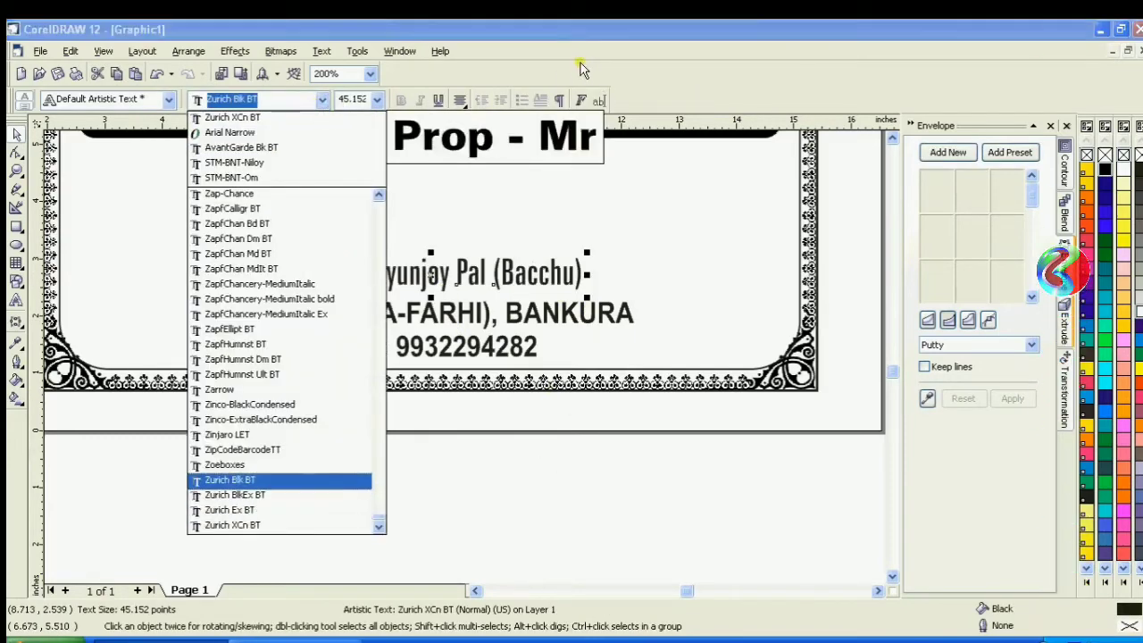
pyautogui.press('Up')
pyautogui.press('Up')
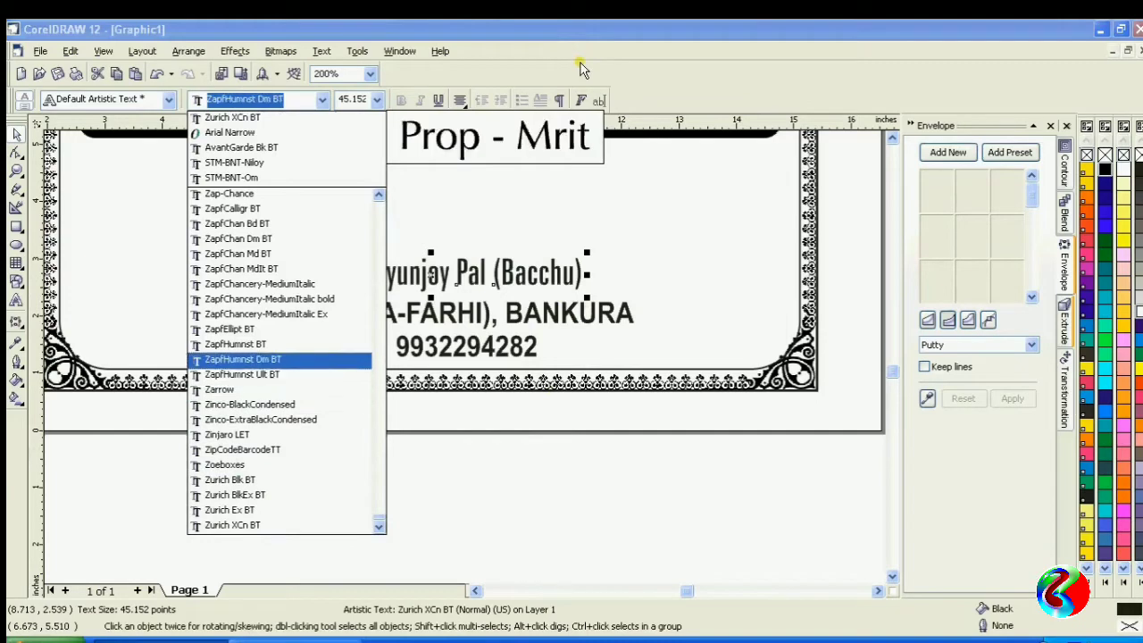
pyautogui.press('Up')
pyautogui.press('Up')
pyautogui.press('Up')
pyautogui.press('Up')
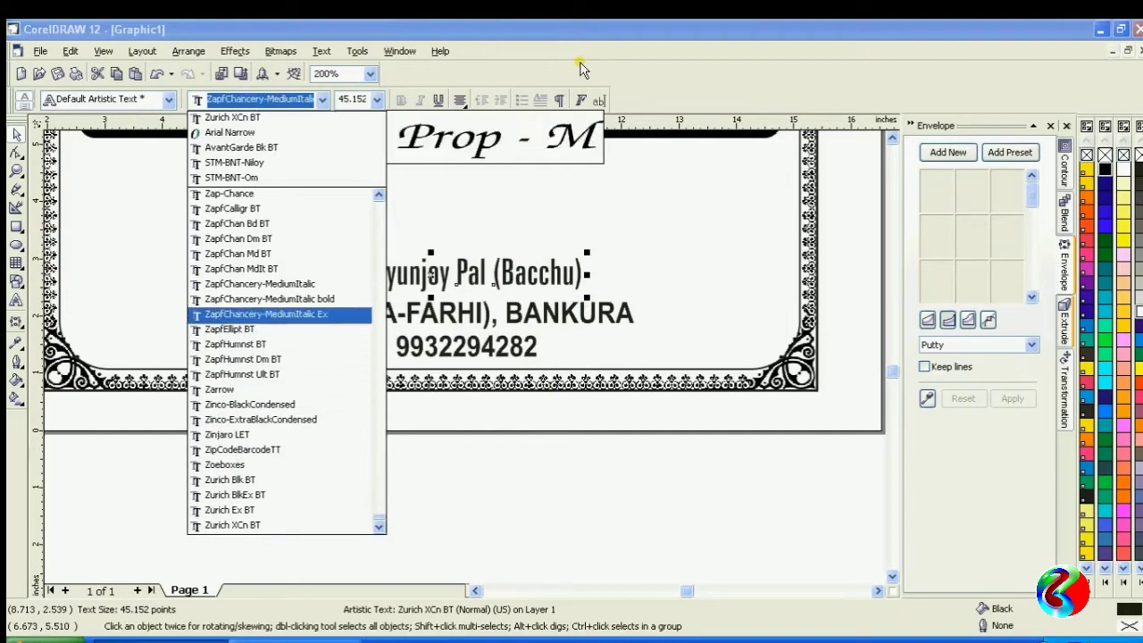
pyautogui.press('Return')
pyautogui.press('Up')
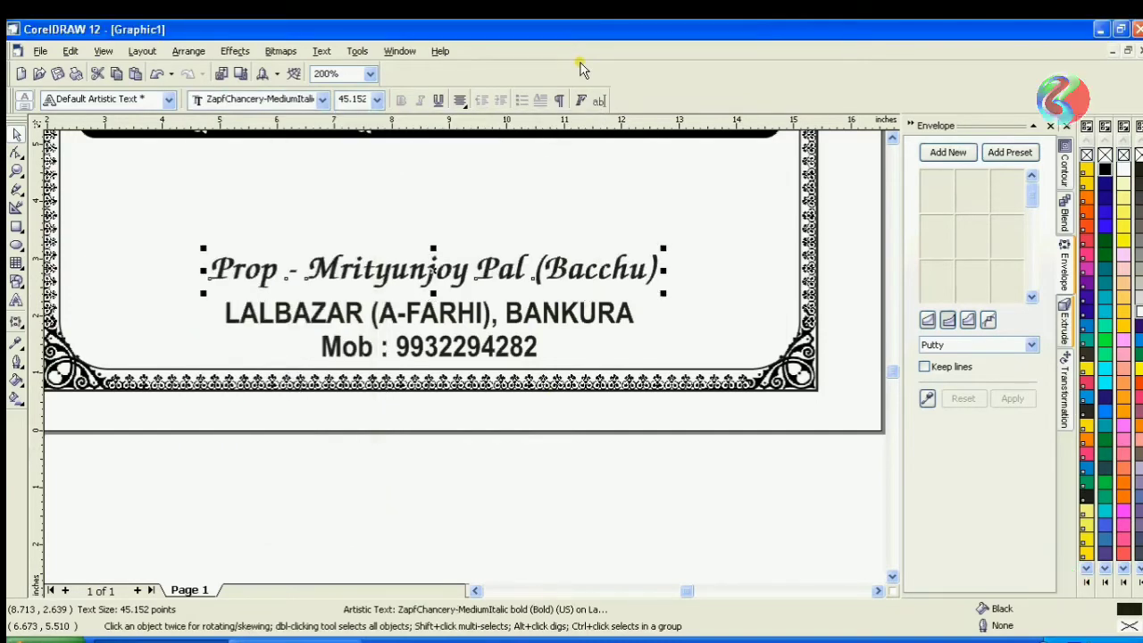
# Try the Yearlind-Normal font on the proprietor line.
pyautogui.click(323, 100)
pyautogui.press('Up')
pyautogui.press('Up')
pyautogui.press('Up')
pyautogui.press('Up')
pyautogui.press('Up')
pyautogui.press('Up')
pyautogui.press('Up')
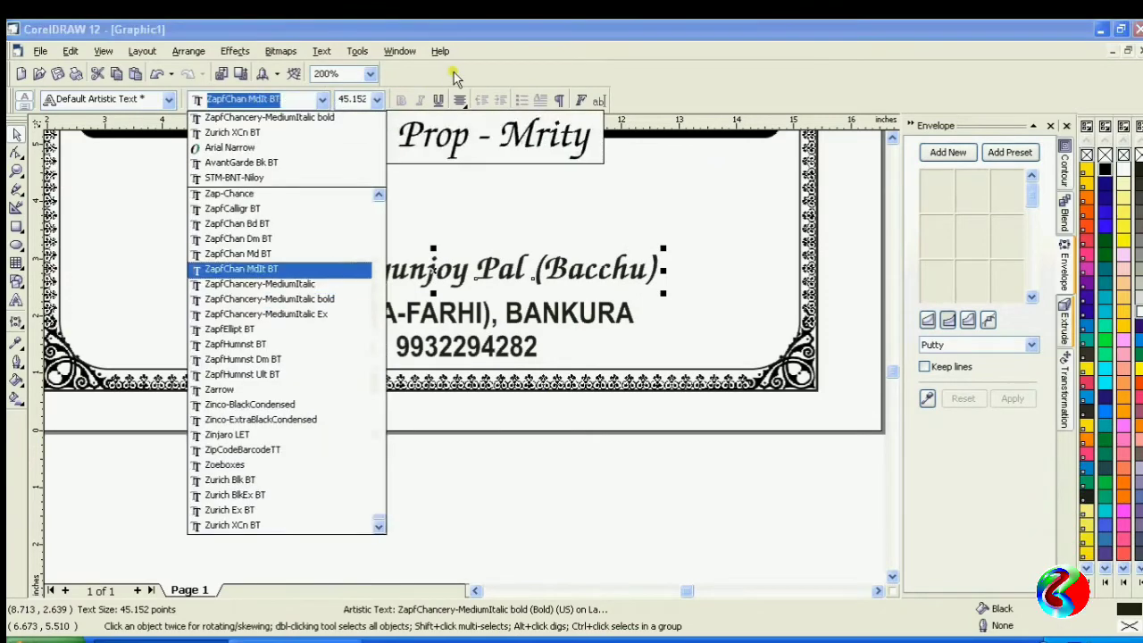
pyautogui.press('Up')
pyautogui.press('Up')
pyautogui.press('Up')
pyautogui.press('Up')
pyautogui.press('Up')
pyautogui.press('Up')
pyautogui.press('Up')
pyautogui.press('Up')
pyautogui.press('Up')
pyautogui.press('Up')
pyautogui.press('Up')
pyautogui.press('Up')
pyautogui.press('Up')
pyautogui.press('Up')
pyautogui.press('Up')
pyautogui.press('Up')
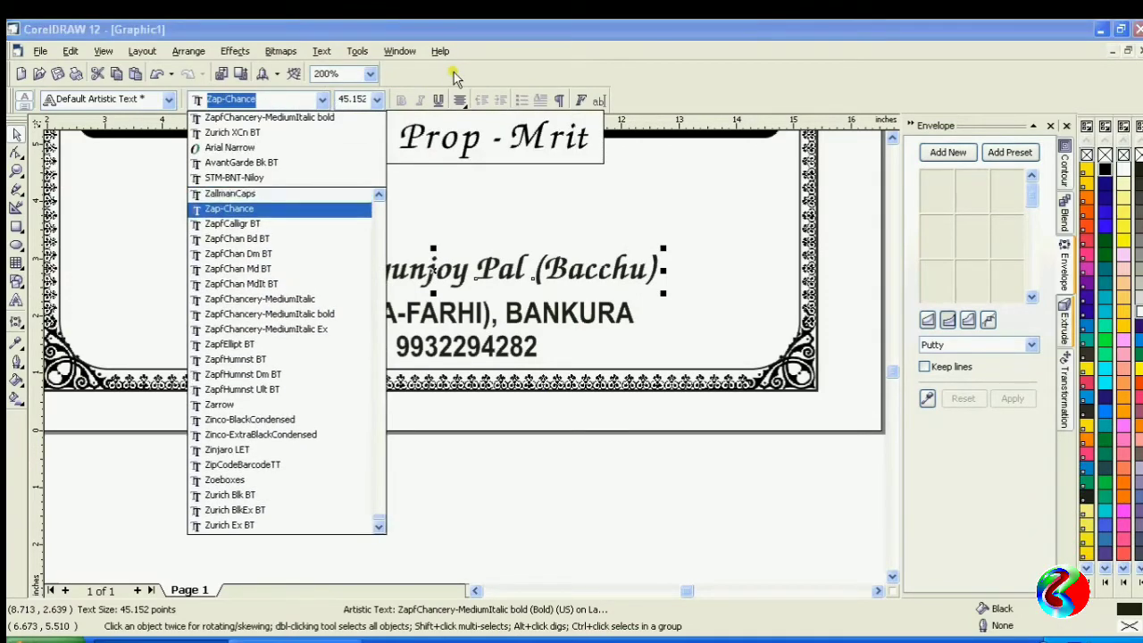
pyautogui.press('Up')
pyautogui.press('Up')
pyautogui.press('Up')
pyautogui.press('Up')
pyautogui.press('Up')
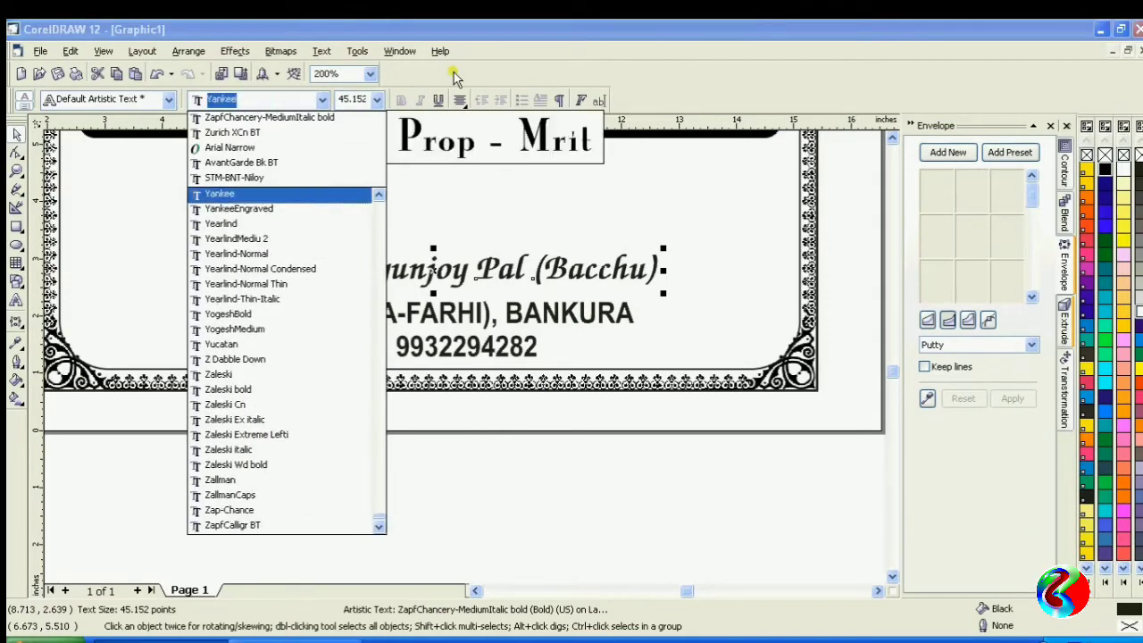
pyautogui.press('Down')
pyautogui.press('Down')
pyautogui.press('Down')
pyautogui.press('Down')
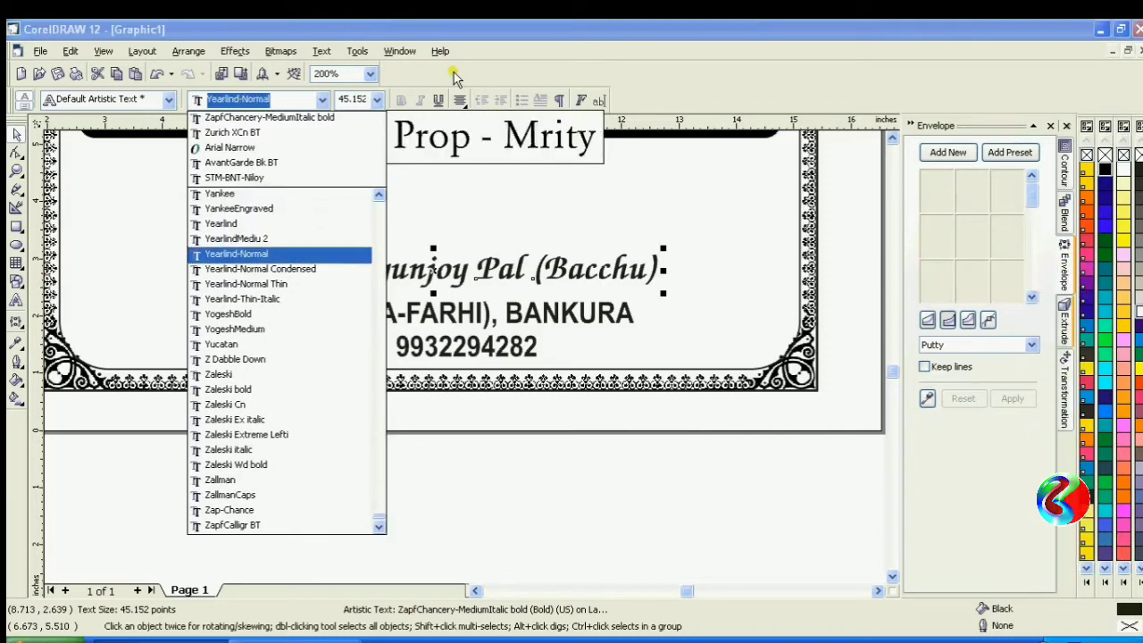
pyautogui.press('Return')
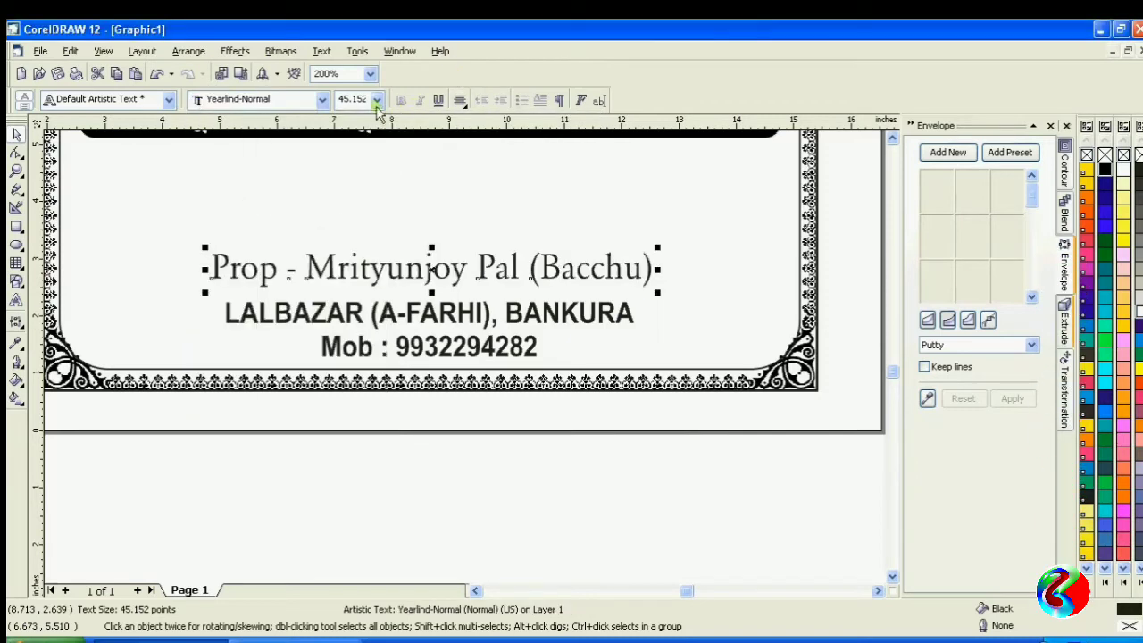
# Try the Yankee font on the proprietor line.
pyautogui.click(322, 100)
pyautogui.press('Up')
pyautogui.press('Up')
pyautogui.press('Up')
pyautogui.press('Up')
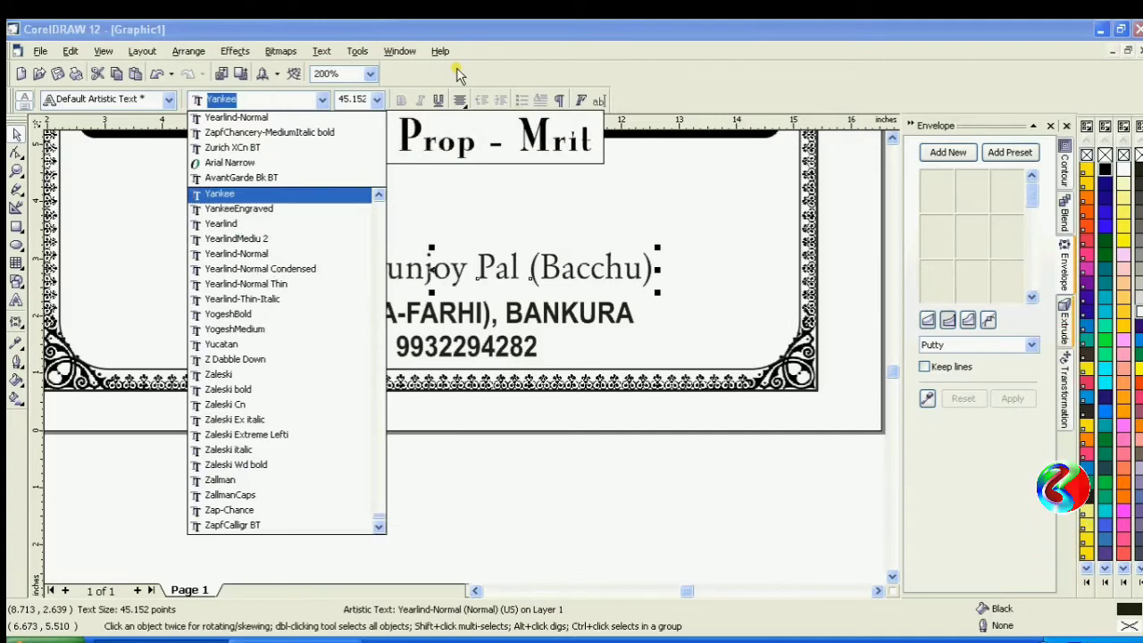
pyautogui.press('Return')
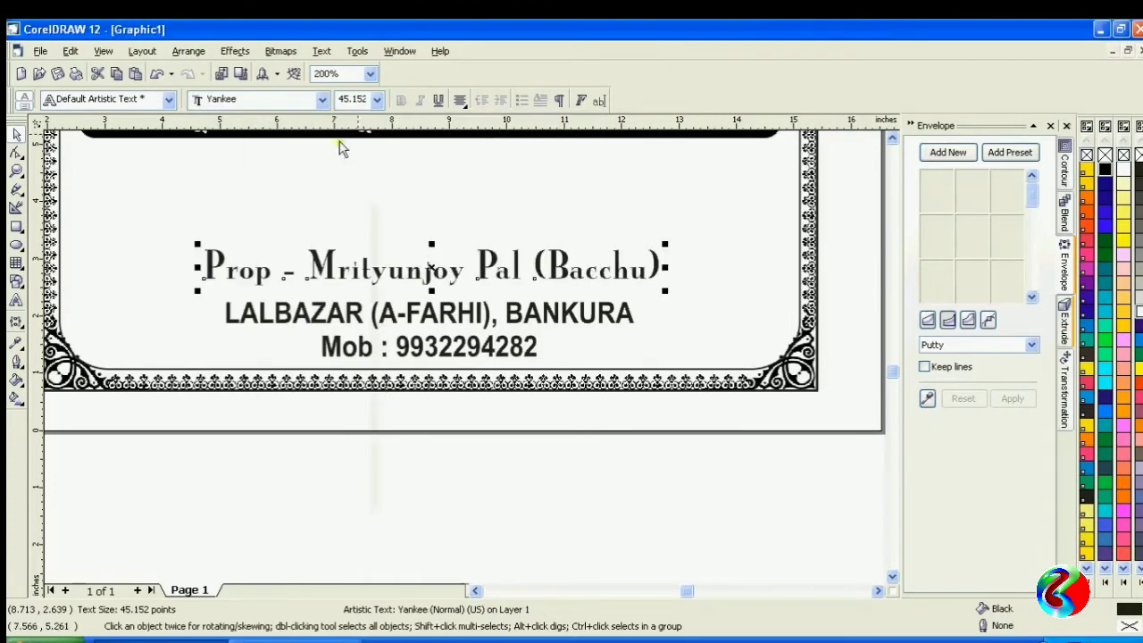
# Try the WorldsAtWar BB font on the proprietor line.
pyautogui.click(323, 100)
pyautogui.press('Up')
pyautogui.press('Up')
pyautogui.press('Up')
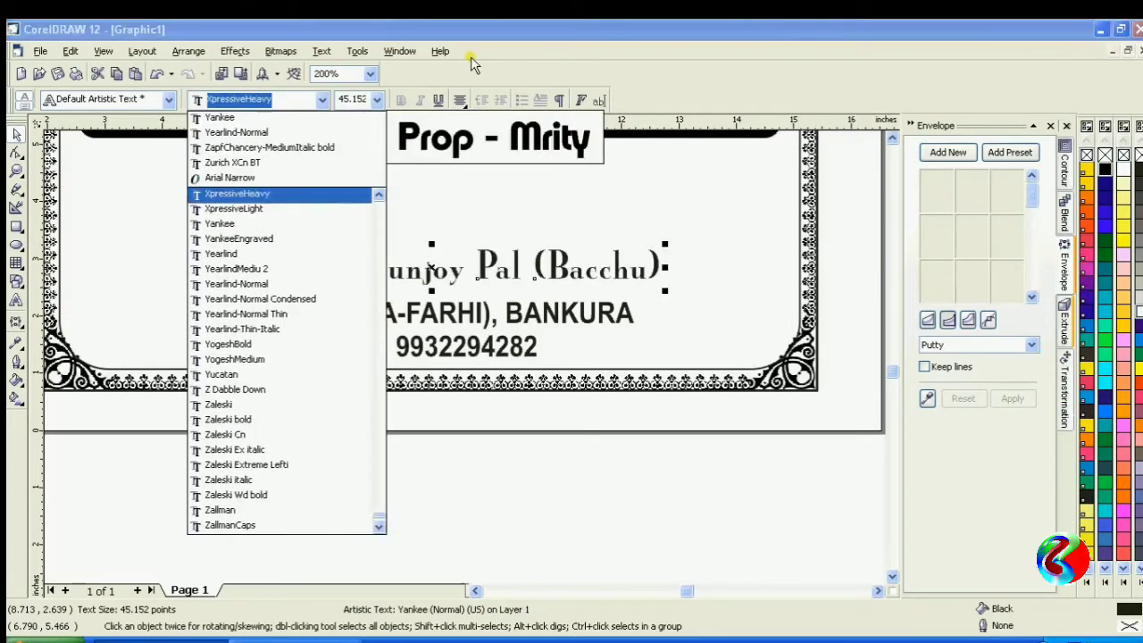
pyautogui.press('Up')
pyautogui.press('Up')
pyautogui.press('Up')
pyautogui.press('Up')
pyautogui.press('Up')
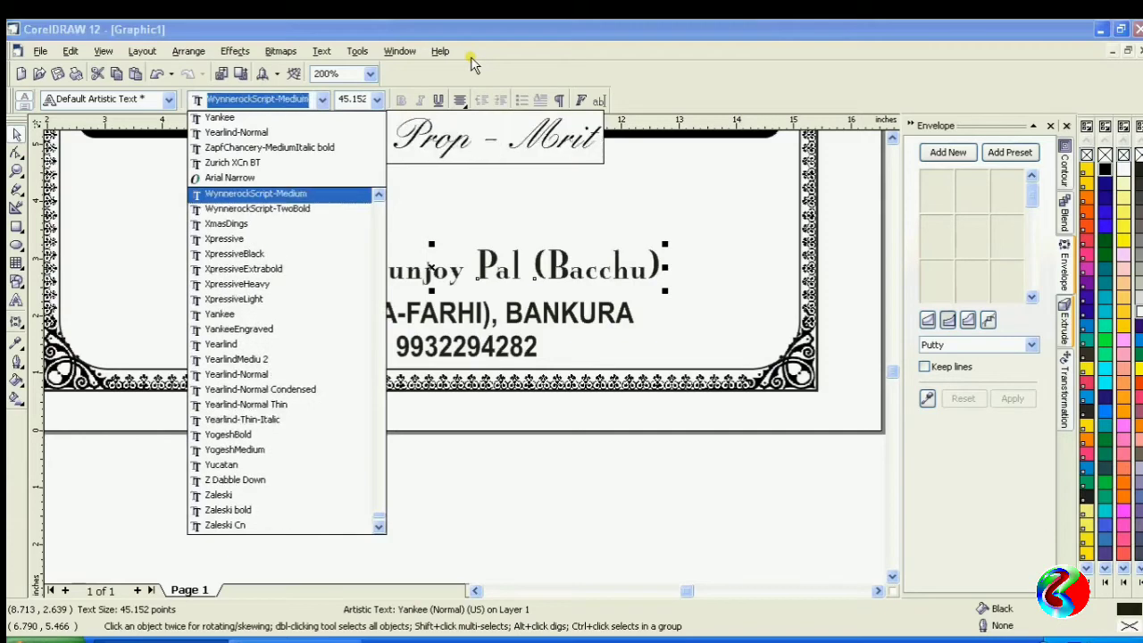
pyautogui.press('Up')
pyautogui.press('Up')
pyautogui.press('Up')
pyautogui.press('Up')
pyautogui.press('Up')
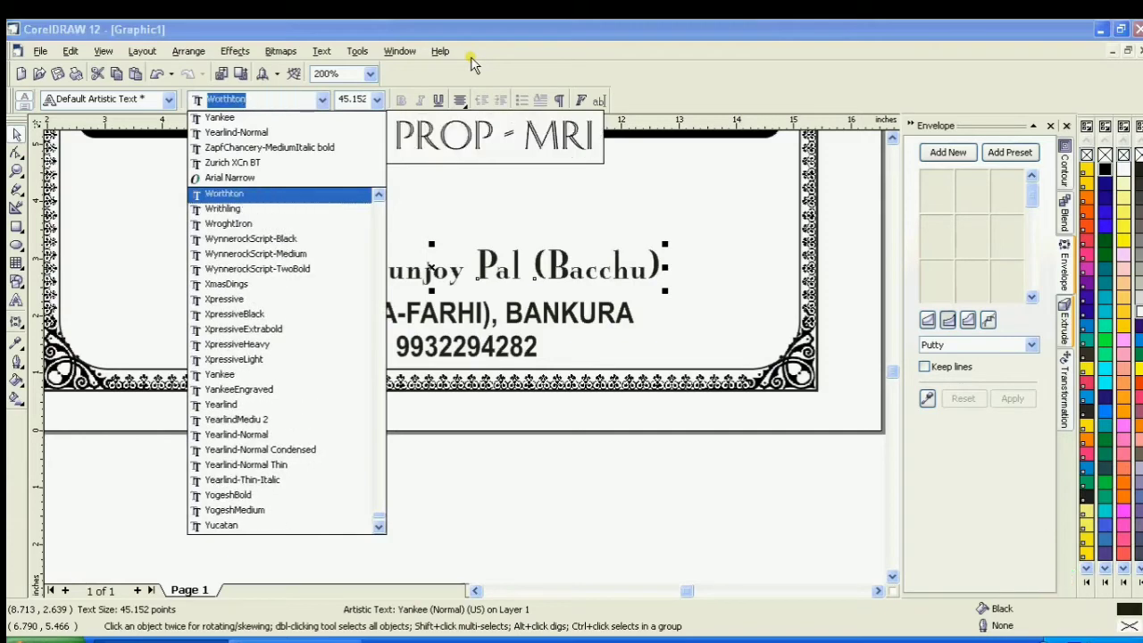
pyautogui.press('Return')
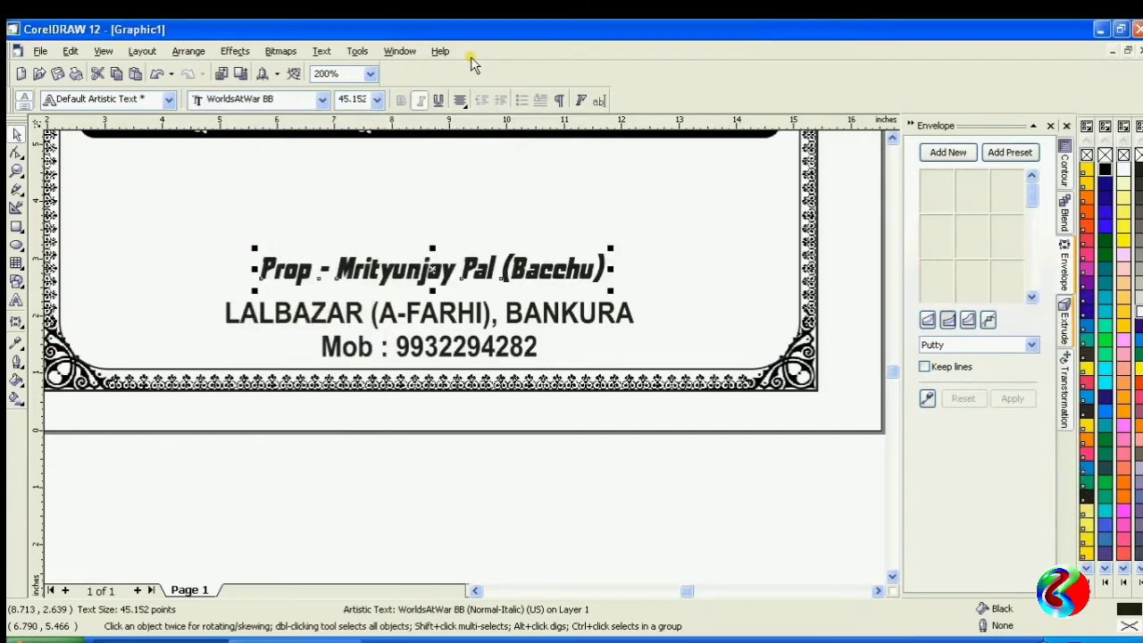
# Try the WinstonScript font on the proprietor line and enlarge the text to about 53.4 points.
pyautogui.click(323, 100)
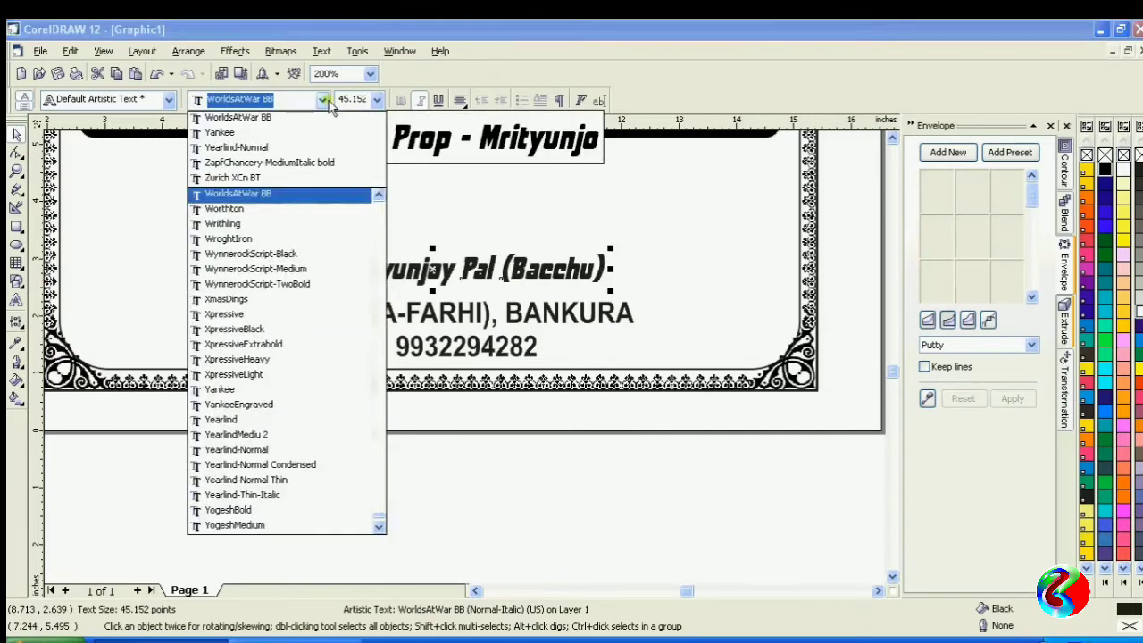
pyautogui.press('Up')
pyautogui.press('Up')
pyautogui.press('Up')
pyautogui.press('Up')
pyautogui.press('Up')
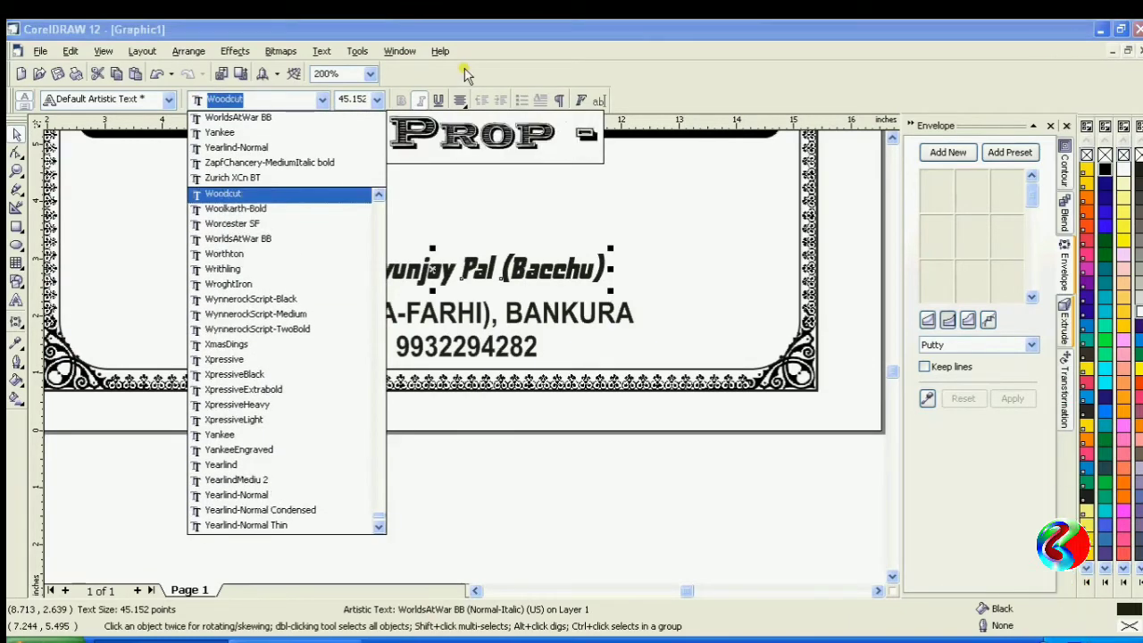
pyautogui.press('Up')
pyautogui.press('Up')
pyautogui.press('Up')
pyautogui.press('Up')
pyautogui.press('Up')
pyautogui.press('Up')
pyautogui.press('Up')
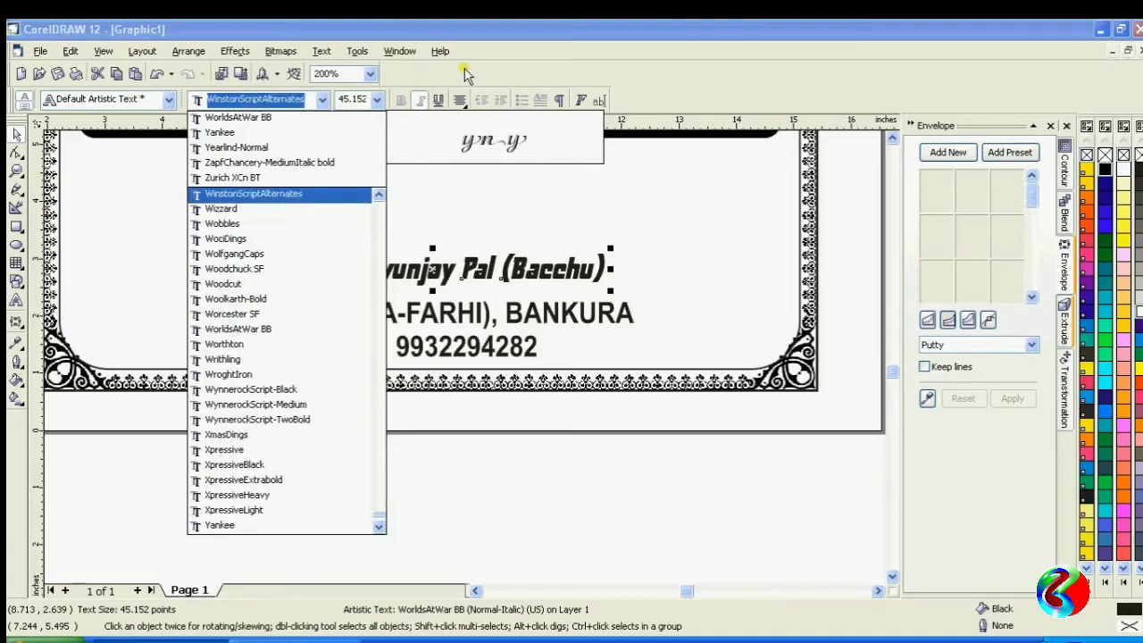
pyautogui.press('Down')
pyautogui.press('Return')
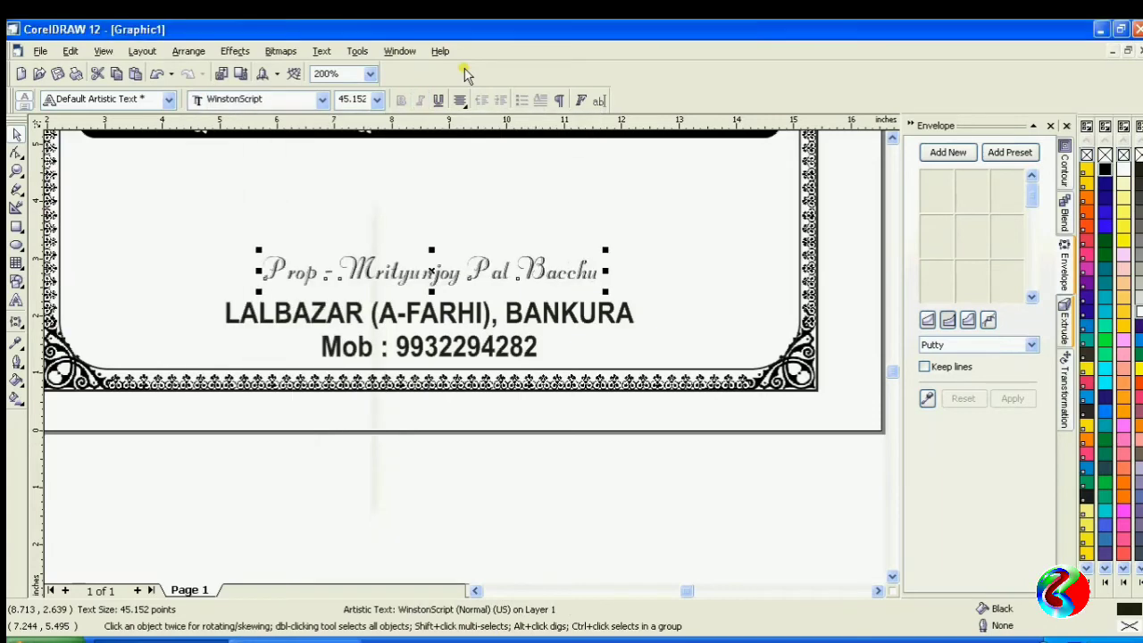
pyautogui.moveTo(604, 293); pyautogui.dragTo(613, 330)
# Set the proprietor line in the XpressiveHeavy font and scale it to about 44.9 points.
pyautogui.click(323, 100)
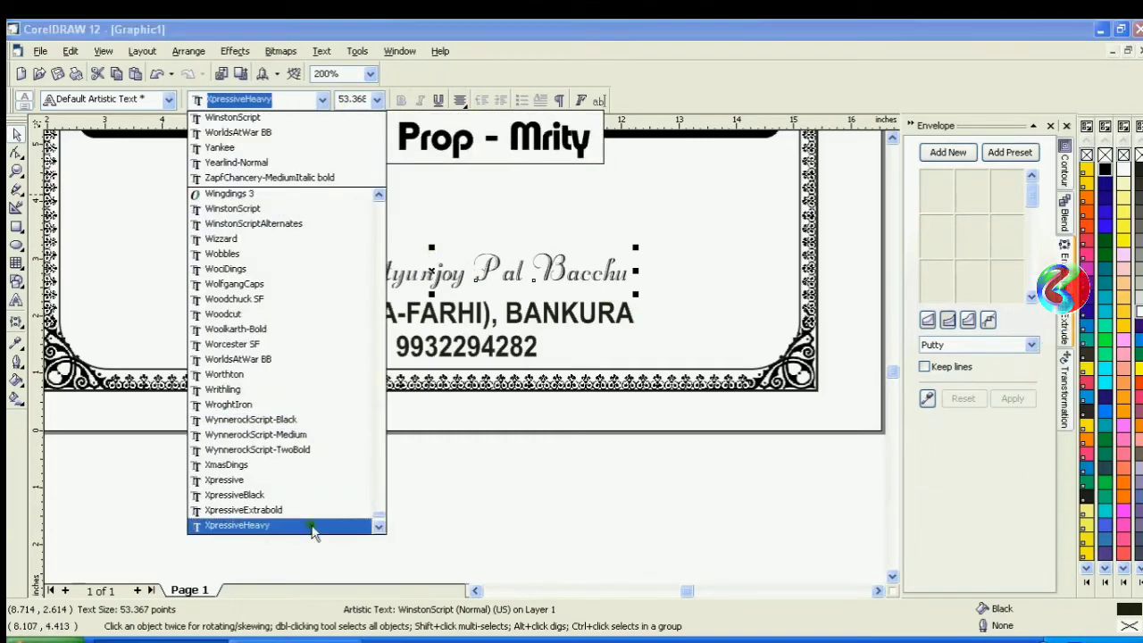
pyautogui.click(299, 527)
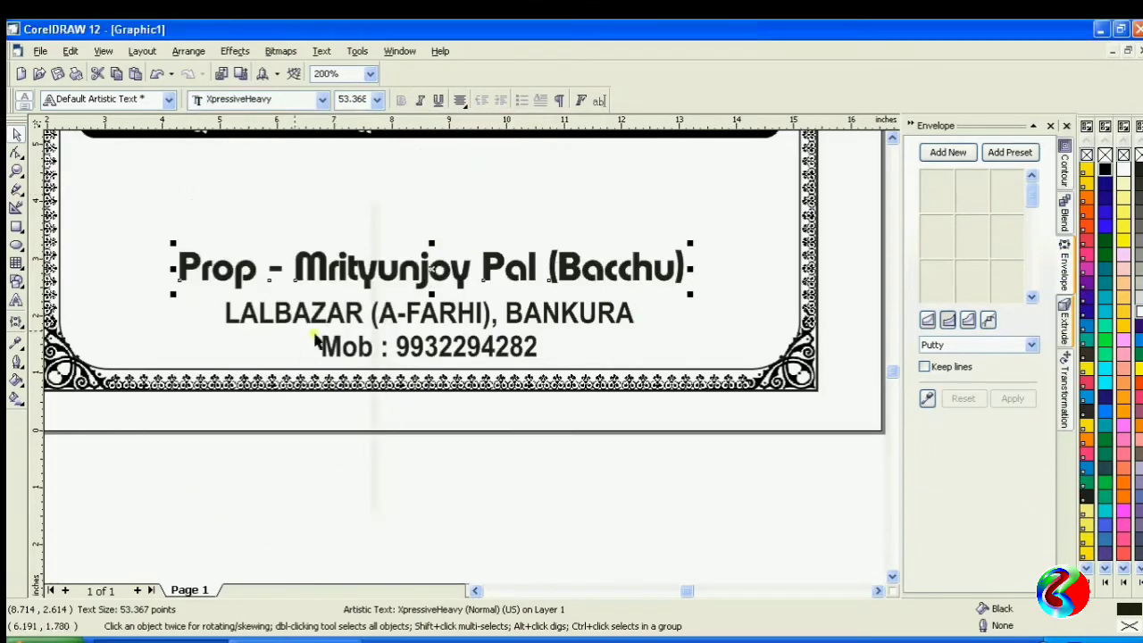
pyautogui.hotkey('ctrl', 'z')
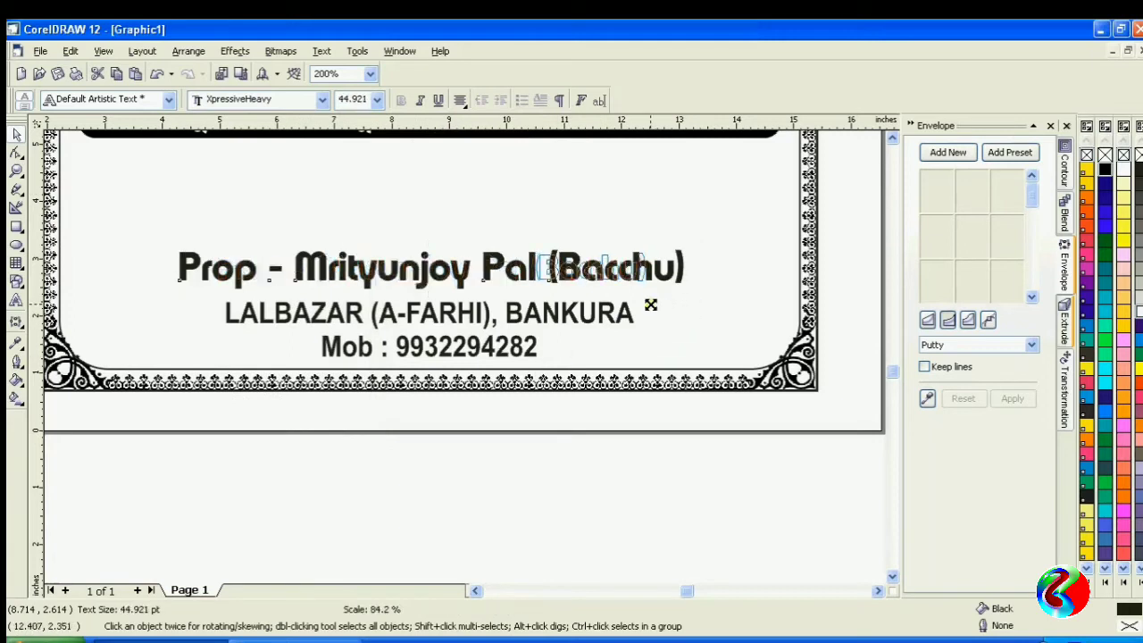
pyautogui.click(599, 450)
# Nudge the address and mobile block up slightly and center it and the proprietor line horizontally on the ornamental frame.
pyautogui.click(458, 324)
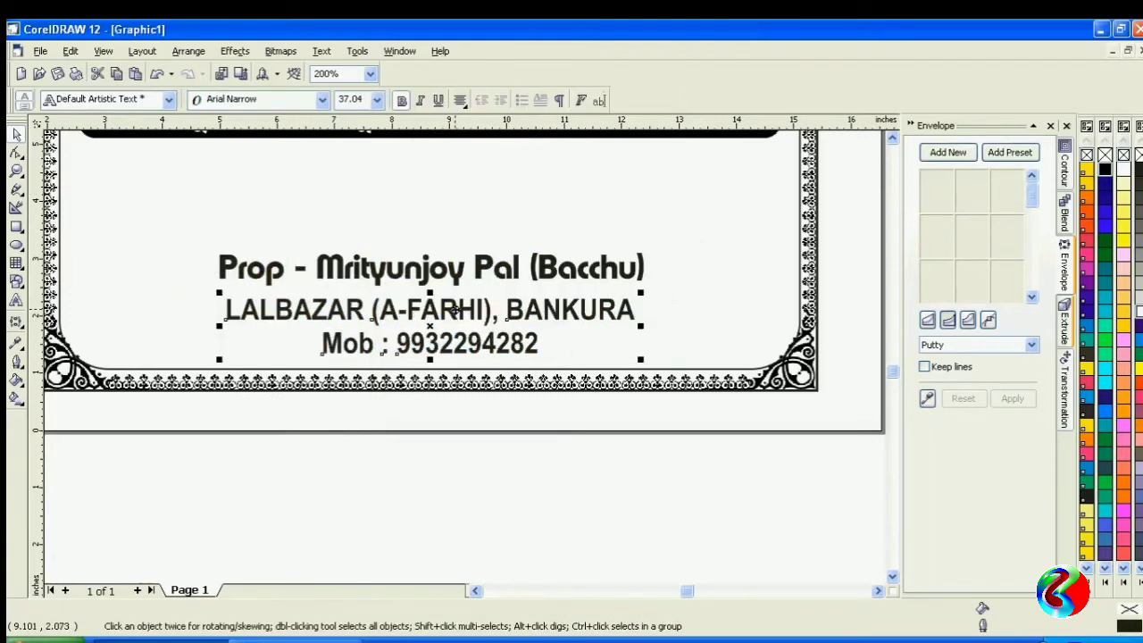
pyautogui.keyDown('shift'); pyautogui.click(630, 275); pyautogui.keyUp('shift')
pyautogui.keyDown('shift'); pyautogui.click(573, 136); pyautogui.keyUp('shift')
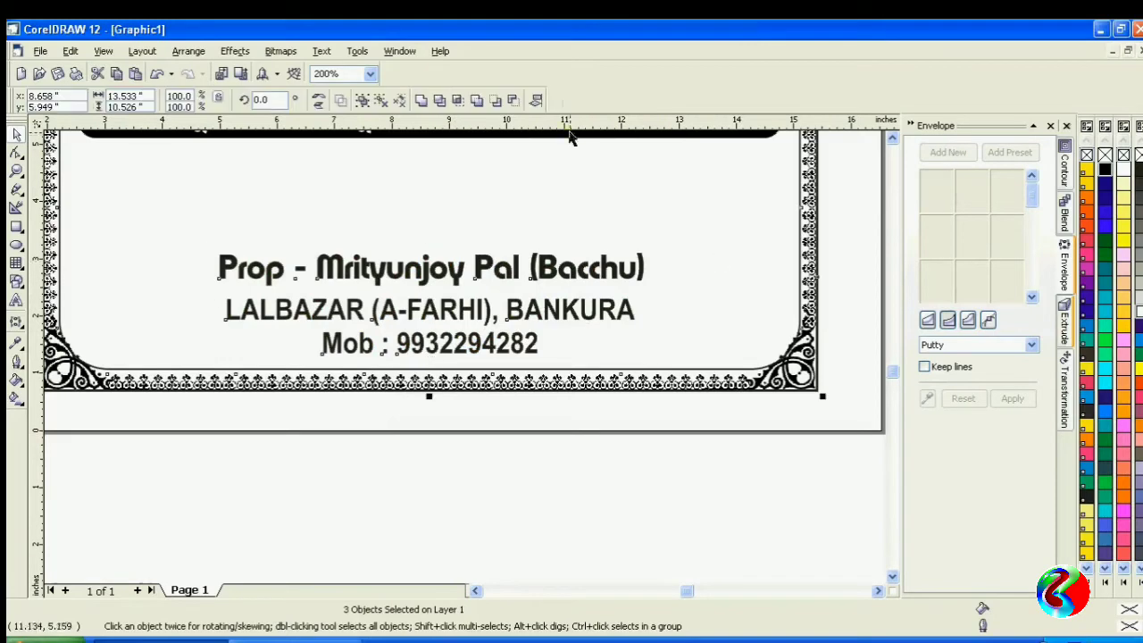
pyautogui.click(536, 101)
pyautogui.click(603, 310)
pyautogui.click(621, 425)
pyautogui.click(682, 425)
pyautogui.click(684, 441)
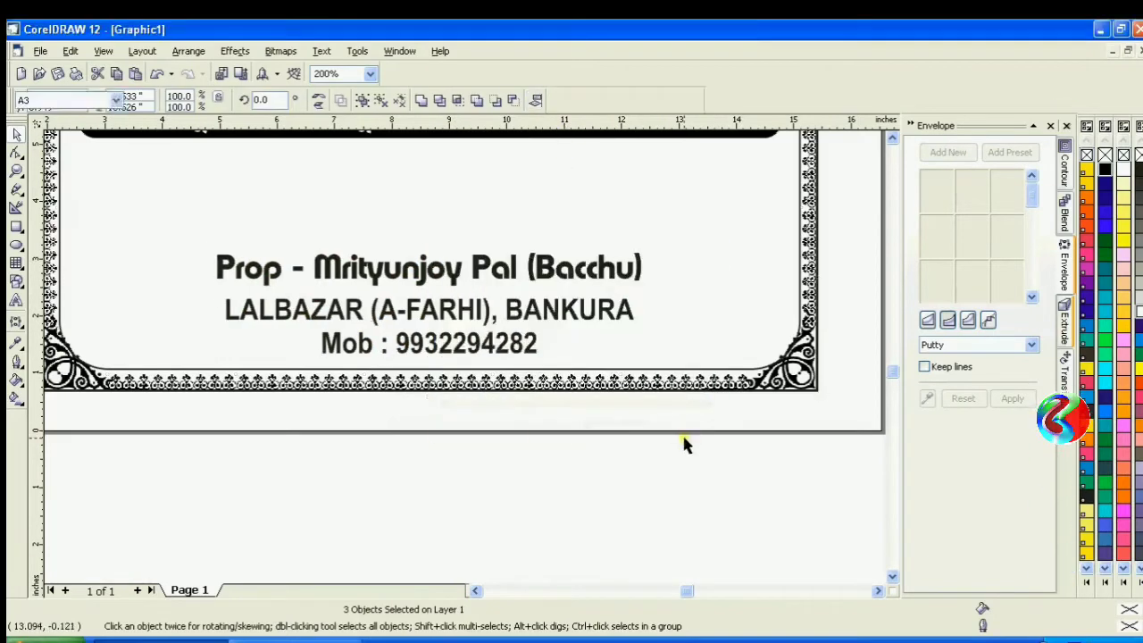
# Nudge the black Bengali service-line banner up about 0.2 inches toward the arched heading and reduce its height slightly.
pyautogui.scroll(-1, 505, 529)
pyautogui.scroll(1, 507, 406)
pyautogui.scroll(-1, 477, 413)
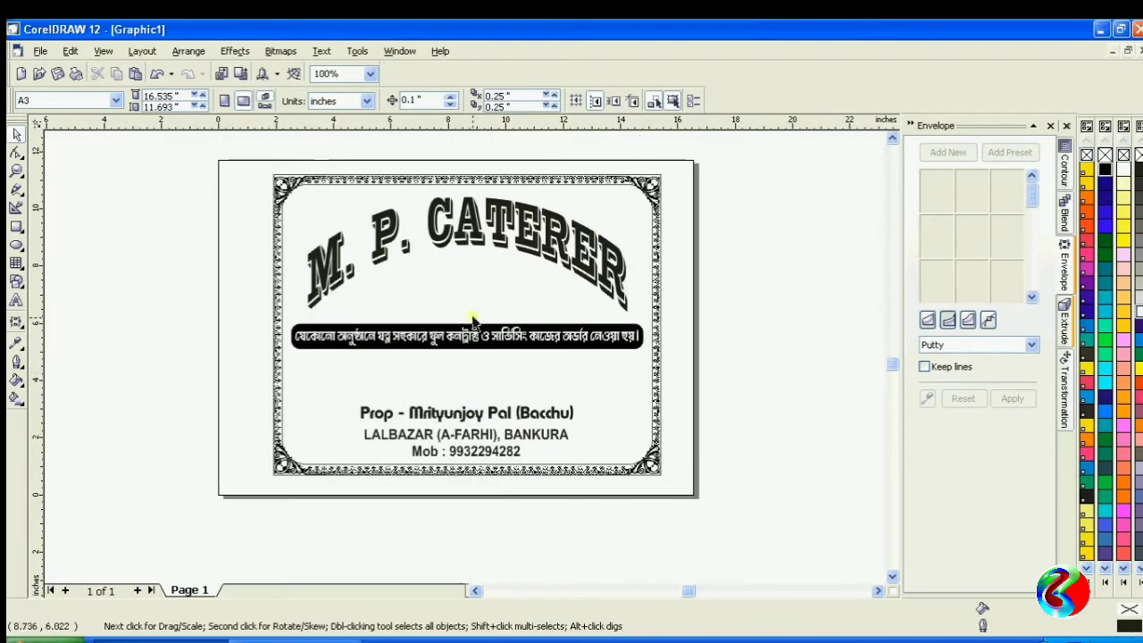
pyautogui.click(443, 343)
pyautogui.press('Up')
pyautogui.press('Up')
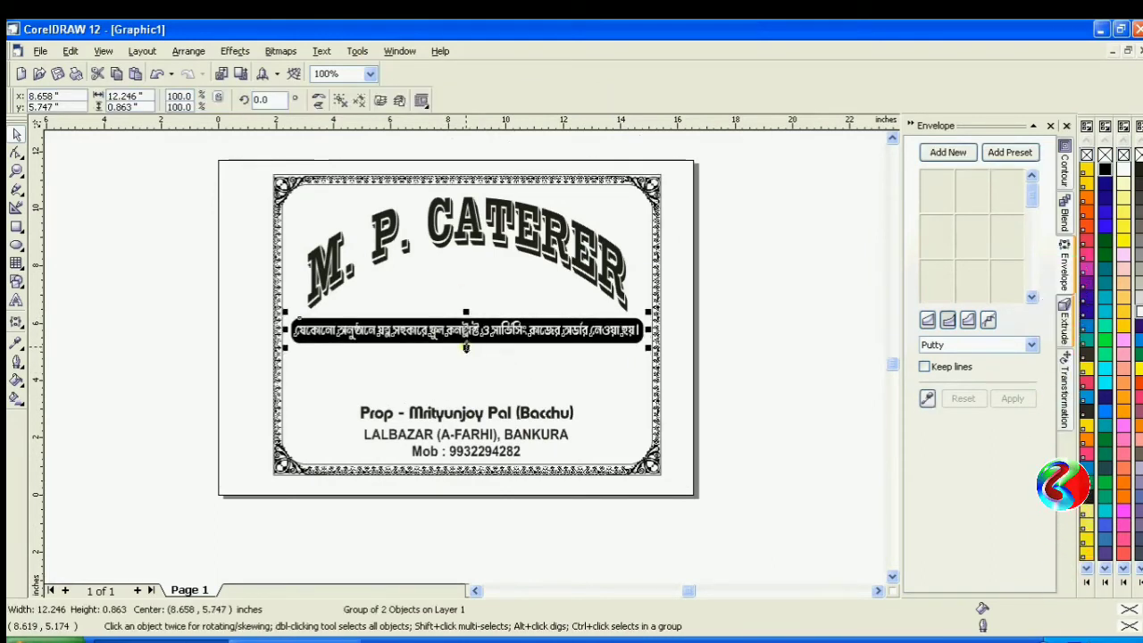
pyautogui.moveTo(467, 348); pyautogui.dragTo(466, 343)
pyautogui.click(712, 329)
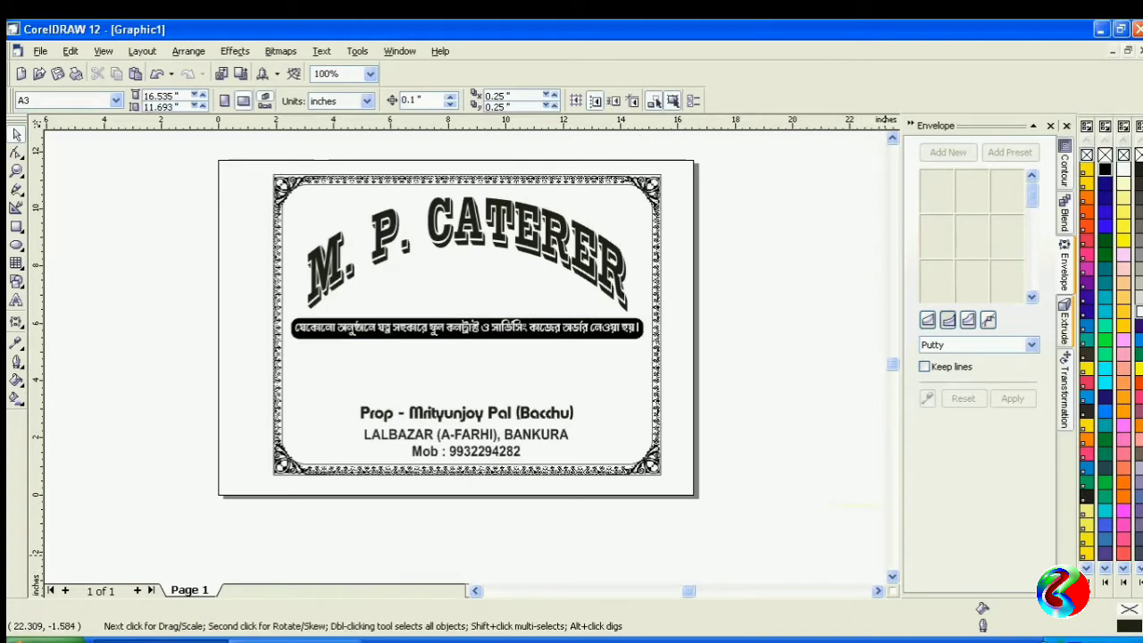
# Open the Character Art collection and copy the figure of a woman standing by a banana plant from Religion Part II.
pyautogui.rightClick(1002, 640)
pyautogui.click(958, 520)
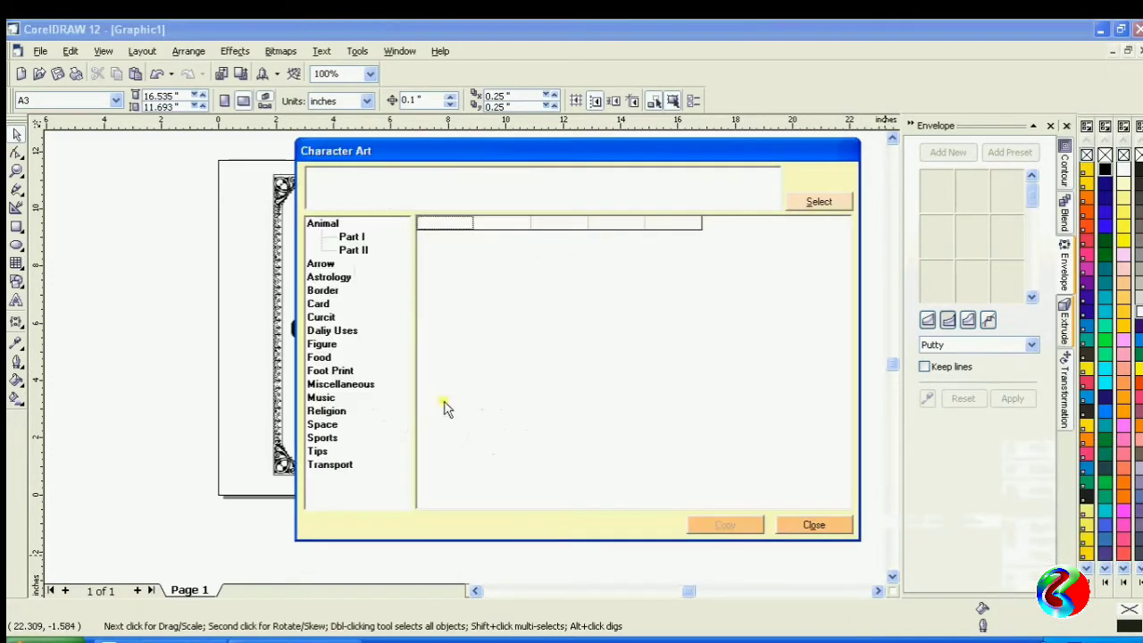
pyautogui.click(354, 437)
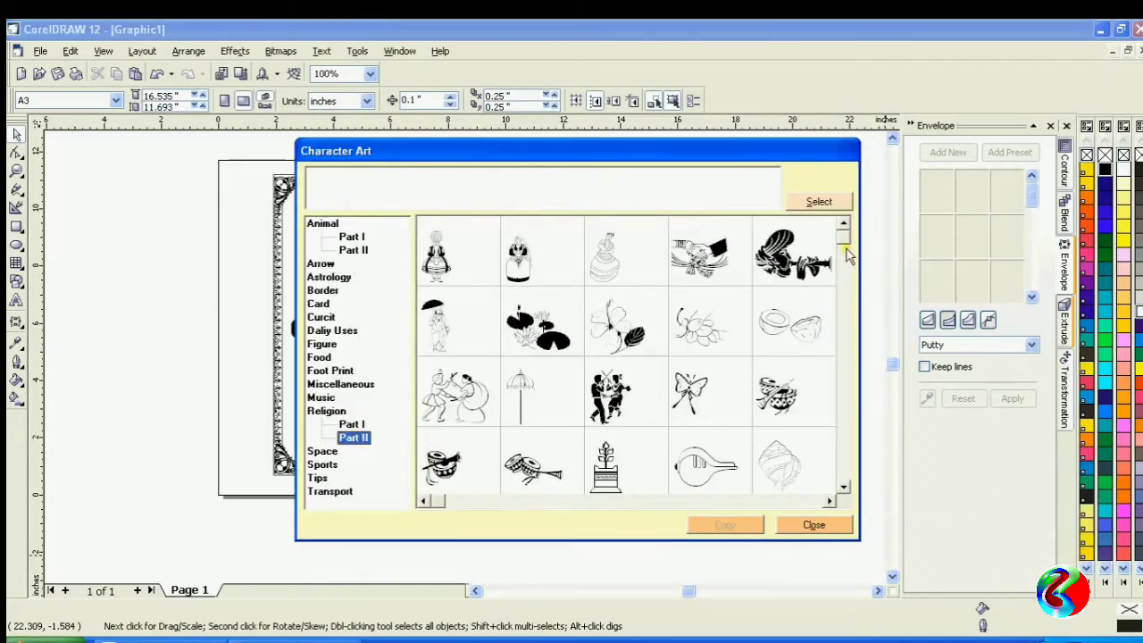
pyautogui.click(845, 488)
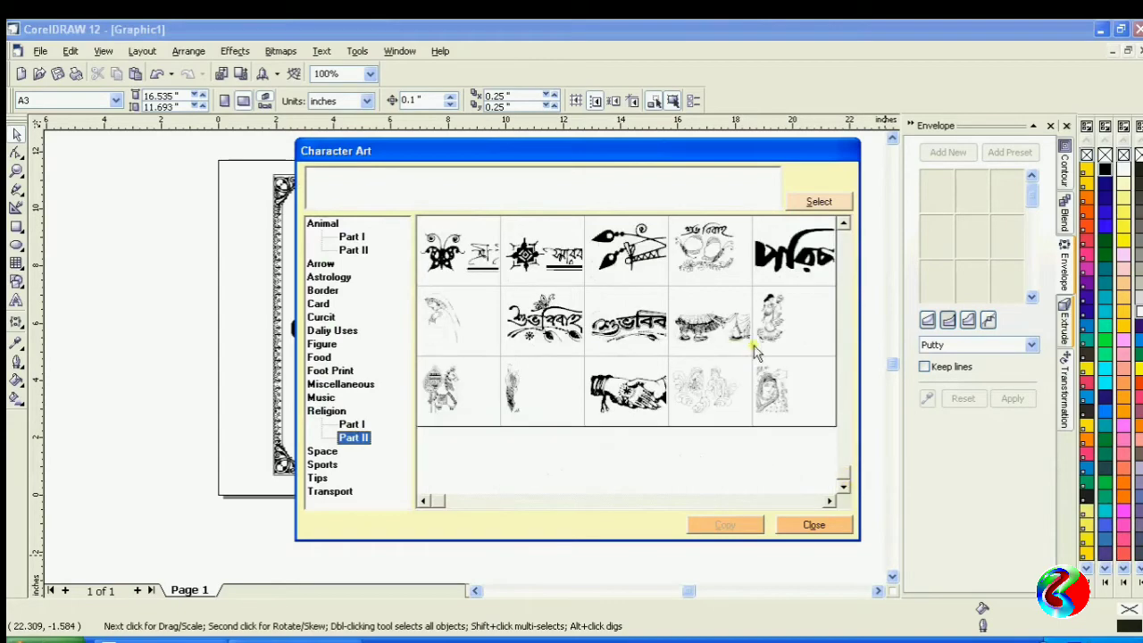
pyautogui.click(844, 223)
pyautogui.click(844, 224)
pyautogui.click(844, 224)
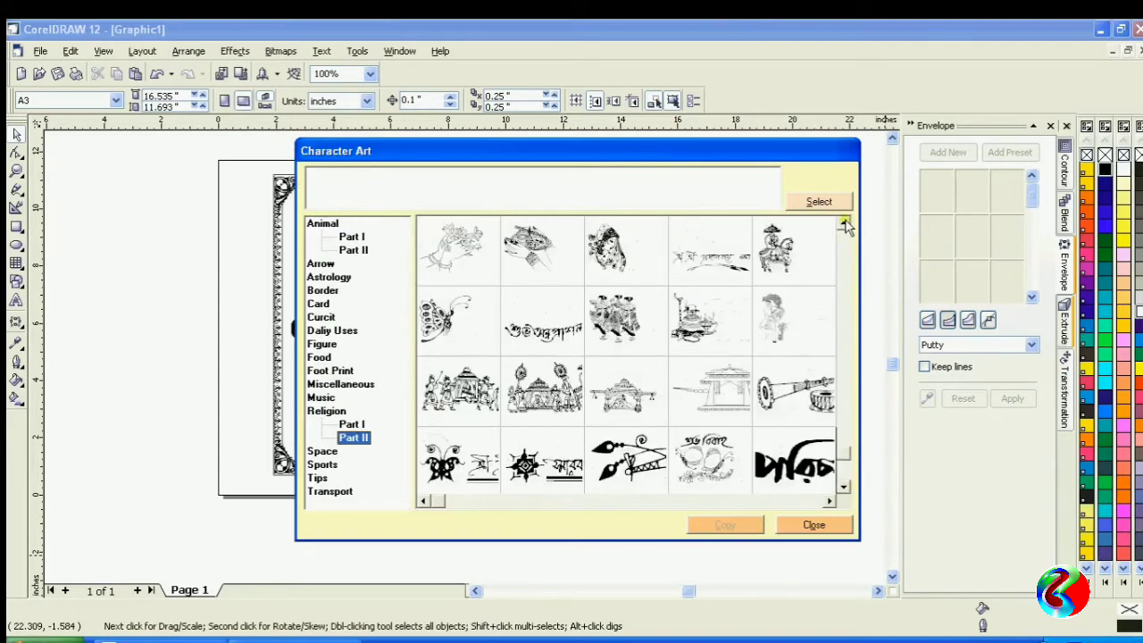
pyautogui.click(844, 223)
pyautogui.click(844, 223)
pyautogui.click(844, 224)
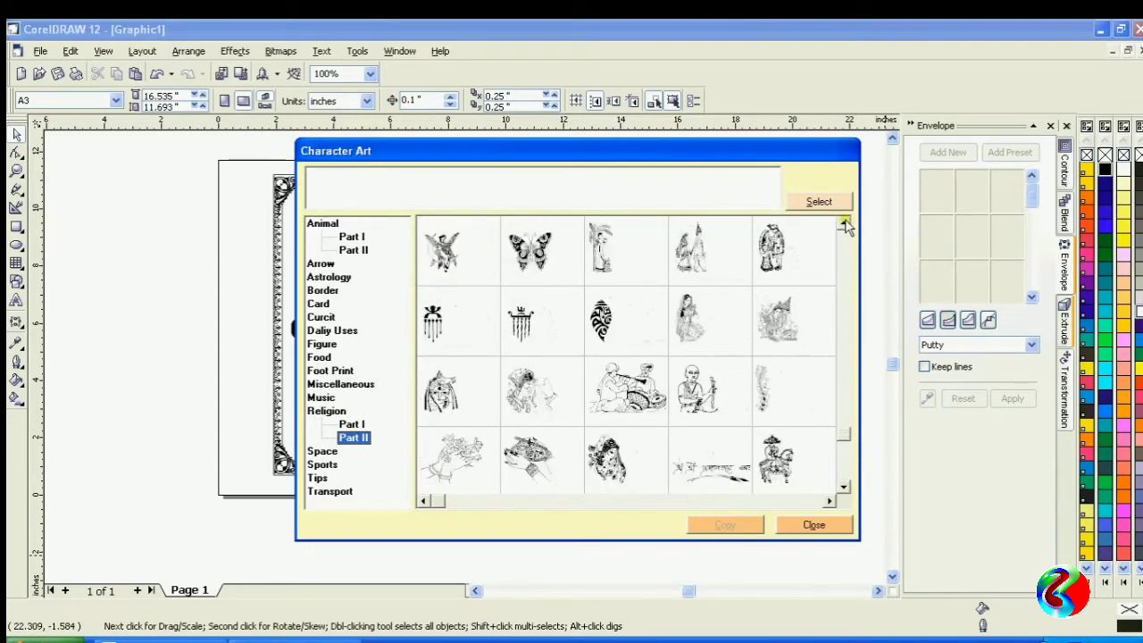
pyautogui.click(844, 223)
pyautogui.click(844, 223)
pyautogui.click(601, 393)
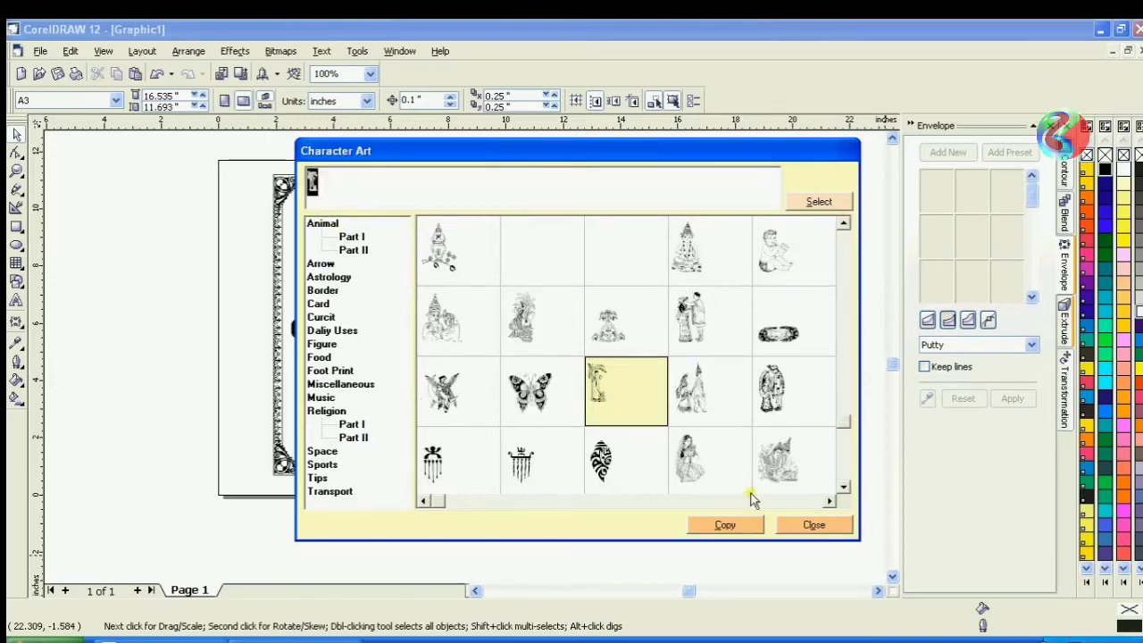
pyautogui.click(814, 525)
# Paste the copied figure as artistic text and place it inside the frame beside the proprietor and contact details, below the Bengali banner.
pyautogui.click(16, 303)
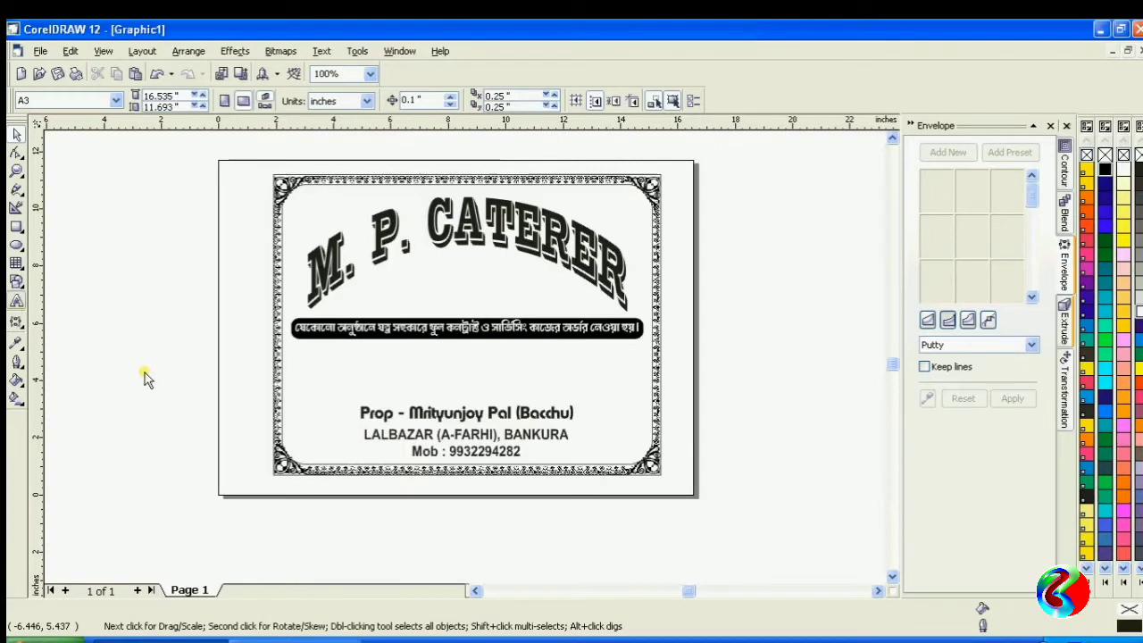
pyautogui.click(145, 369)
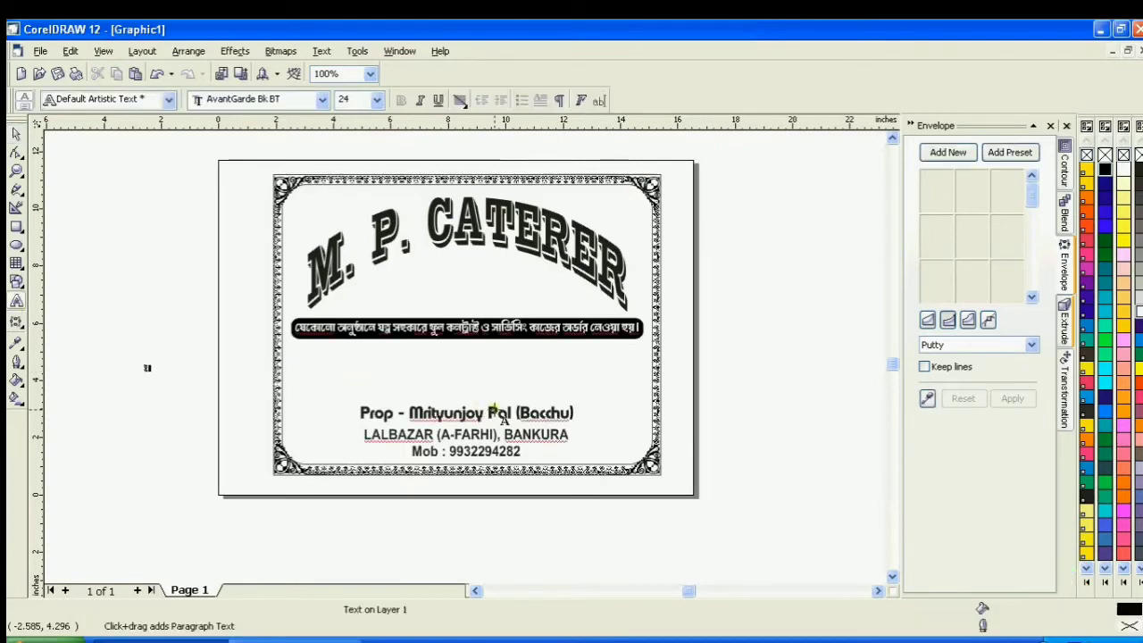
pyautogui.hotkey('ctrl', 'v')
pyautogui.click(16, 135)
pyautogui.moveTo(156, 388); pyautogui.dragTo(182, 428)
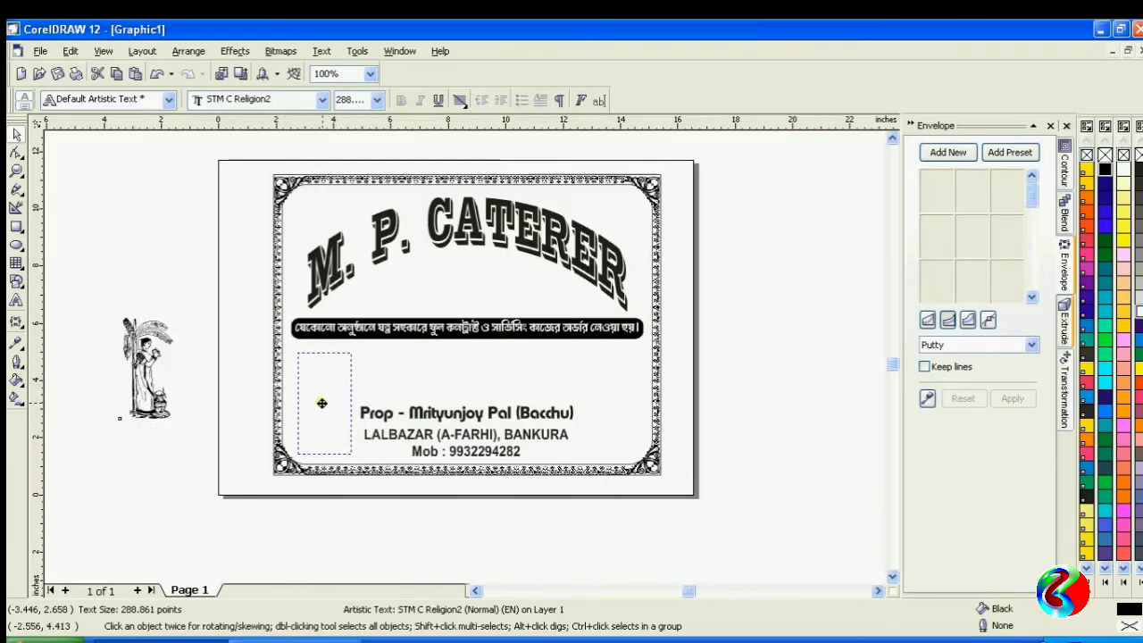
pyautogui.moveTo(319, 402); pyautogui.dragTo(315, 400)
# Duplicate the woman figure about 10.3 inches to the right and mirror the copy horizontally so both figures face each other.
pyautogui.scroll(1, 365, 506)
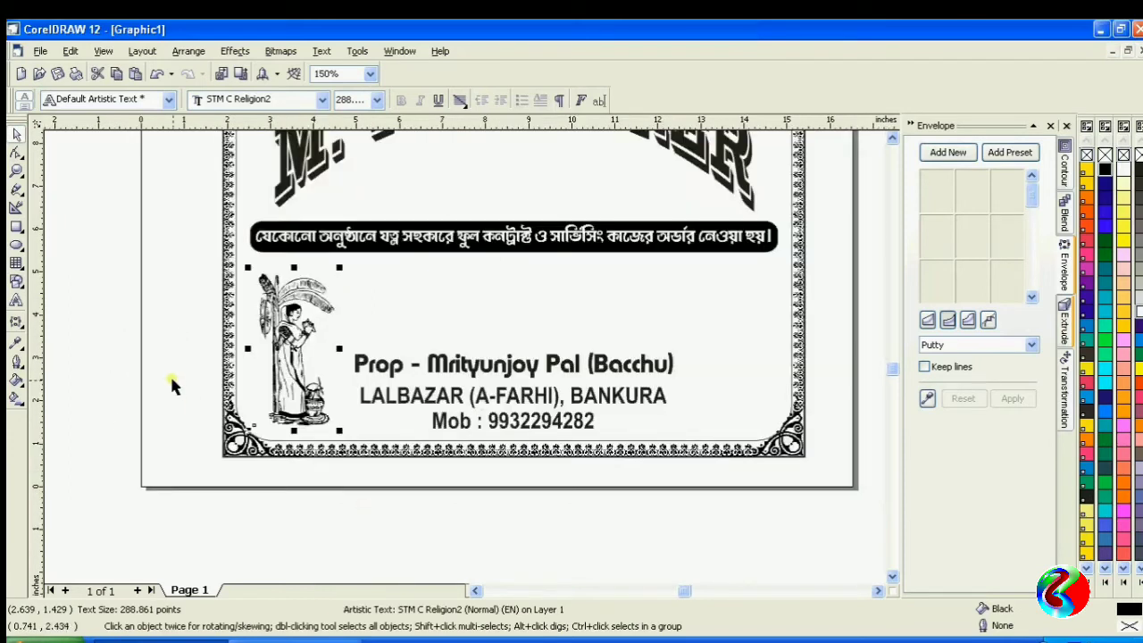
pyautogui.press('+')
pyautogui.press('Right')
pyautogui.press('Right')
pyautogui.press('Right')
pyautogui.press('Right')
pyautogui.press('Right')
pyautogui.press('Right')
pyautogui.press('Right')
pyautogui.press('Right')
pyautogui.press('Right')
pyautogui.press('Right')
pyautogui.press('Right')
pyautogui.press('Right')
pyautogui.press('Right')
pyautogui.press('Right')
pyautogui.press('Right')
pyautogui.press('Right')
pyautogui.press('Right')
pyautogui.press('Right')
pyautogui.press('Right')
pyautogui.press('Right')
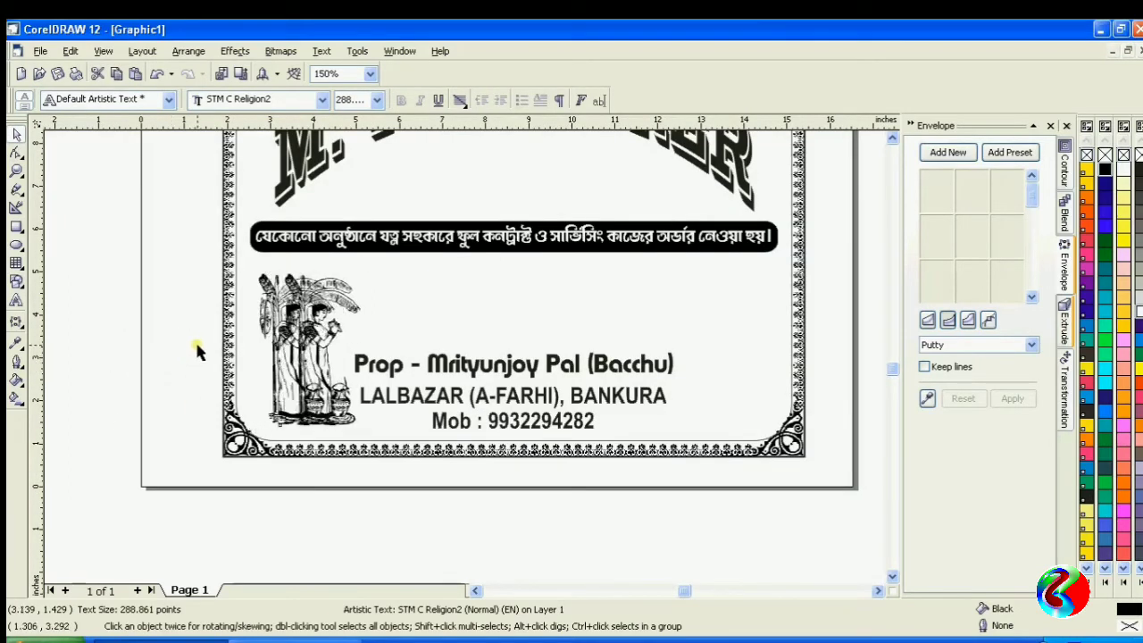
pyautogui.press('Right')
pyautogui.press('Right')
pyautogui.press('Right')
pyautogui.press('Right')
pyautogui.press('Right')
pyautogui.press('Right')
pyautogui.press('Right')
pyautogui.press('Right')
pyautogui.press('Right')
pyautogui.press('Right')
pyautogui.press('Right')
pyautogui.press('Right')
pyautogui.press('Right')
pyautogui.press('Right')
pyautogui.press('Right')
pyautogui.press('Right')
pyautogui.press('Right')
pyautogui.press('Right')
pyautogui.press('Right')
pyautogui.press('Right')
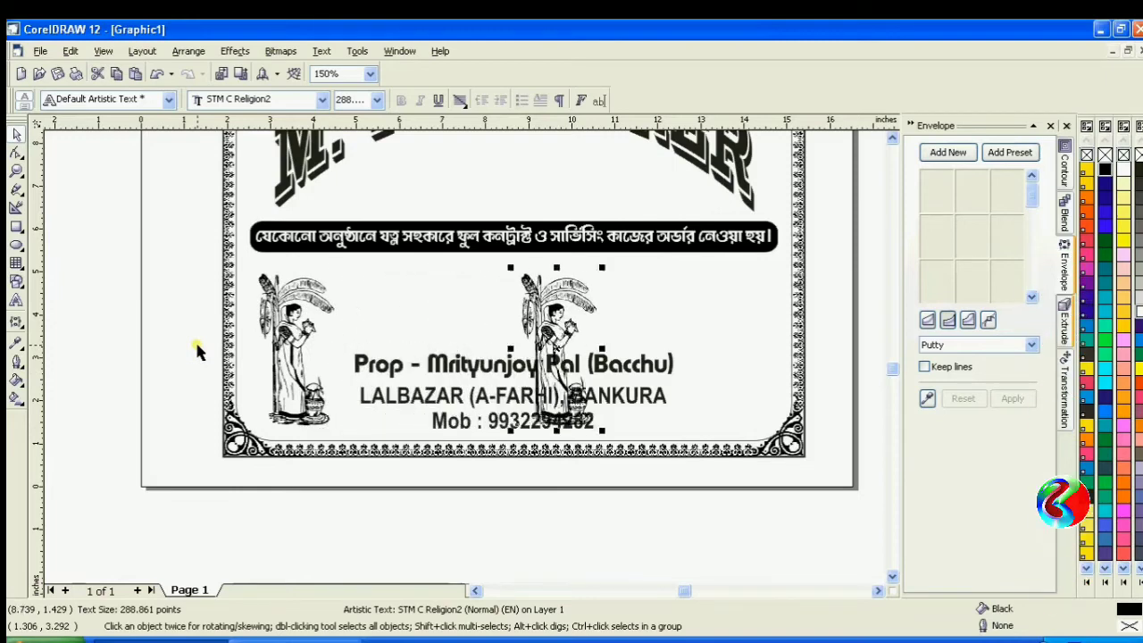
pyautogui.press('Right')
pyautogui.press('Right')
pyautogui.press('Right')
pyautogui.press('Right')
pyautogui.press('Right')
pyautogui.press('Right')
pyautogui.press('Right')
pyautogui.press('Right')
pyautogui.press('Right')
pyautogui.press('Right')
pyautogui.press('Right')
pyautogui.press('Right')
pyautogui.press('Right')
pyautogui.press('Right')
pyautogui.press('Right')
pyautogui.press('Right')
pyautogui.press('Right')
pyautogui.press('Right')
pyautogui.press('Right')
pyautogui.press('Right')
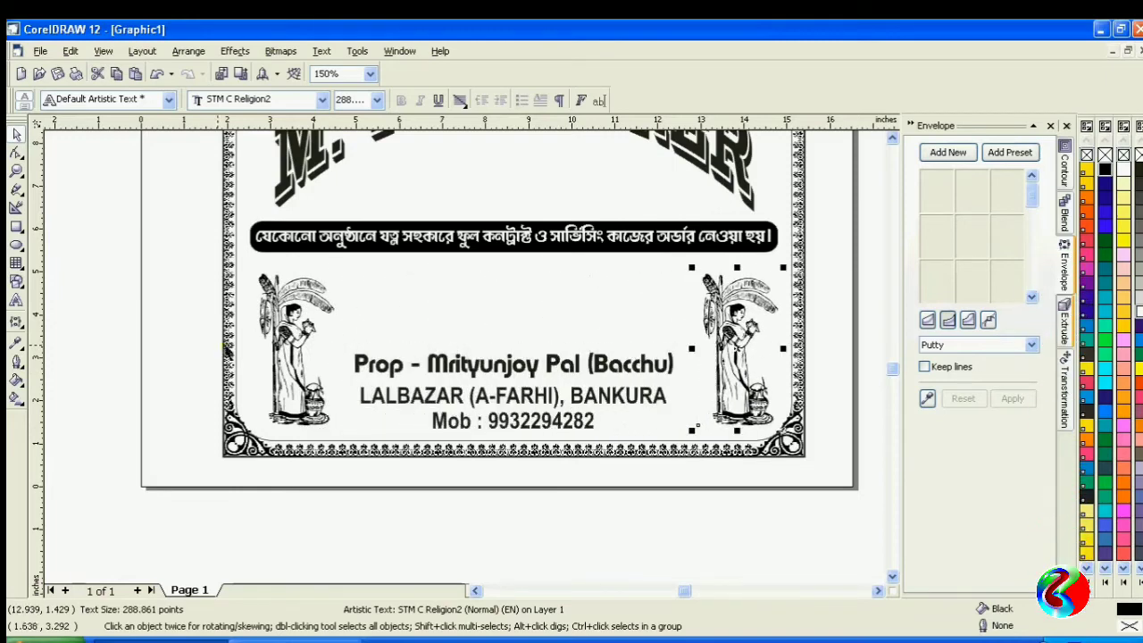
pyautogui.click(1065, 376)
pyautogui.click(979, 412)
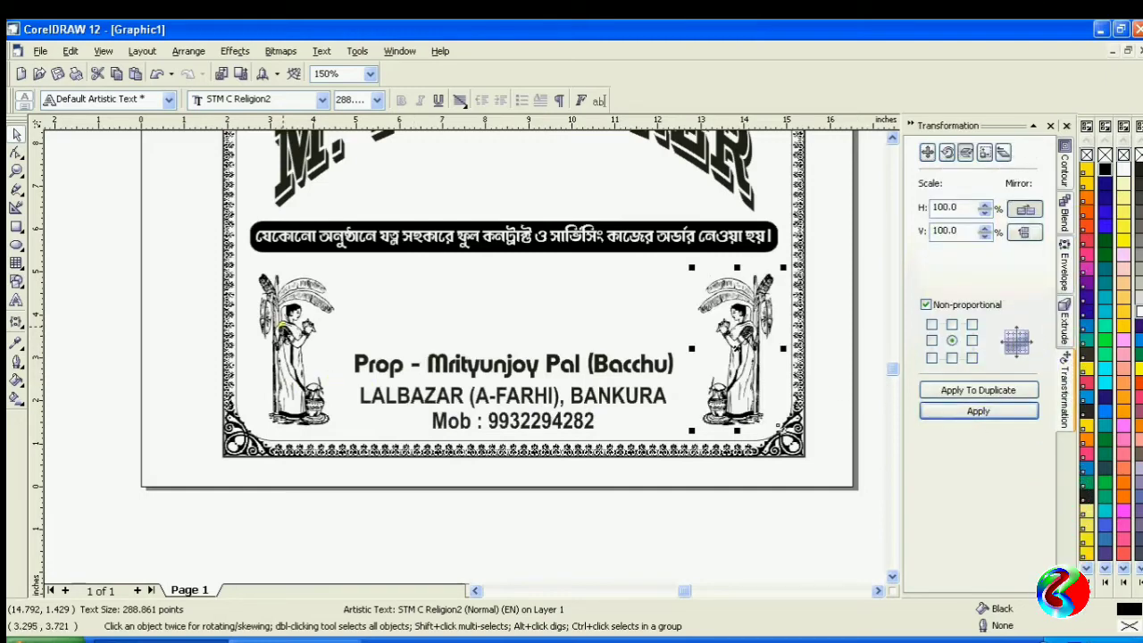
# Group the two woman figures and center them horizontally on the ornamental frame.
pyautogui.keyDown('shift'); pyautogui.click(283, 326); pyautogui.keyUp('shift')
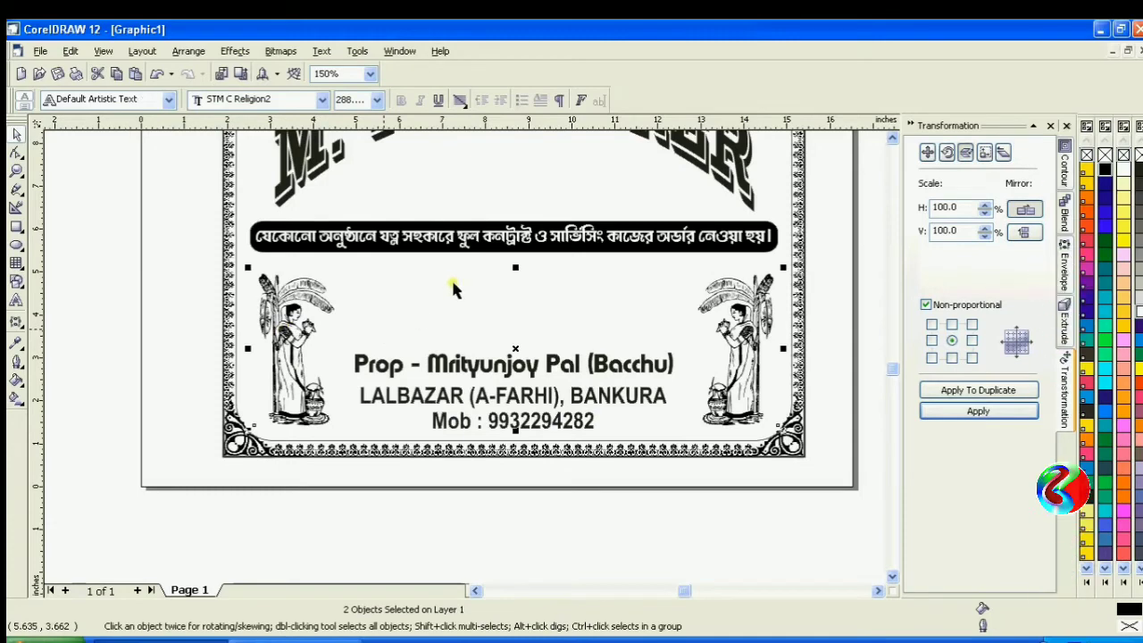
pyautogui.click(536, 100)
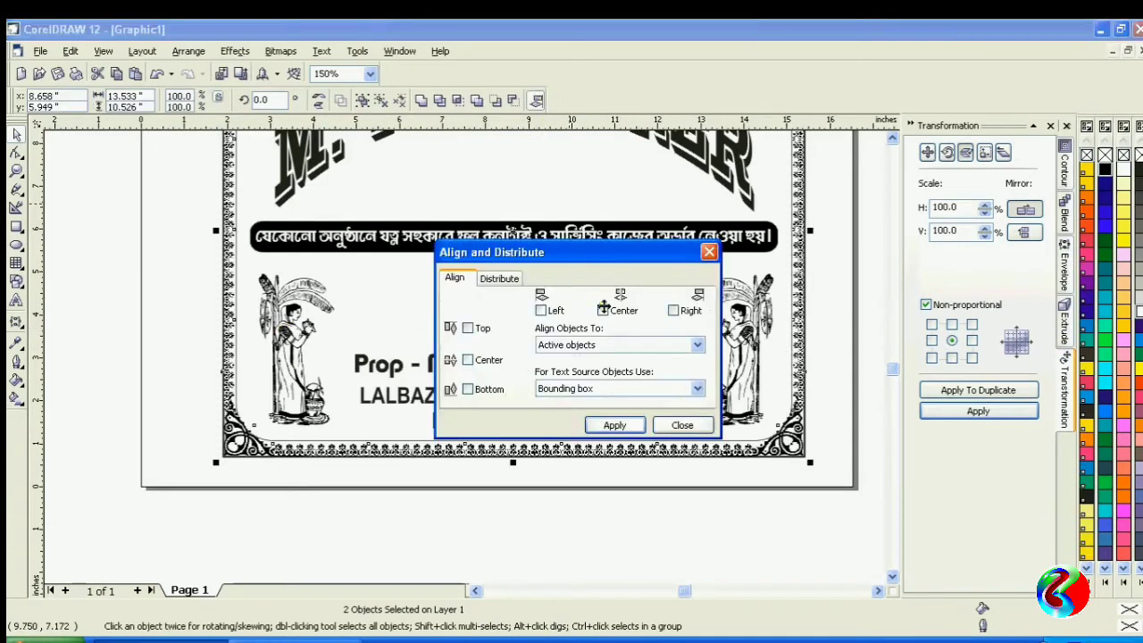
pyautogui.click(615, 425)
pyautogui.click(693, 426)
pyautogui.click(661, 519)
pyautogui.scroll(-1, 571, 539)
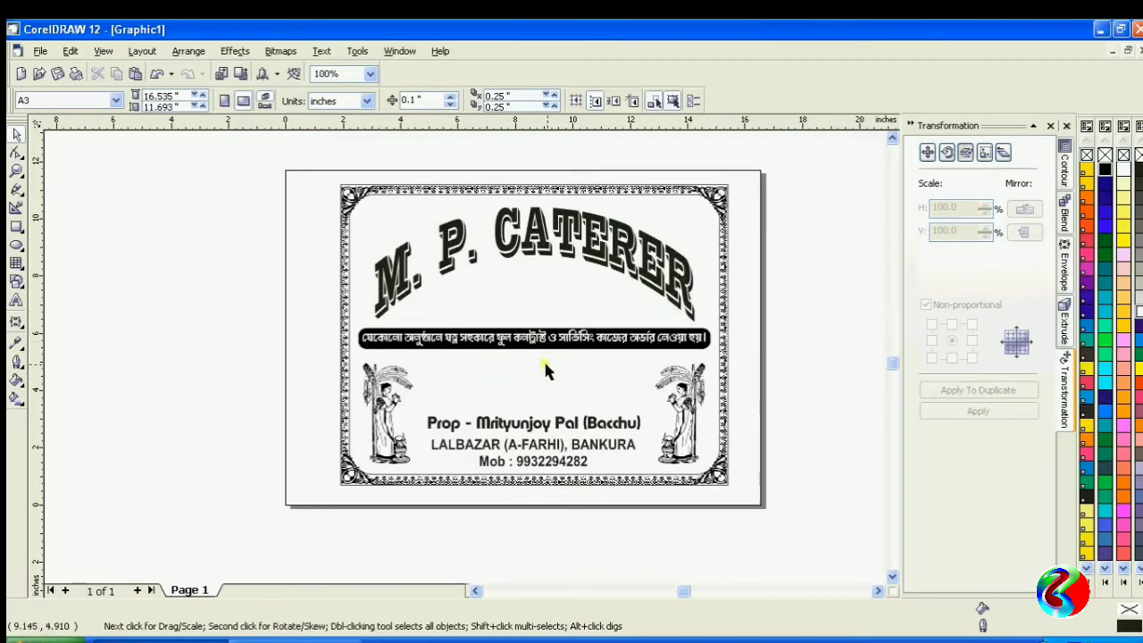
# Switch to the clipart folder in Windows Explorer and bring the edited "young-waiter-with-food-tray" copy from Catering into the layout.
pyautogui.click(291, 640)
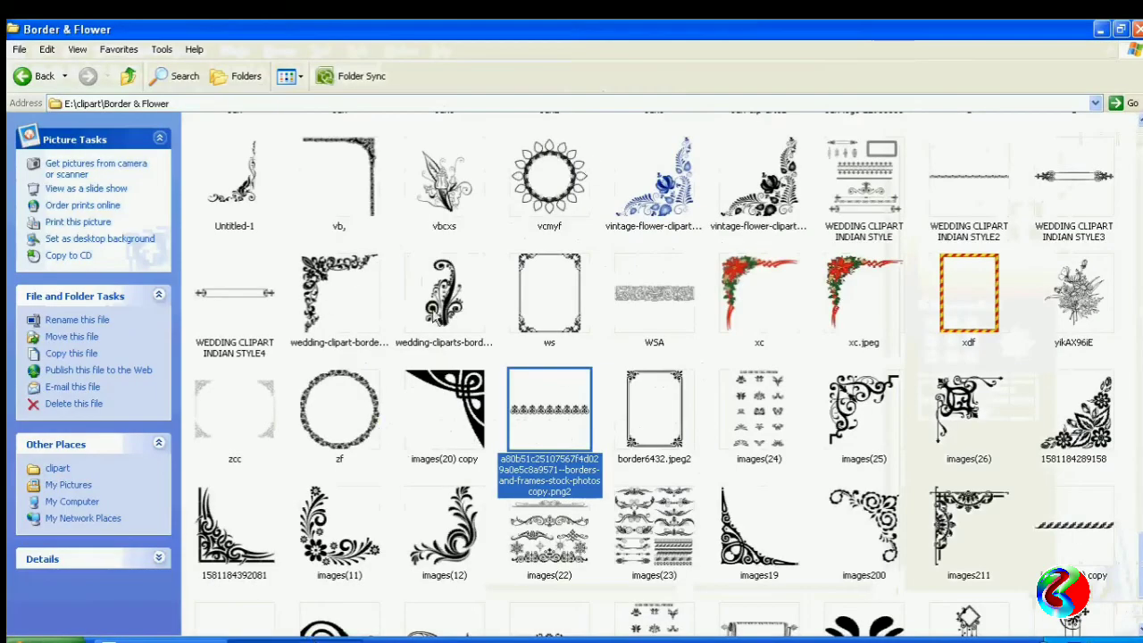
pyautogui.click(35, 77)
pyautogui.doubleClick(883, 211)
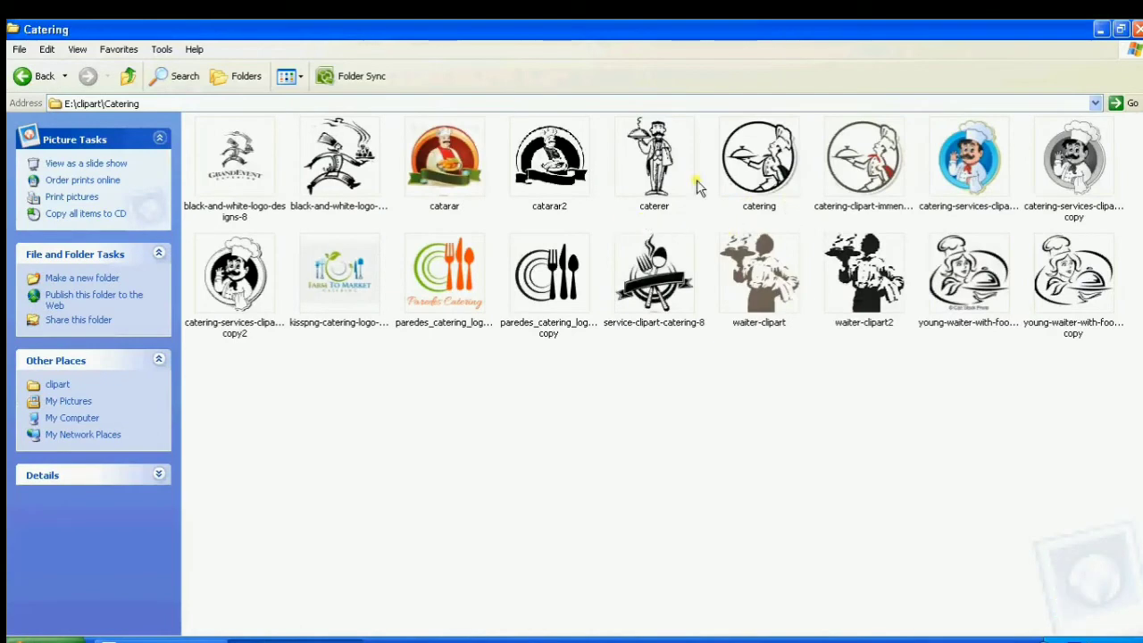
pyautogui.click(1099, 288)
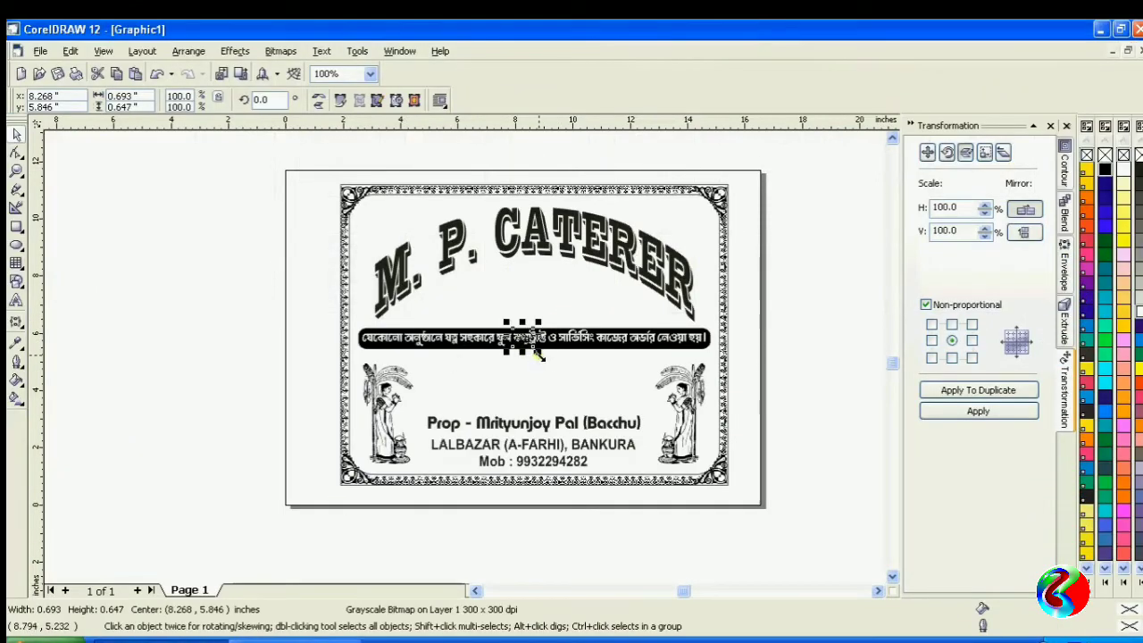
# Scale the waiter image to about 2.56 x 2.38 inches and place it between the arched heading and the Bengali banner.
pyautogui.moveTo(540, 354); pyautogui.dragTo(573, 399)
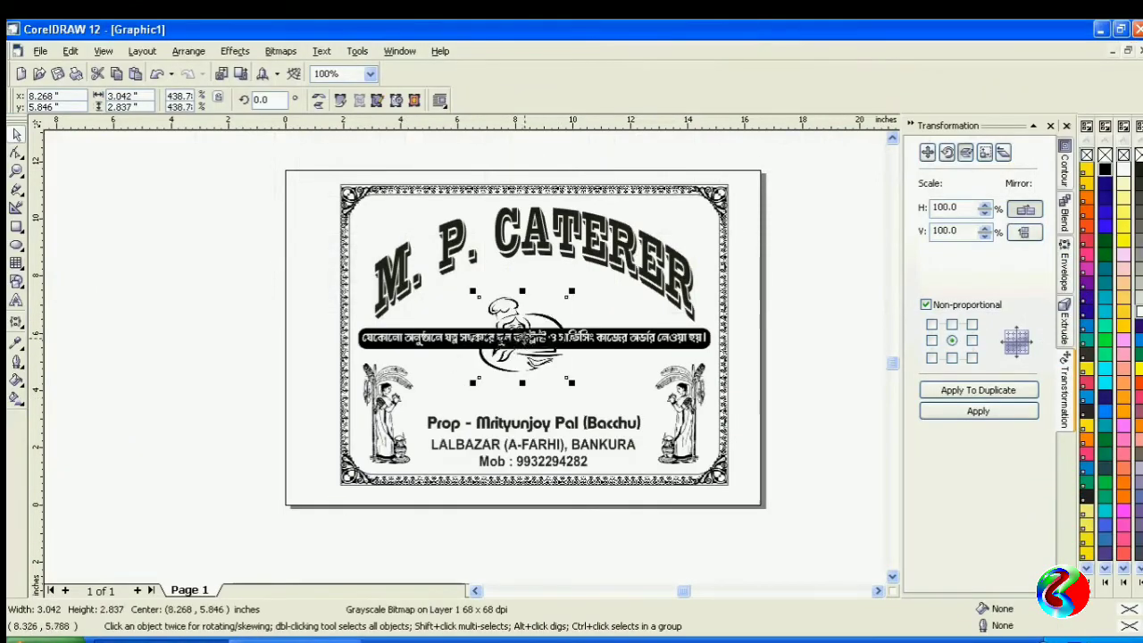
pyautogui.moveTo(524, 340); pyautogui.dragTo(534, 380)
pyautogui.scroll(1, 562, 430)
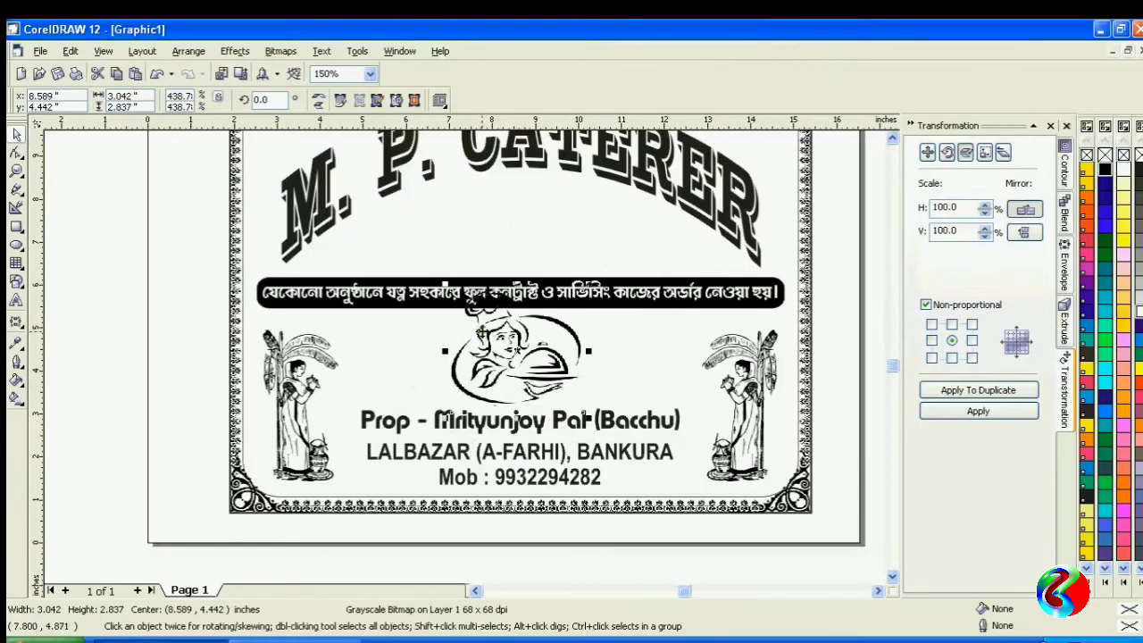
pyautogui.moveTo(445, 284); pyautogui.dragTo(474, 341)
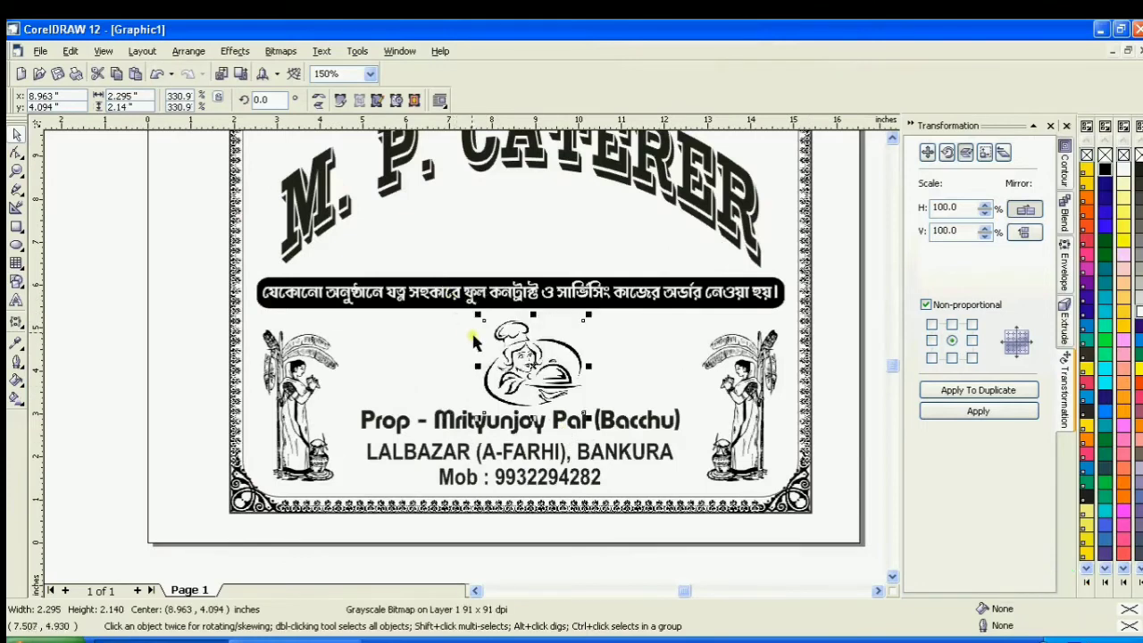
pyautogui.moveTo(527, 367); pyautogui.dragTo(519, 228)
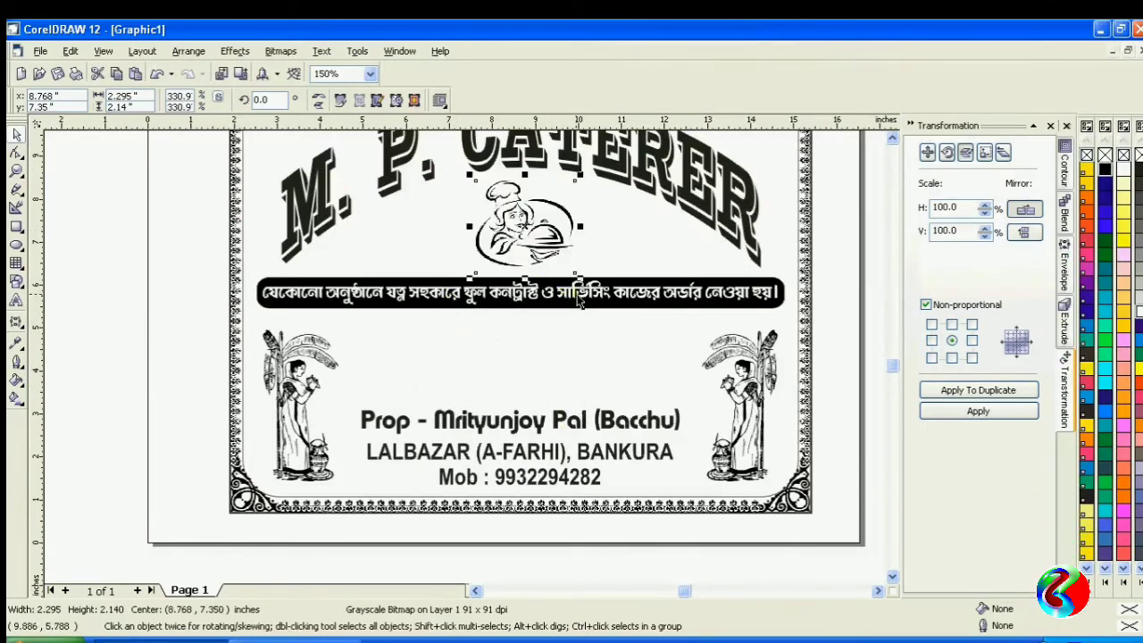
pyautogui.moveTo(576, 275); pyautogui.dragTo(581, 284)
pyautogui.scroll(-1, 381, 268)
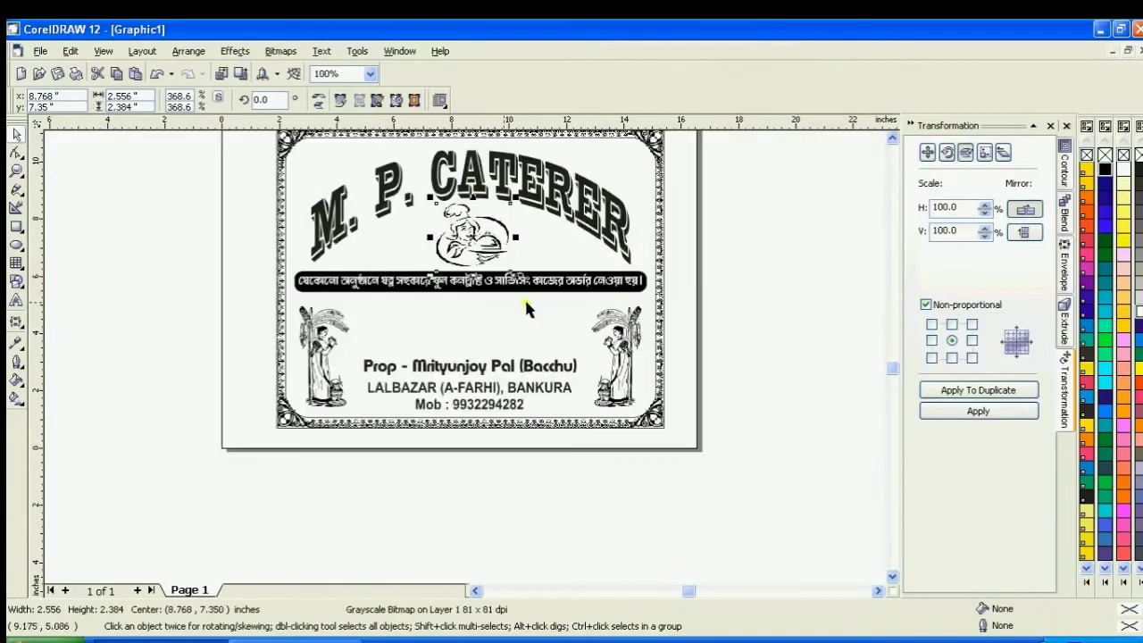
pyautogui.click(736, 246)
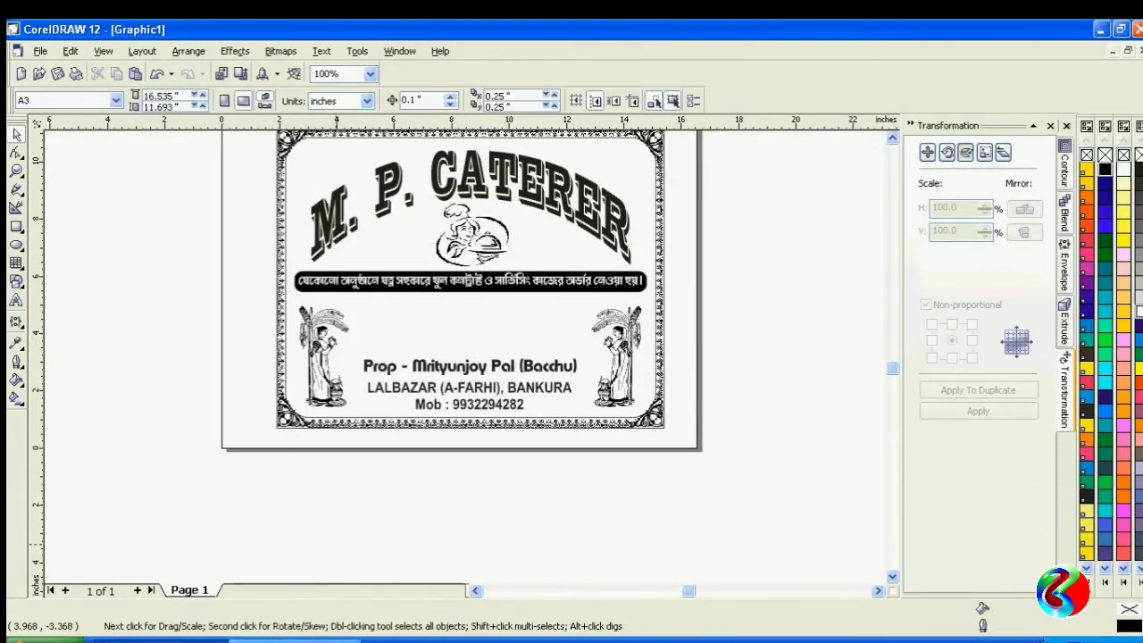
# Copy the black "paredes_catering_logo_opt-555x555 copy" plate-and-cutlery image from the Catering folder and paste it into the layout.
pyautogui.click(277, 639)
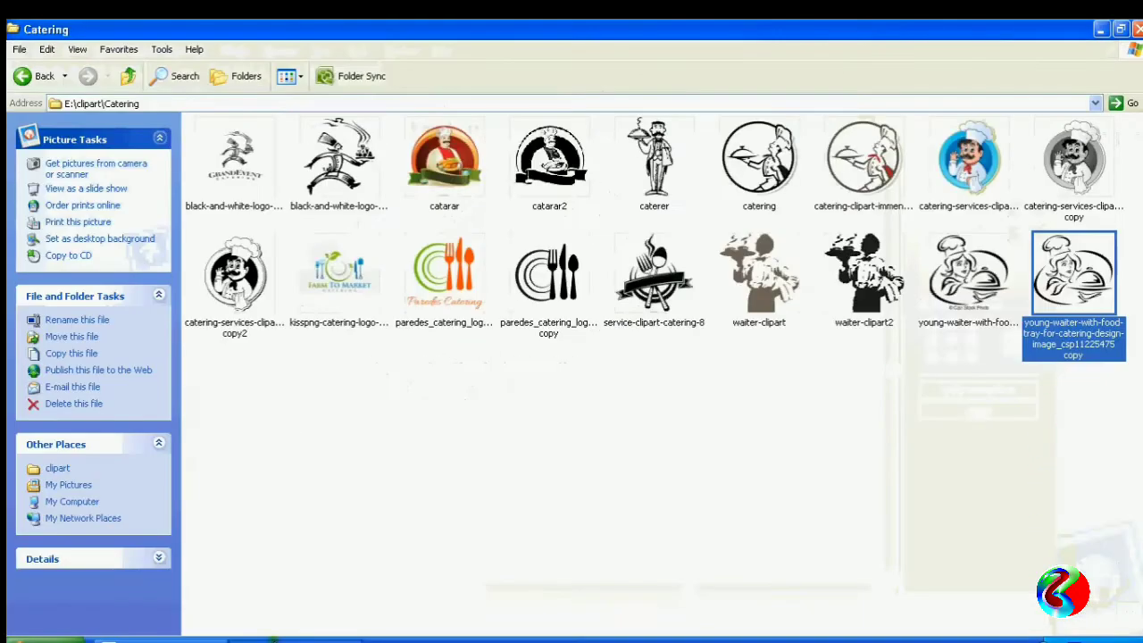
pyautogui.click(560, 295)
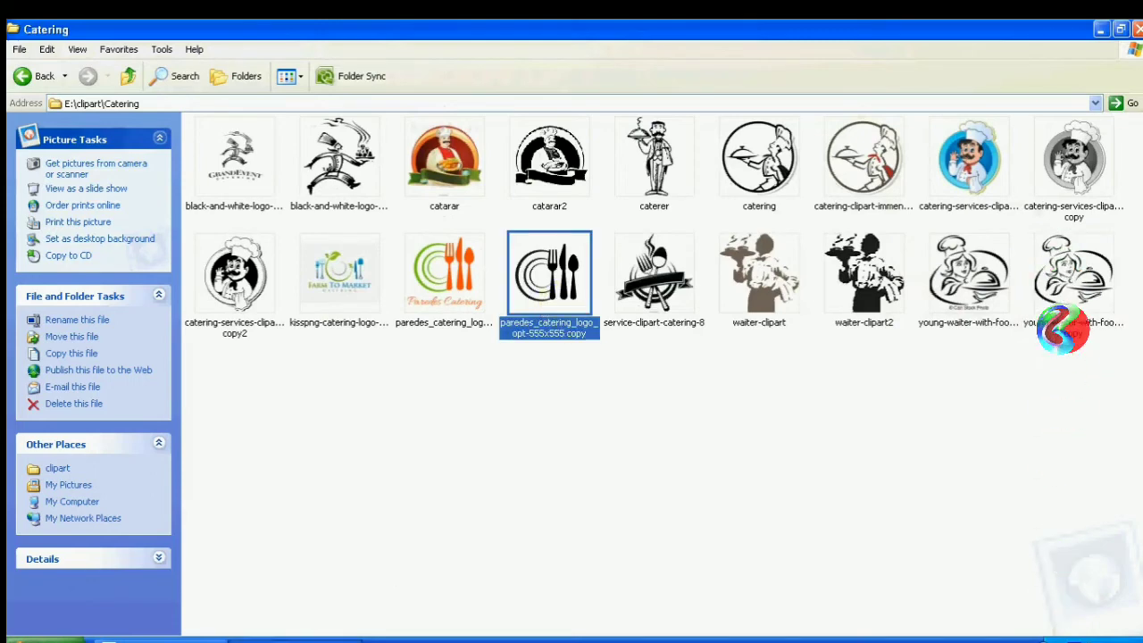
pyautogui.click(161, 640)
pyautogui.hotkey('ctrl', 'v')
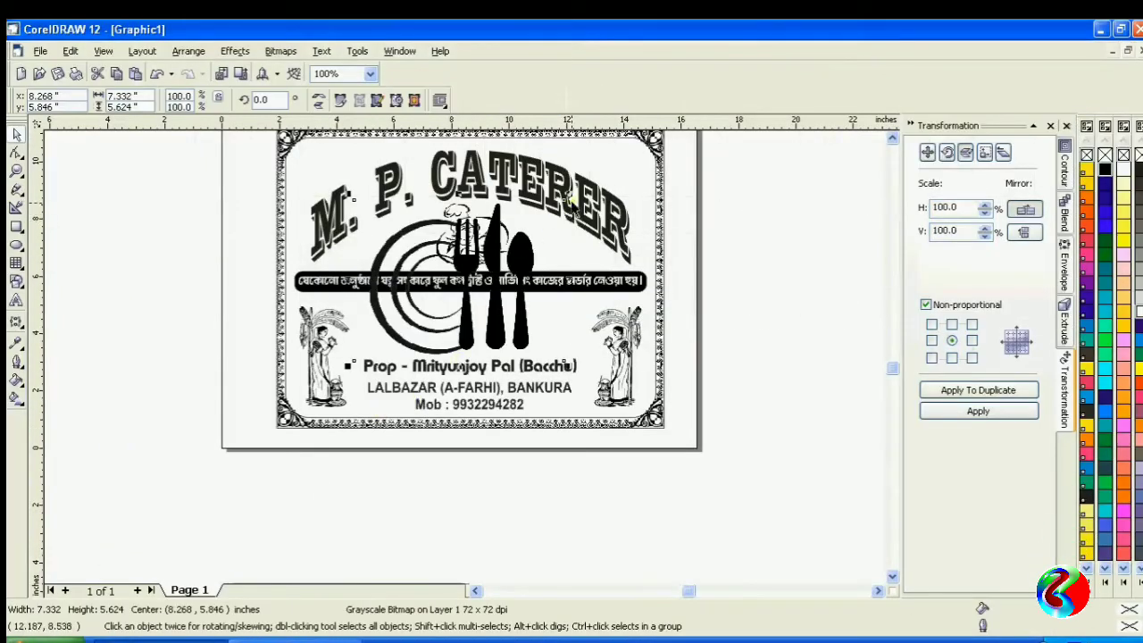
# Shrink the plate-and-cutlery image to about 2.32 x 1.78 inches and place it between the banner and the start of the proprietor line.
pyautogui.moveTo(568, 198); pyautogui.dragTo(435, 297)
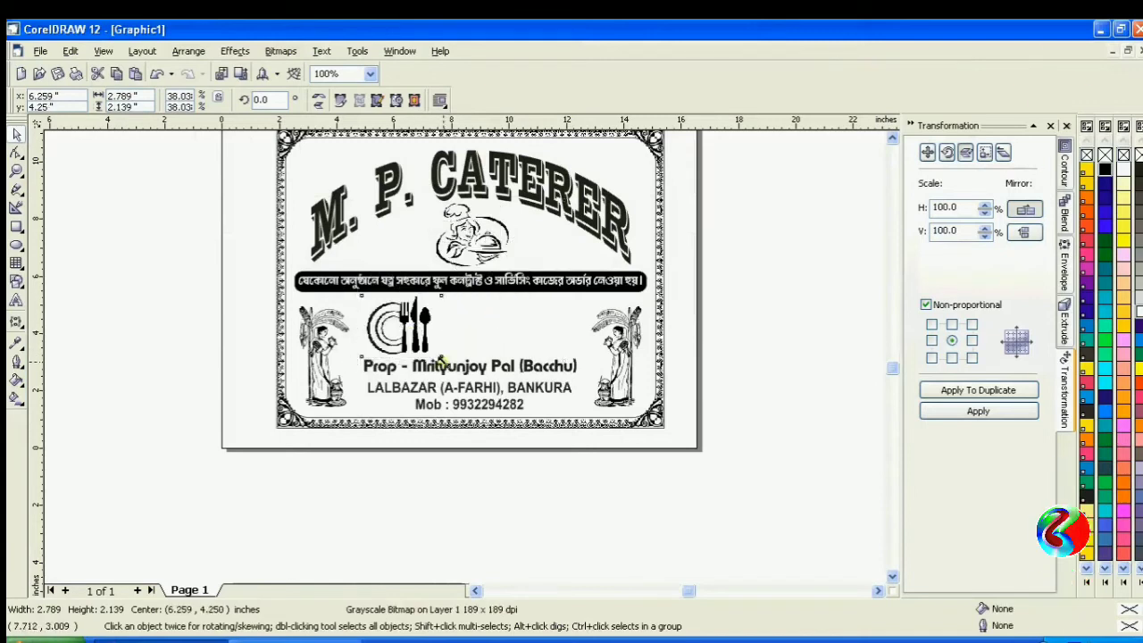
pyautogui.moveTo(444, 365); pyautogui.dragTo(415, 329)
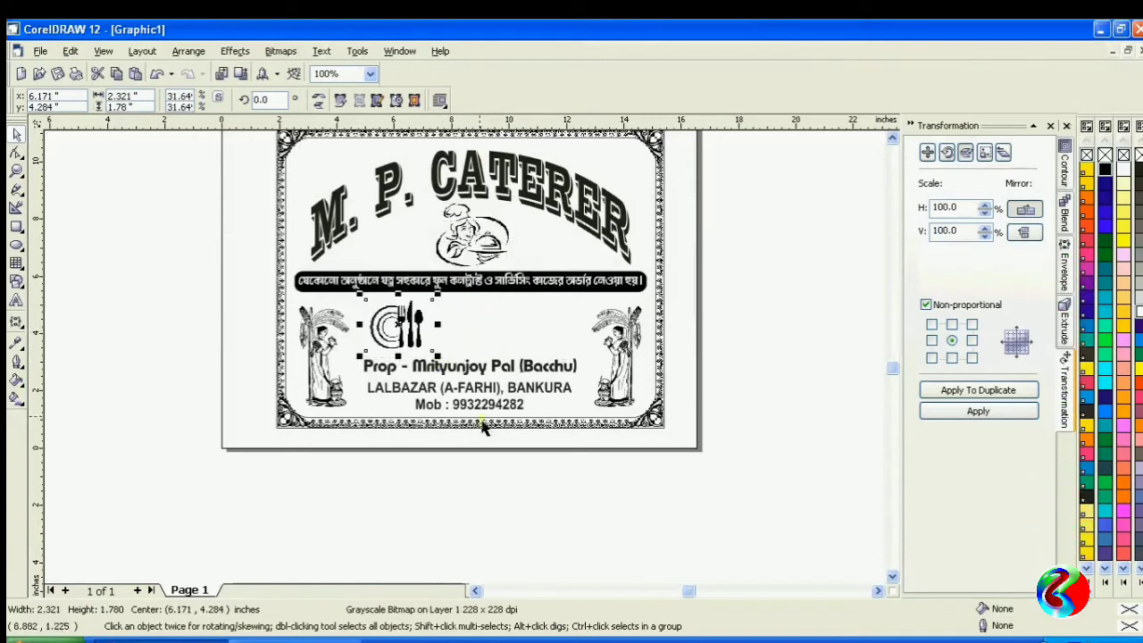
pyautogui.click(480, 420)
pyautogui.click(623, 495)
# Paste the "service-clipart-catering-8" image from the Catering folder into the layout and shrink it to about 1.81 x 1.85 inches.
pyautogui.click(295, 639)
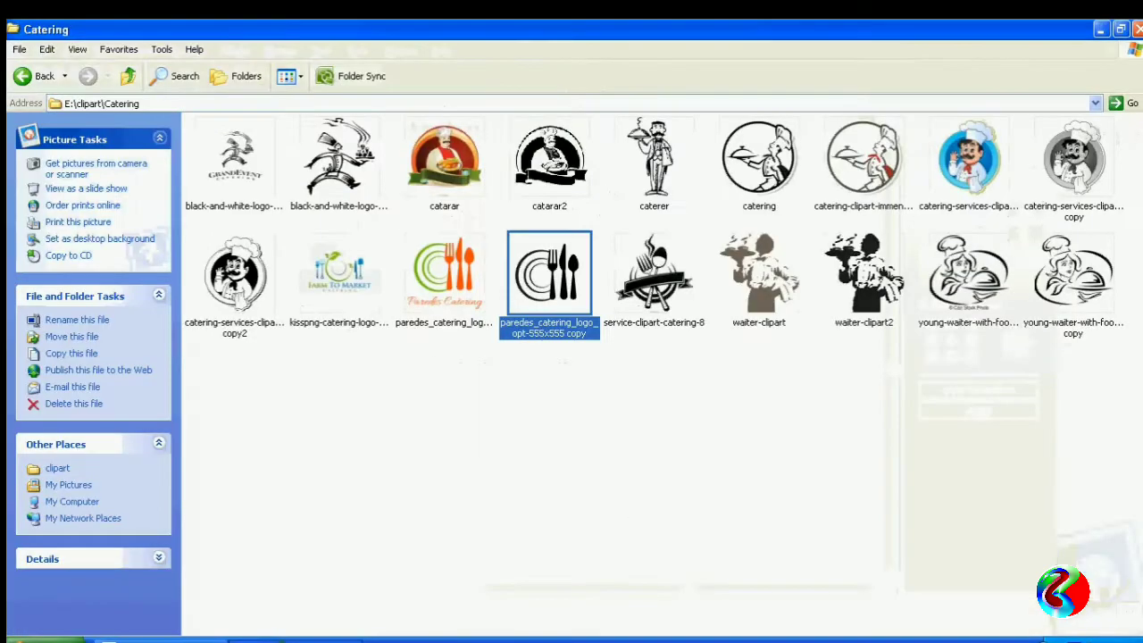
pyautogui.press('Right')
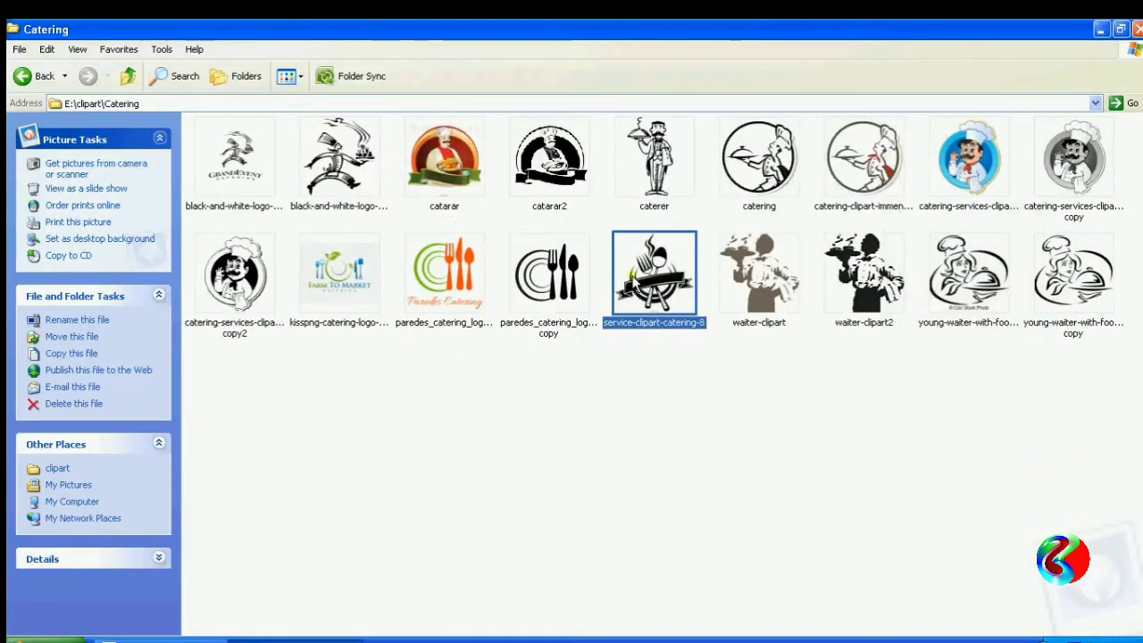
pyautogui.click(263, 636)
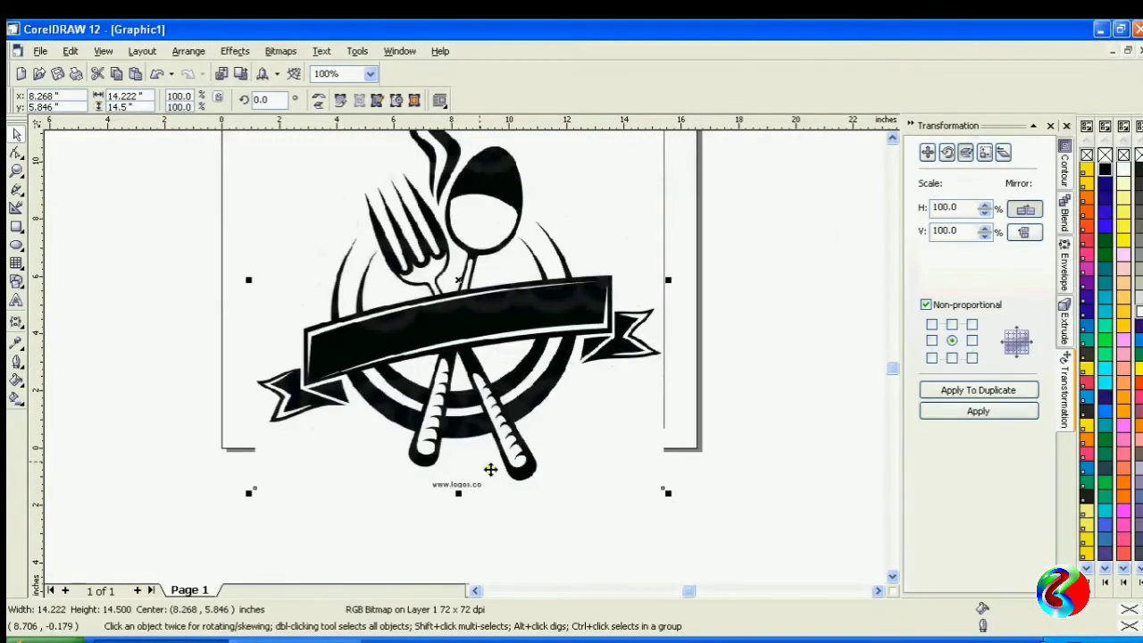
pyautogui.moveTo(668, 493); pyautogui.dragTo(488, 478)
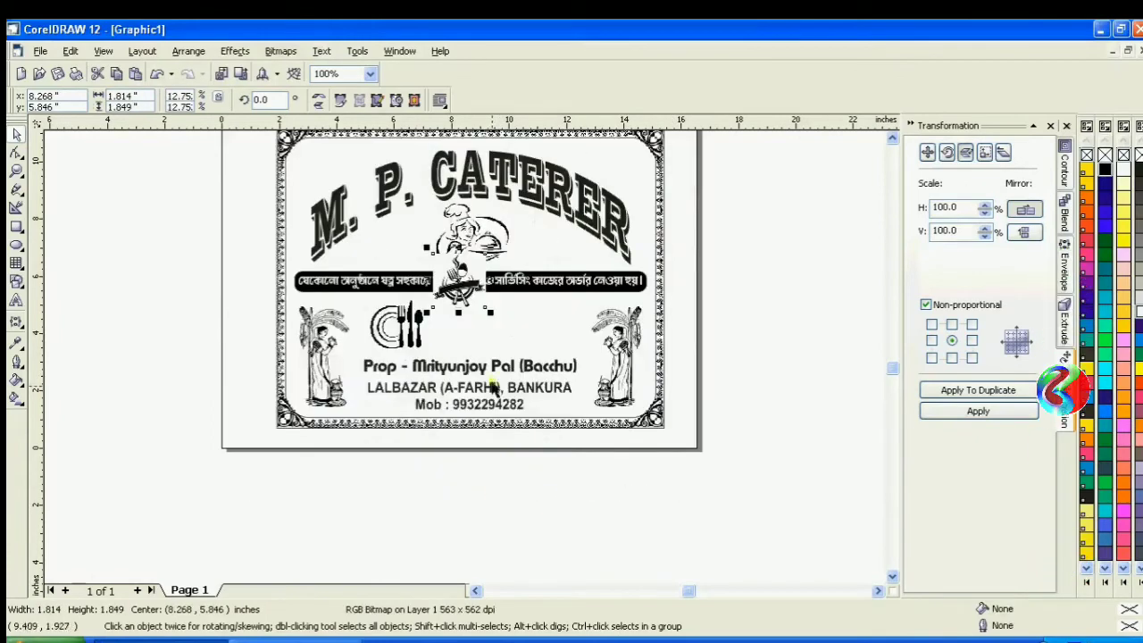
# Move the fork-and-spoon emblem between the banner and the end of the proprietor line, and delete the plate-and-cutlery image.
pyautogui.scroll(1, 464, 294)
pyautogui.moveTo(459, 292); pyautogui.dragTo(625, 335)
pyautogui.scroll(1, 479, 363)
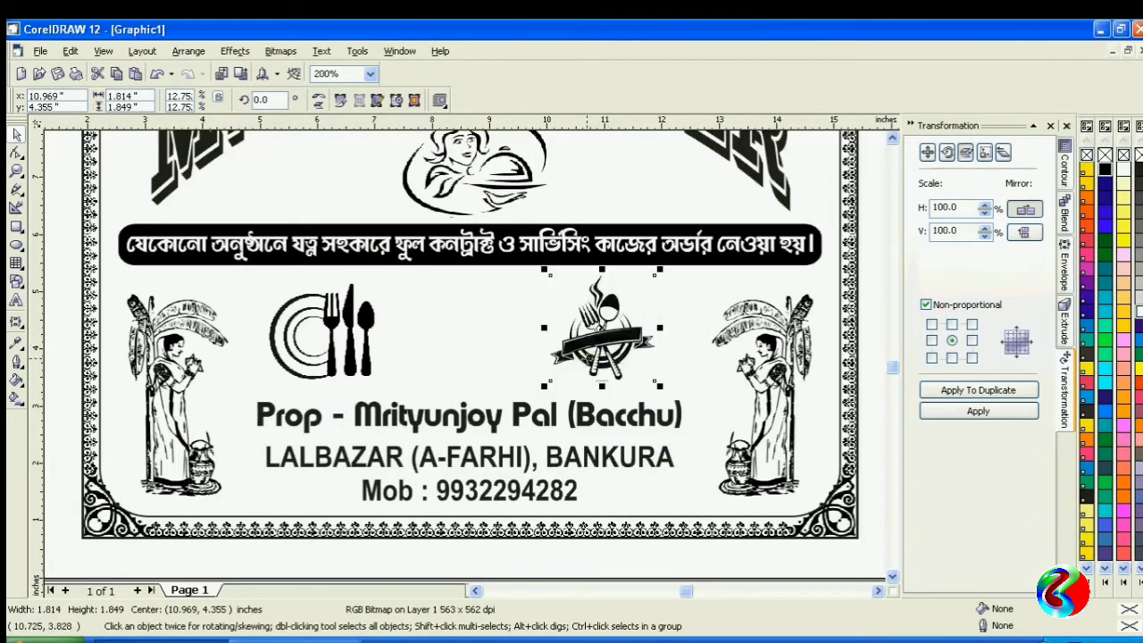
pyautogui.click(327, 328)
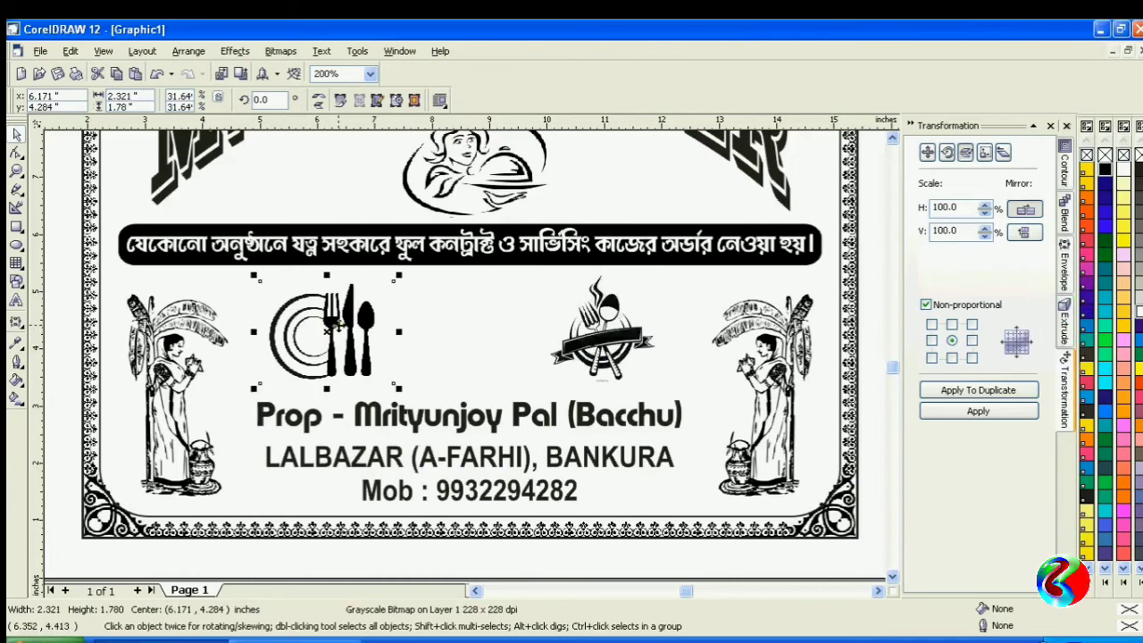
pyautogui.press('Delete')
# Duplicate the fork-and-spoon emblem and shift the copy 5 inches horizontally, placing it above the start of the proprietor line.
pyautogui.click(600, 330)
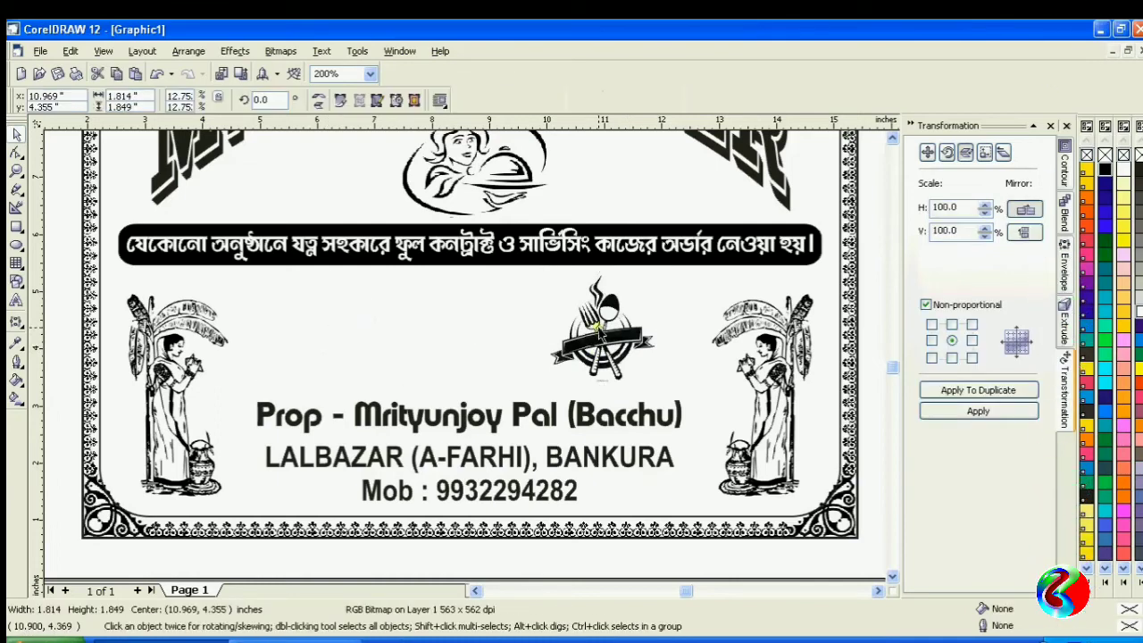
pyautogui.press('KP_Add')
pyautogui.press('Left')
pyautogui.press('Left')
pyautogui.press('Left')
pyautogui.press('Left')
pyautogui.press('Left')
pyautogui.press('Left')
pyautogui.press('Left')
pyautogui.press('Left')
pyautogui.press('Left')
pyautogui.press('Left')
pyautogui.press('Left')
pyautogui.press('Left')
pyautogui.press('Left')
pyautogui.press('Left')
pyautogui.press('Left')
pyautogui.press('Left')
pyautogui.press('Left')
pyautogui.press('Left')
pyautogui.press('Left')
pyautogui.press('Left')
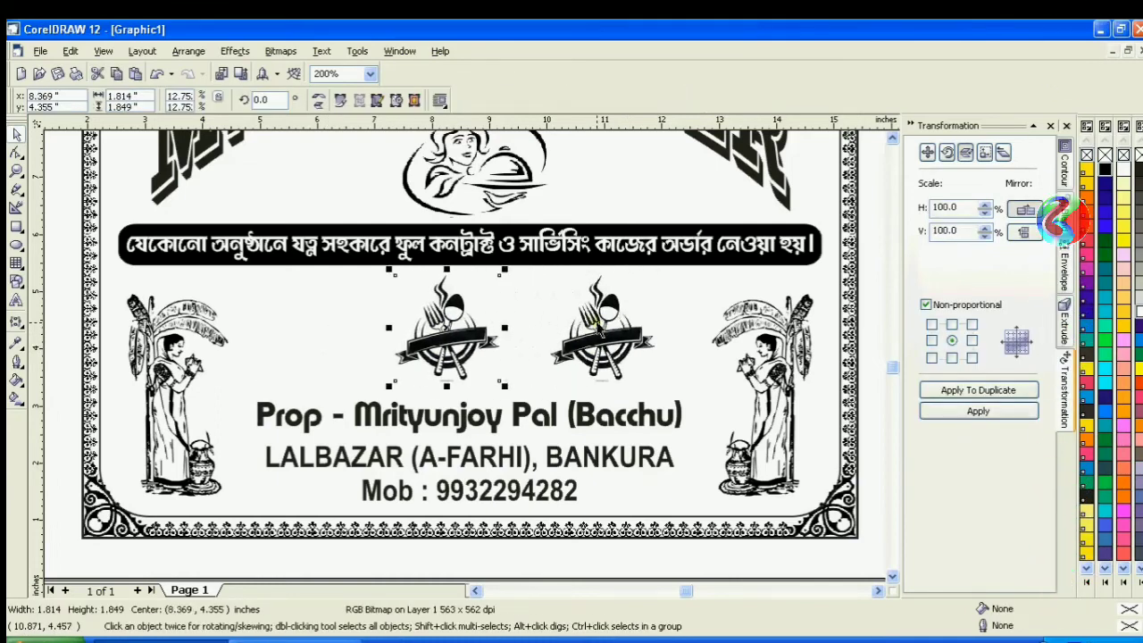
pyautogui.press('Left')
pyautogui.press('Left')
pyautogui.press('Left')
pyautogui.press('Left')
pyautogui.press('Left')
pyautogui.press('Left')
pyautogui.press('Left')
pyautogui.press('Left')
pyautogui.press('Left')
pyautogui.press('Left')
pyautogui.press('Left')
pyautogui.press('Left')
pyautogui.press('Left')
pyautogui.press('Left')
pyautogui.press('Left')
pyautogui.press('Left')
pyautogui.press('Left')
pyautogui.press('Left')
pyautogui.press('Left')
pyautogui.press('Left')
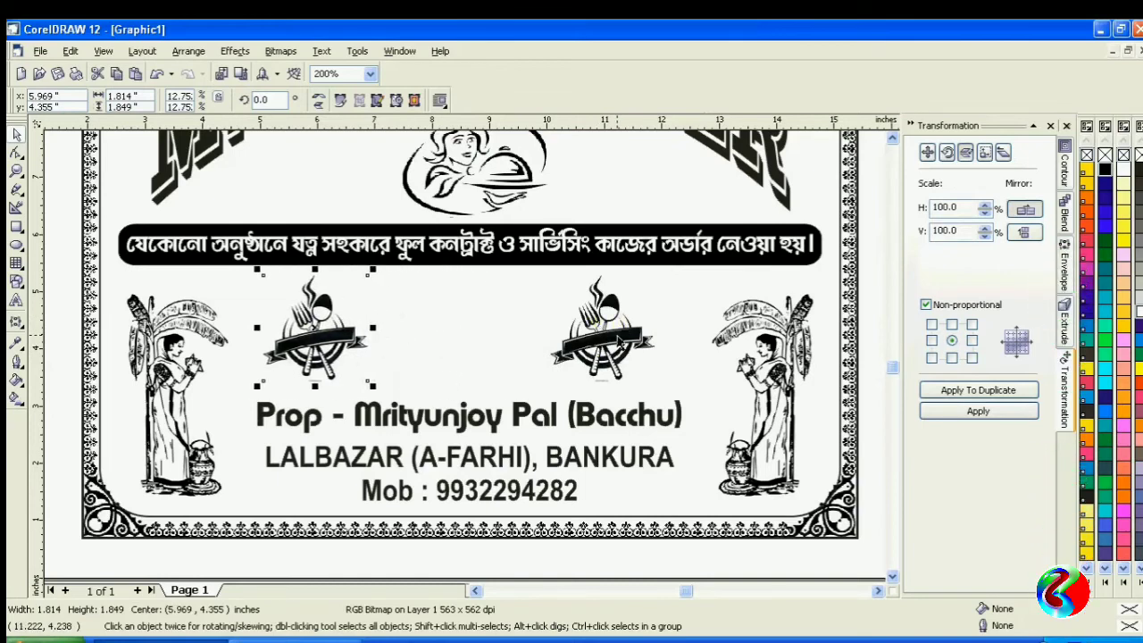
# Group the two fork-and-spoon emblems and align the group to the horizontal center of the ornamental frame.
pyautogui.keyDown('shift'); pyautogui.click(618, 338); pyautogui.keyUp('shift')
pyautogui.hotkey('ctrl', 'g')
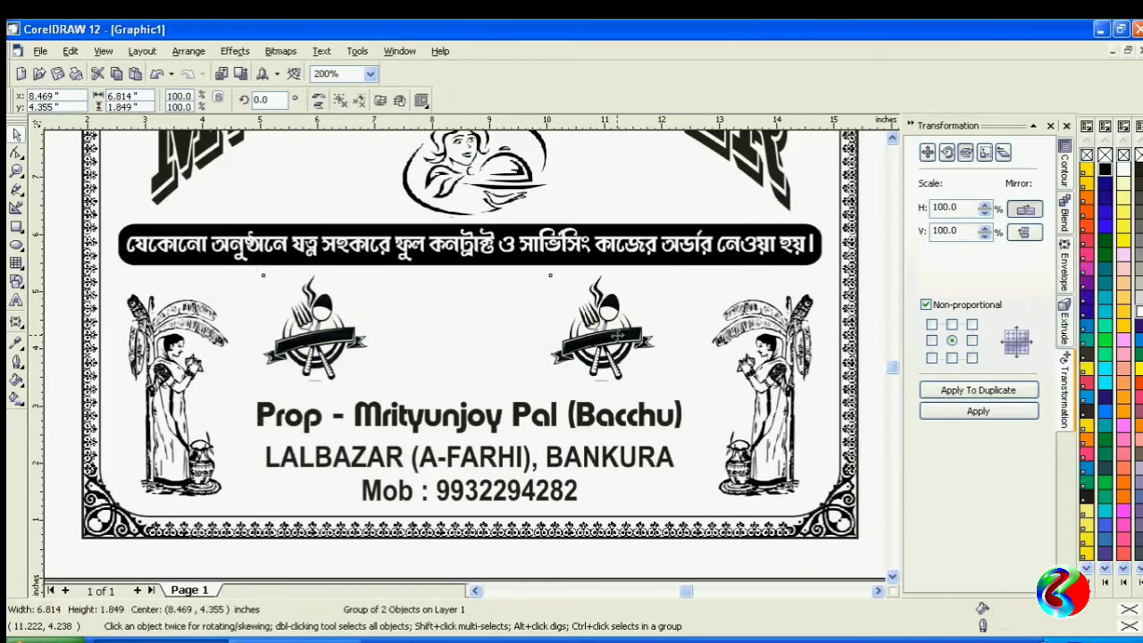
pyautogui.press('Right')
pyautogui.keyDown('shift'); pyautogui.click(638, 525); pyautogui.keyUp('shift')
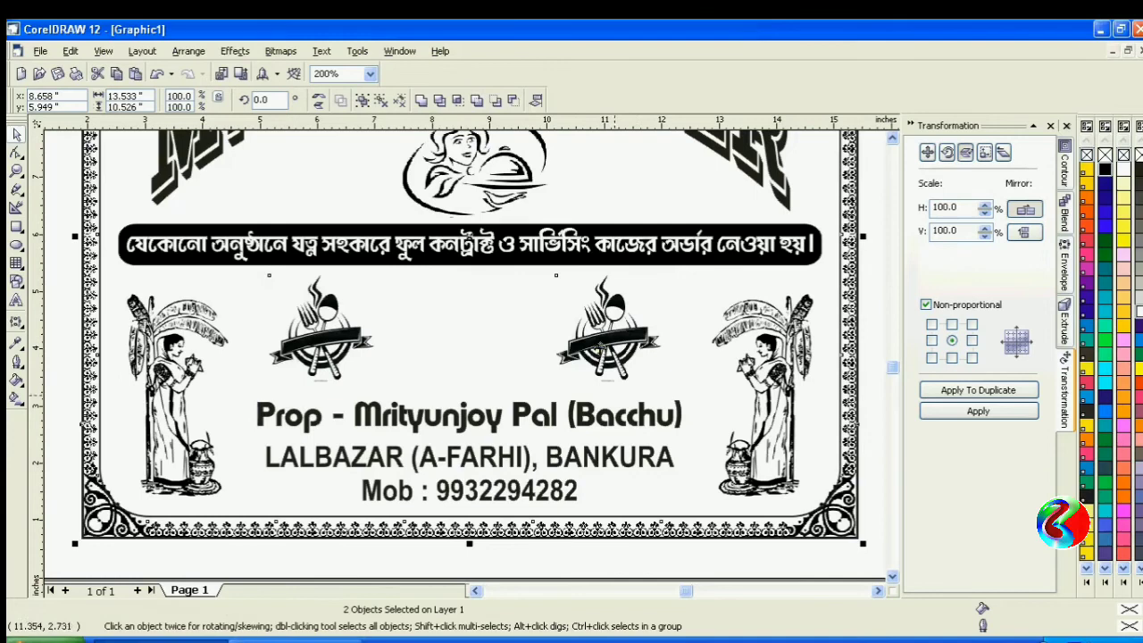
pyautogui.click(536, 100)
pyautogui.click(614, 425)
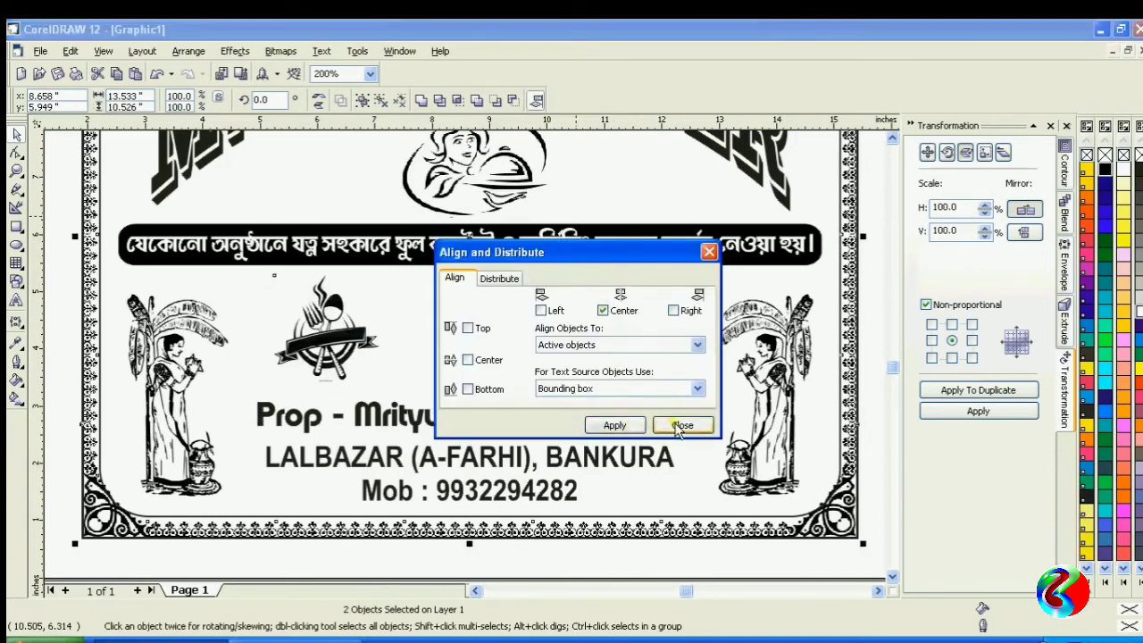
pyautogui.click(682, 425)
pyautogui.click(614, 546)
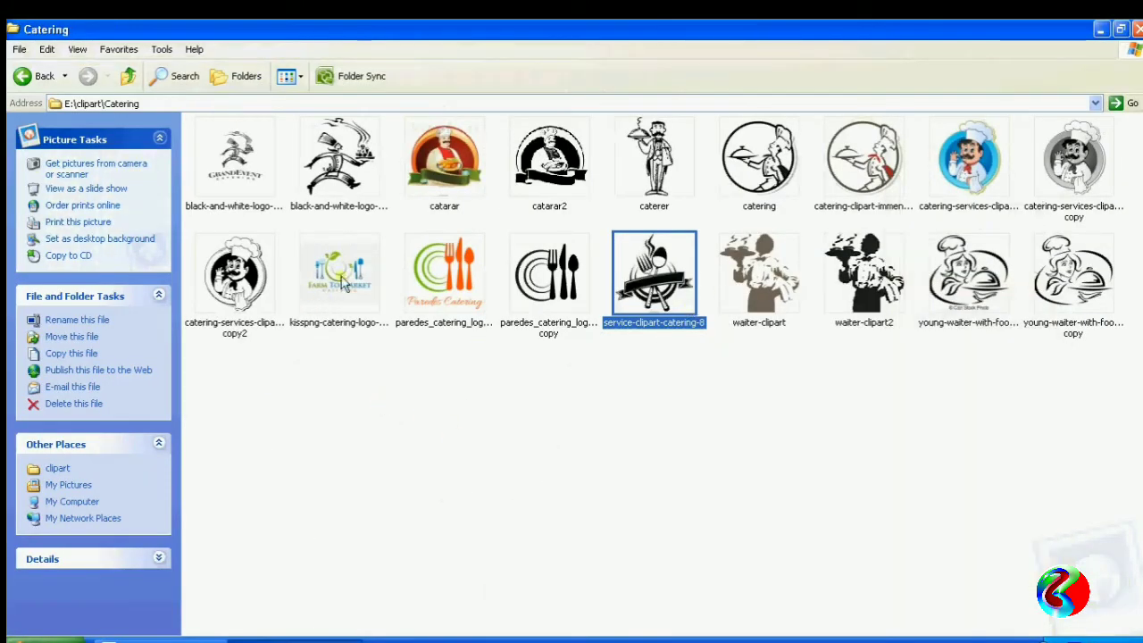
# Copy the black-and-white chef image "catering-services-clipart-1 copy2" from the Catering folder and paste it into the layout.
pyautogui.click(264, 259)
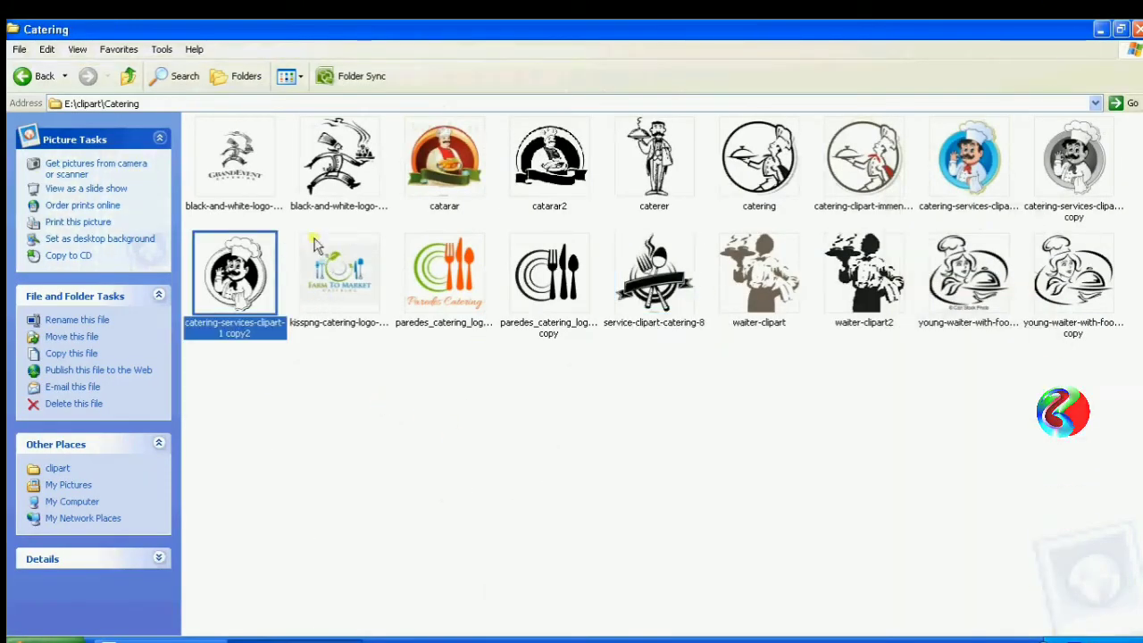
pyautogui.click(339, 183)
pyautogui.click(241, 300)
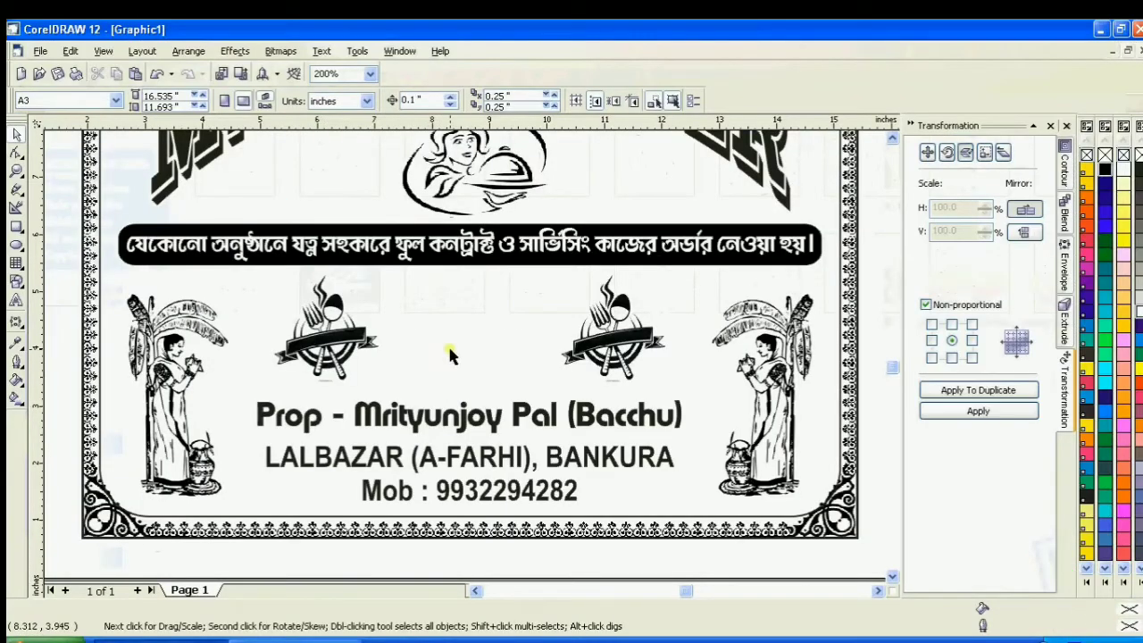
pyautogui.hotkey('ctrl', 'v')
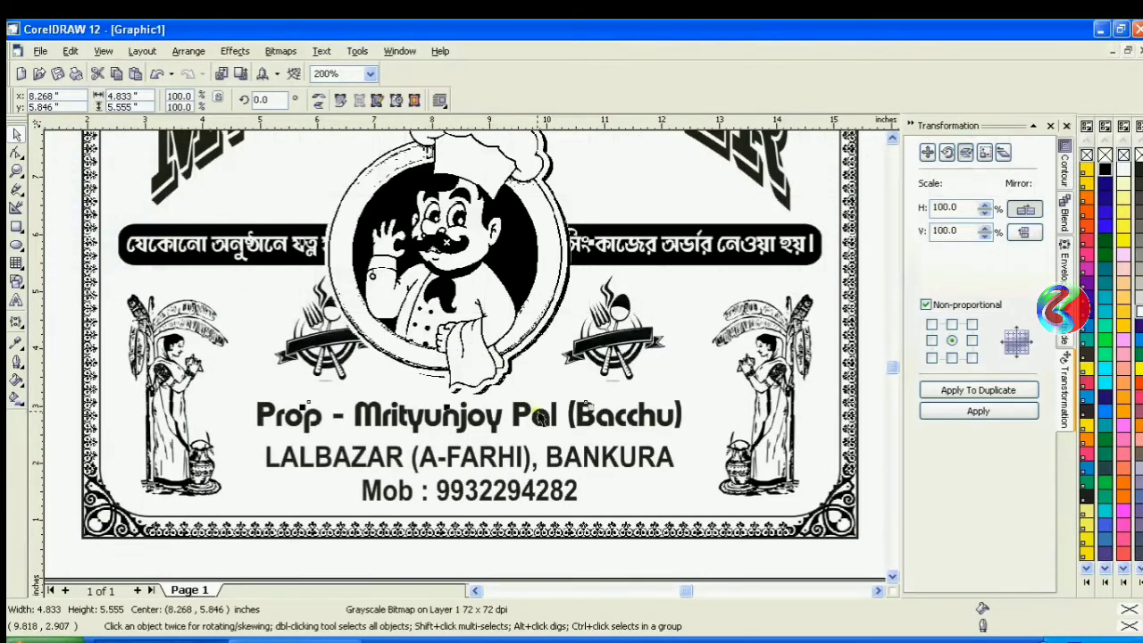
# Shrink the chef image to about 1.87 x 2.15 inches and place it between the two fork-and-spoon emblems.
pyautogui.moveTo(586, 402); pyautogui.dragTo(483, 306)
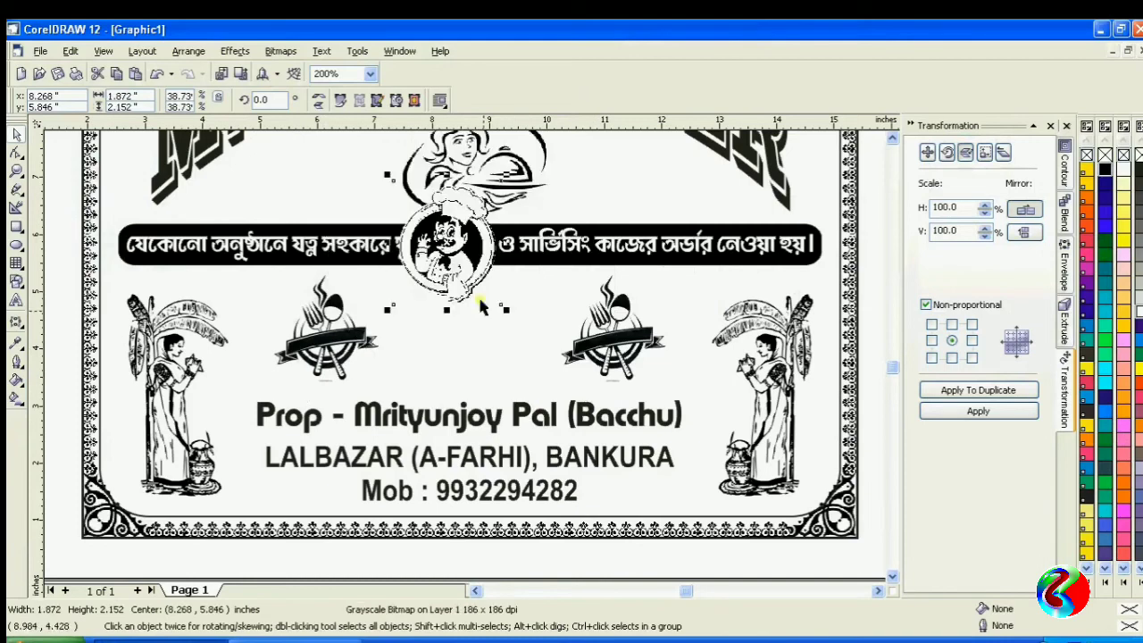
pyautogui.moveTo(464, 255); pyautogui.dragTo(492, 345)
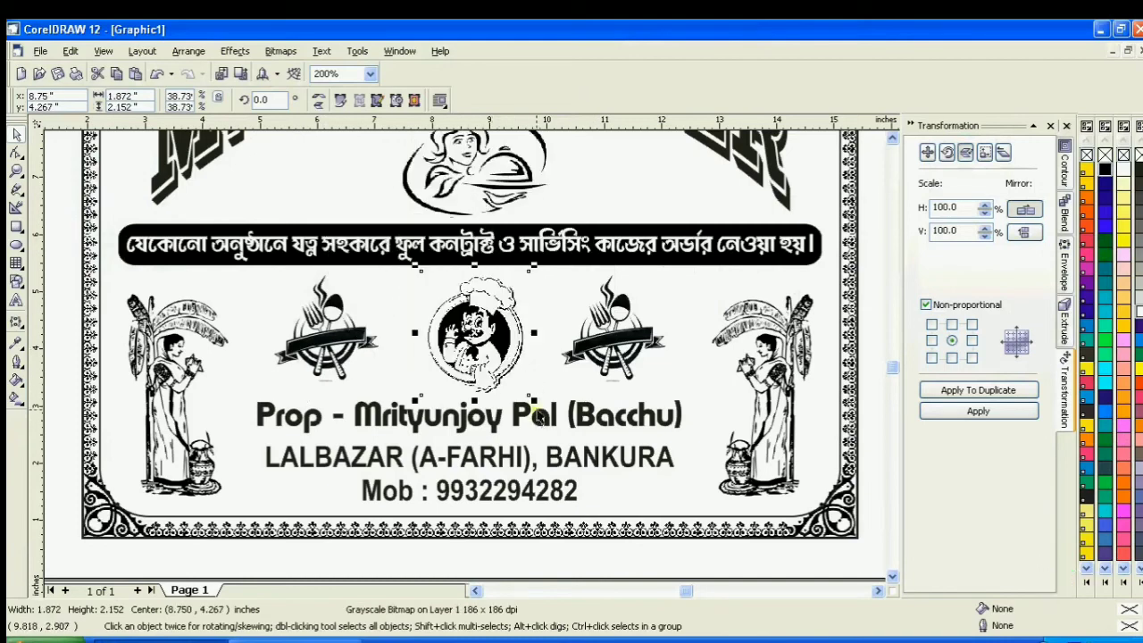
pyautogui.click(577, 550)
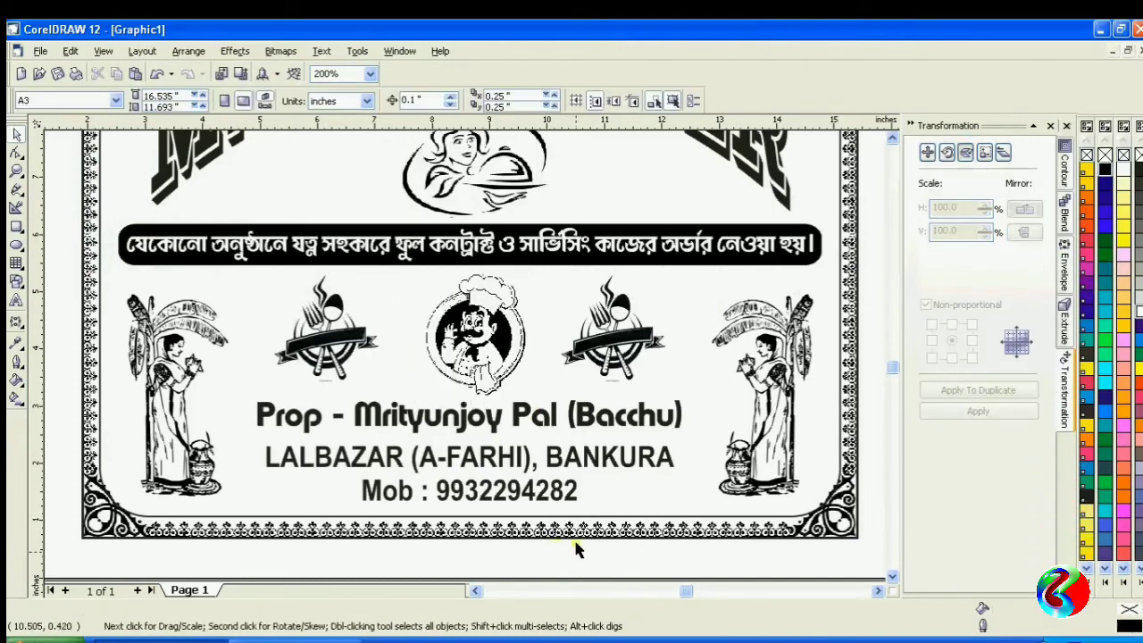
# Scale down the grouped pair of fork-and-spoon emblems slightly about its center, bringing both closer to the chef image.
pyautogui.scroll(-2, 438, 445)
pyautogui.scroll(1, 442, 444)
pyautogui.scroll(-1, 446, 443)
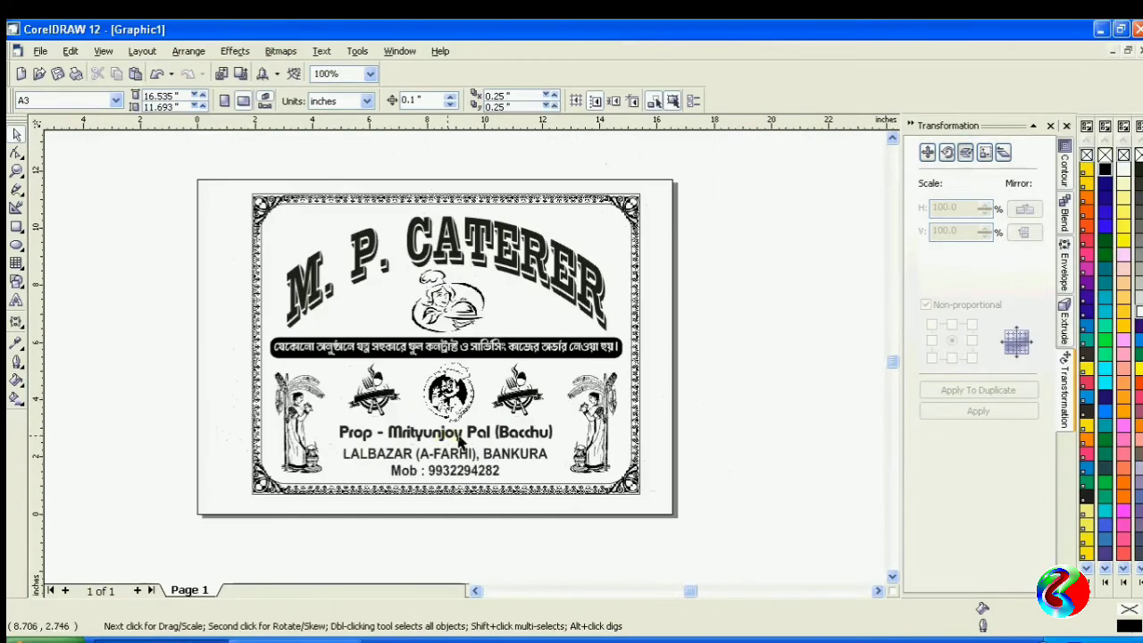
pyautogui.click(529, 389)
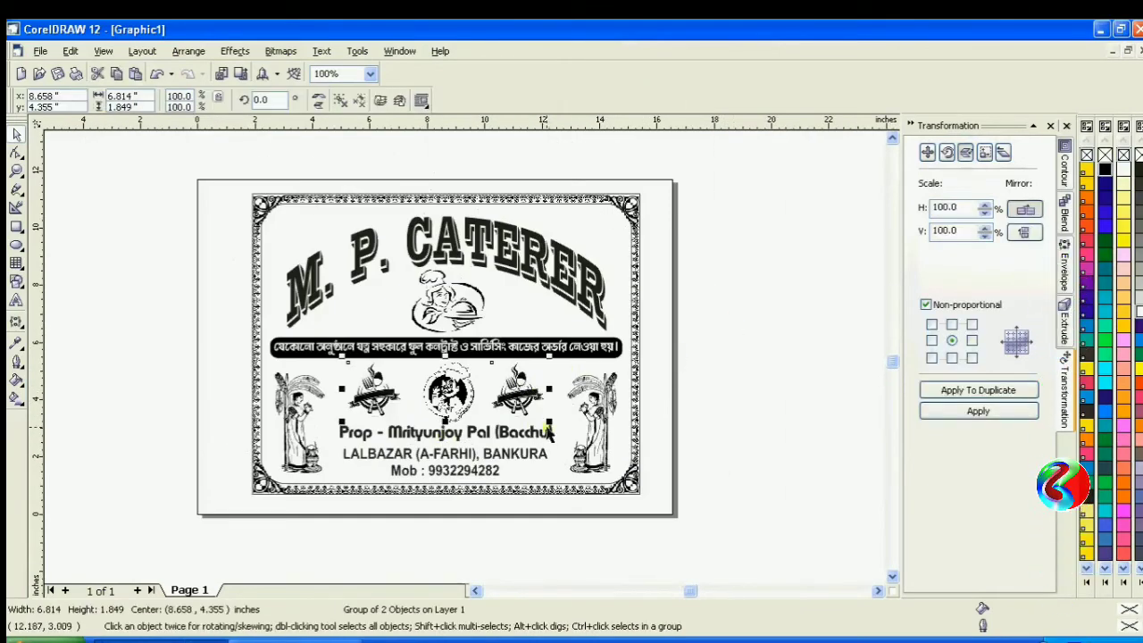
pyautogui.moveTo(548, 426); pyautogui.dragTo(540, 432)
pyautogui.click(729, 365)
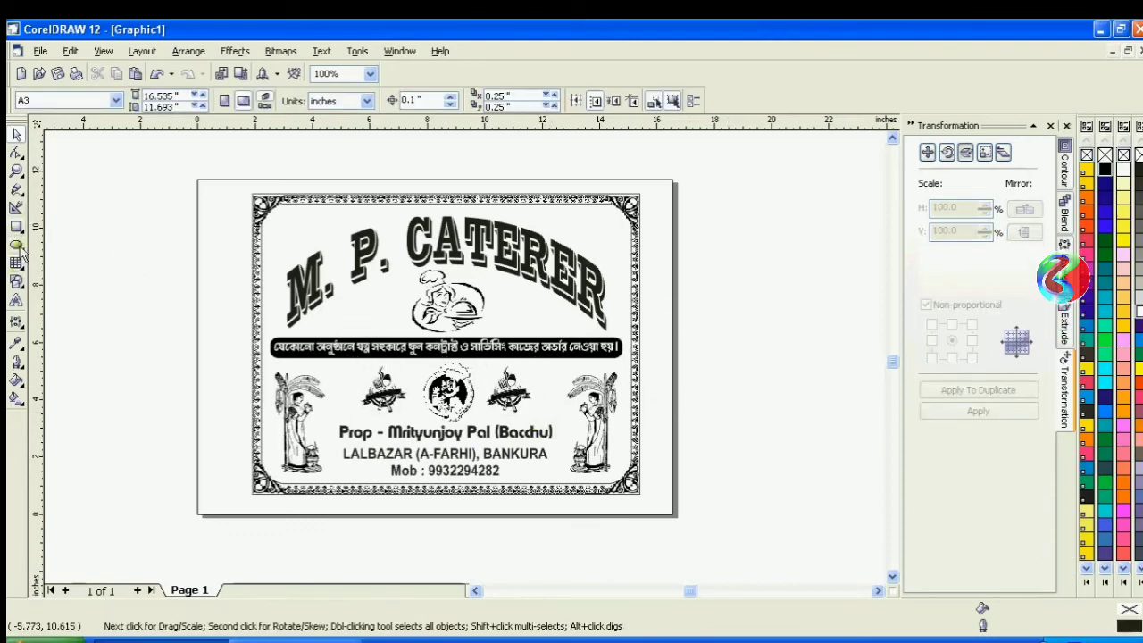
# Inspect the frame's upper-left corner ornament up close, and review the complete framed layout.
pyautogui.click(17, 171)
pyautogui.moveTo(504, 239); pyautogui.dragTo(651, 241)
pyautogui.click(67, 309)
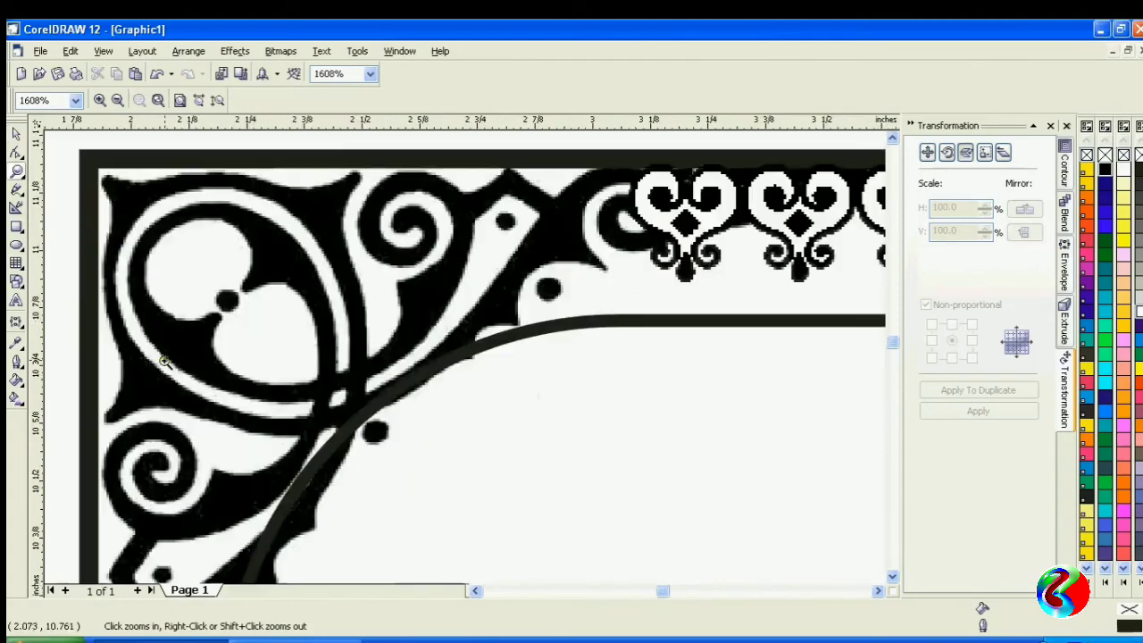
pyautogui.rightClick(170, 309)
pyautogui.rightClick(161, 229)
pyautogui.moveTo(251, 192); pyautogui.dragTo(645, 493)
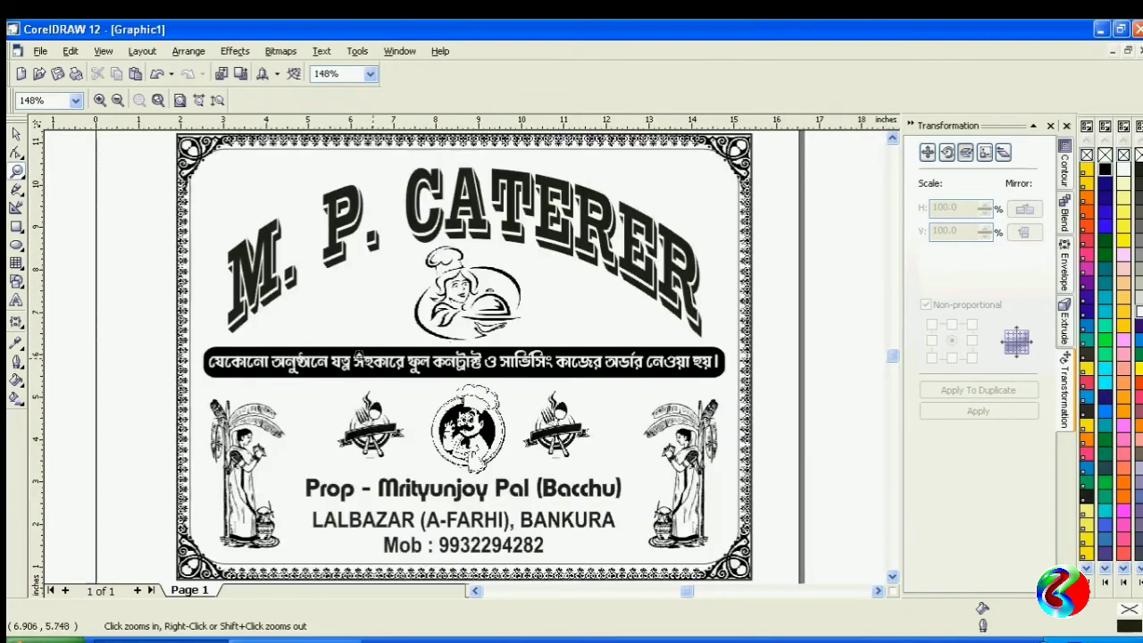
pyautogui.click(15, 134)
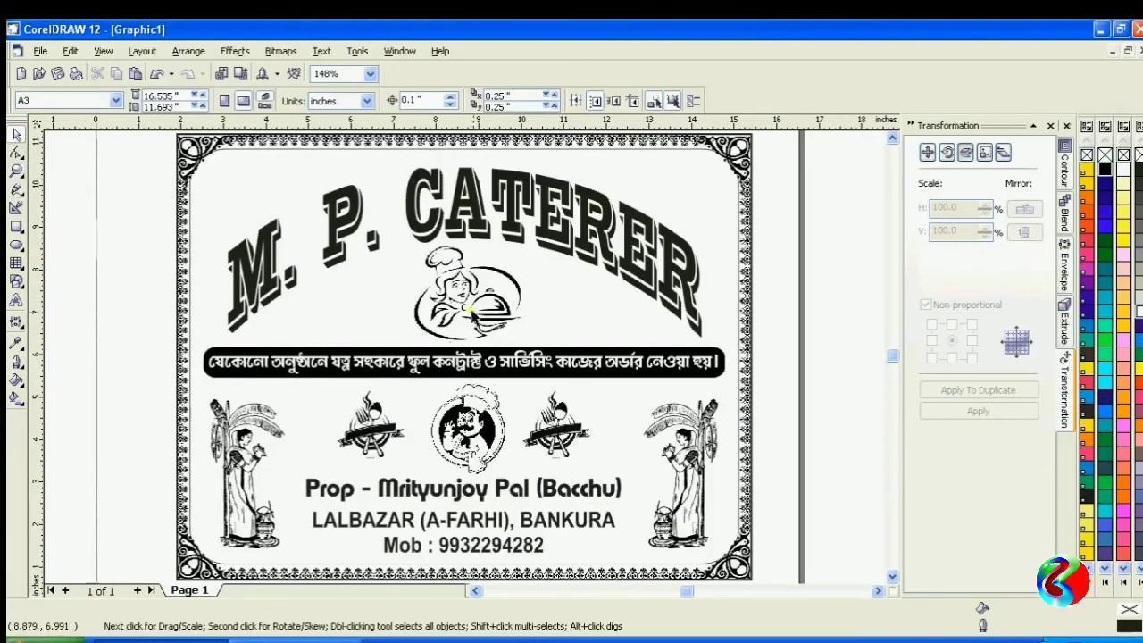